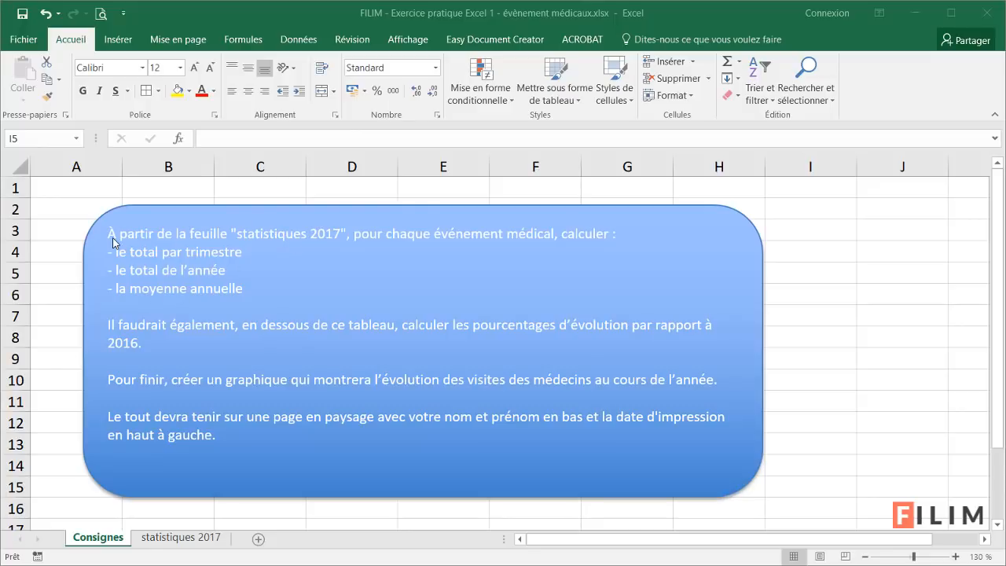
- Review the monthly figures for each event on the "statistiques 2017" sheet and the 2016 figures in the table below
click(327, 243)
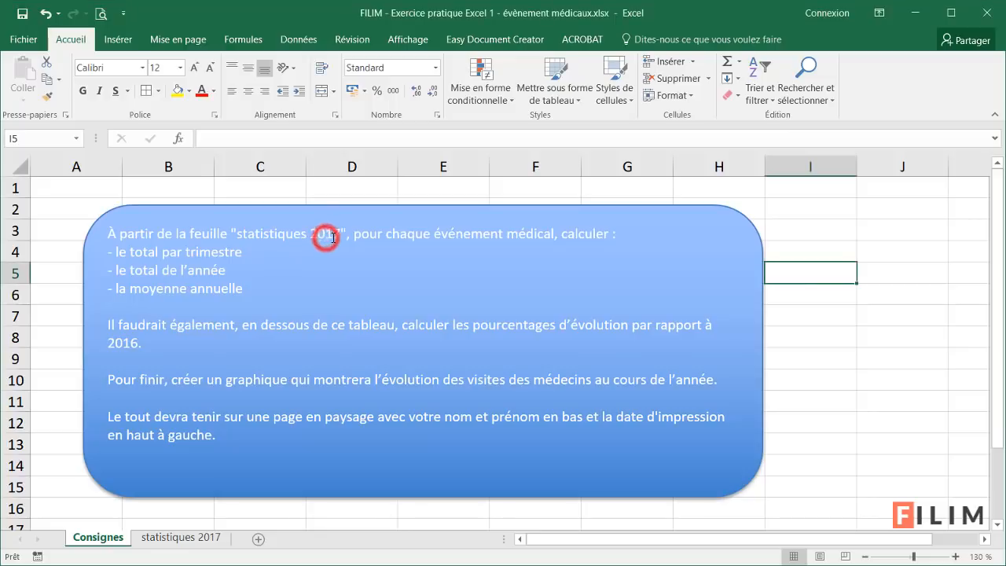
click(189, 538)
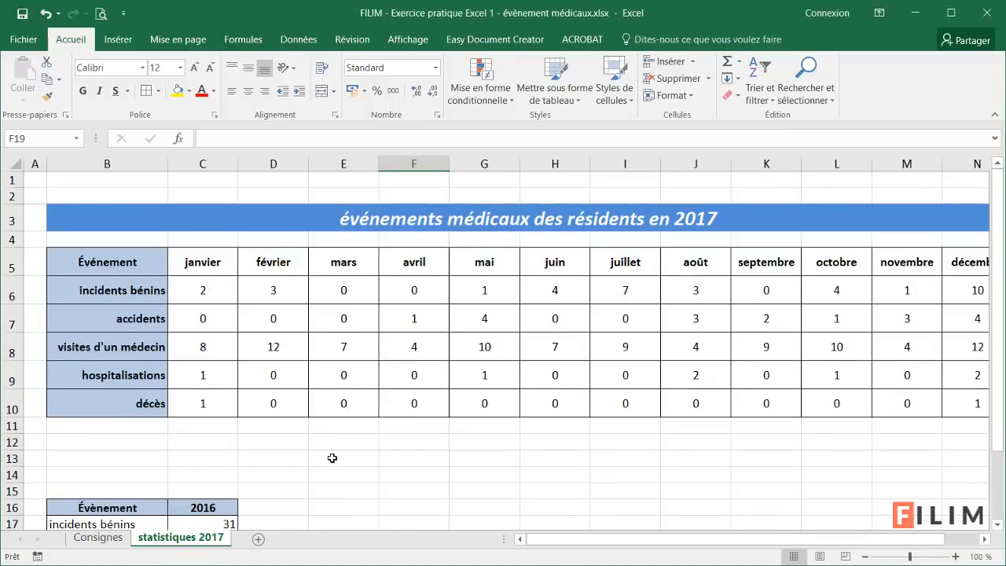
scroll(332, 457, down, 1)
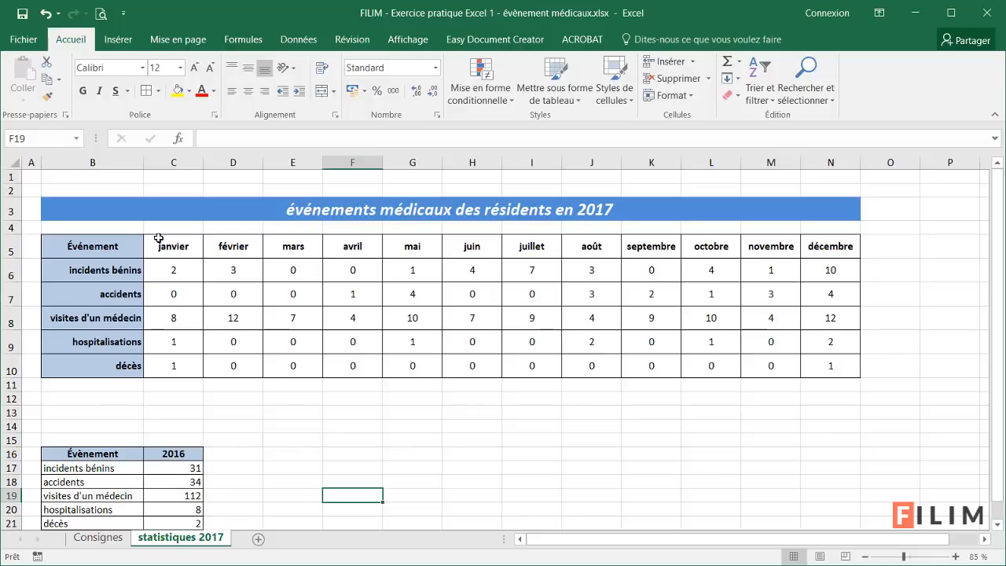
click(175, 274)
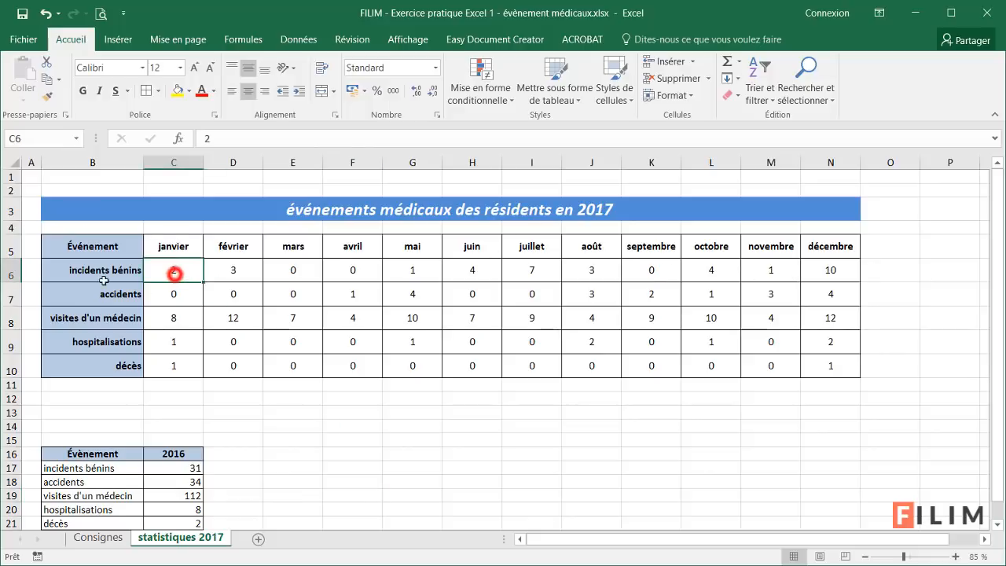
click(174, 296)
click(182, 319)
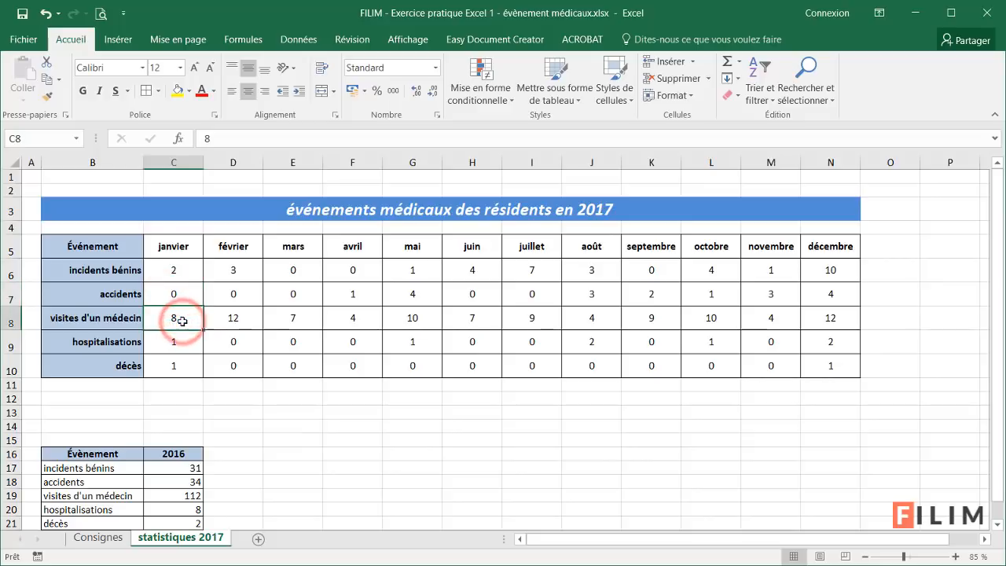
click(181, 339)
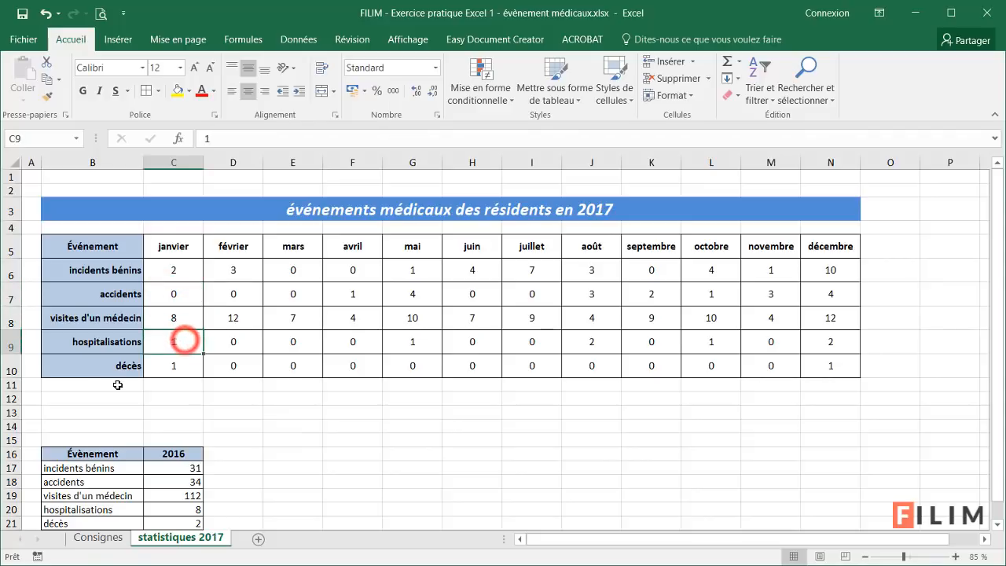
click(188, 365)
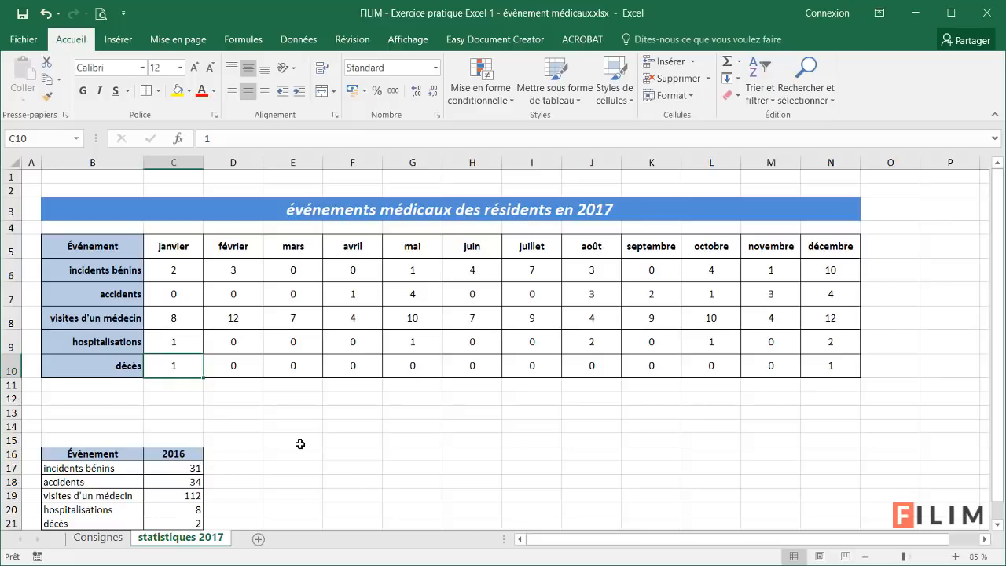
scroll(301, 443, down, 1)
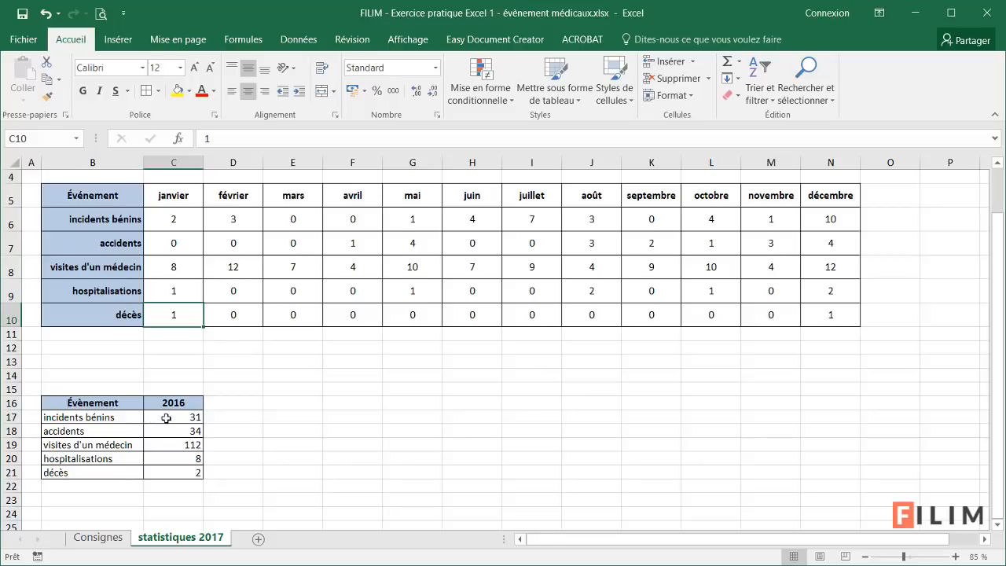
drag(168, 418, 162, 471)
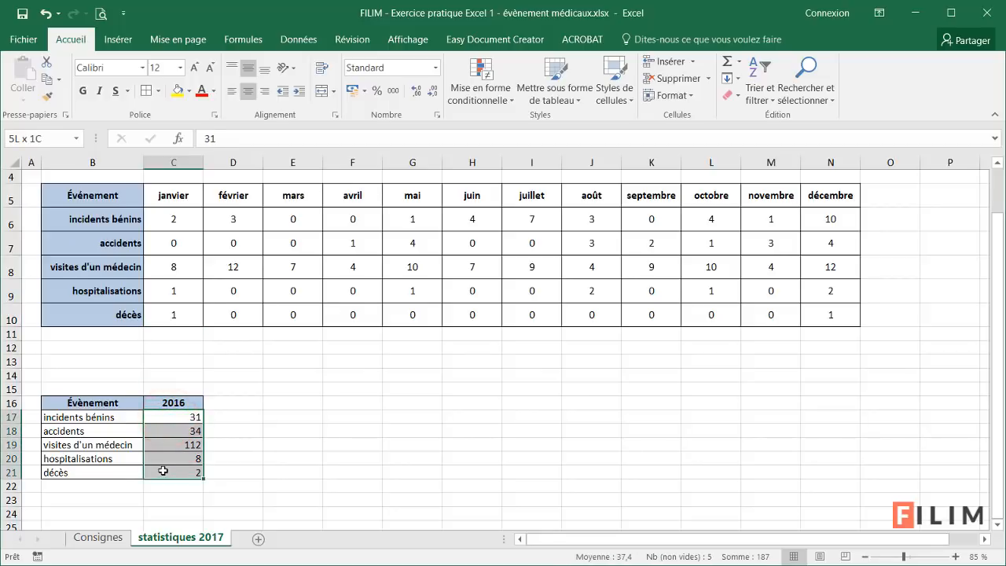
scroll(252, 463, up, 1)
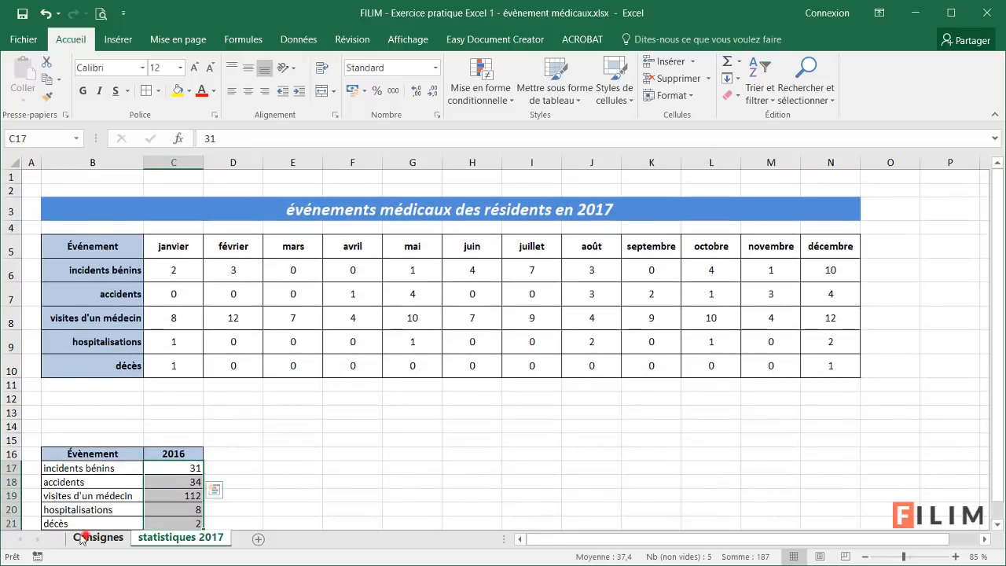
- Reread the instructions on the "Consignes" sheet and check them against the 2016 table and the free space beside it
click(83, 537)
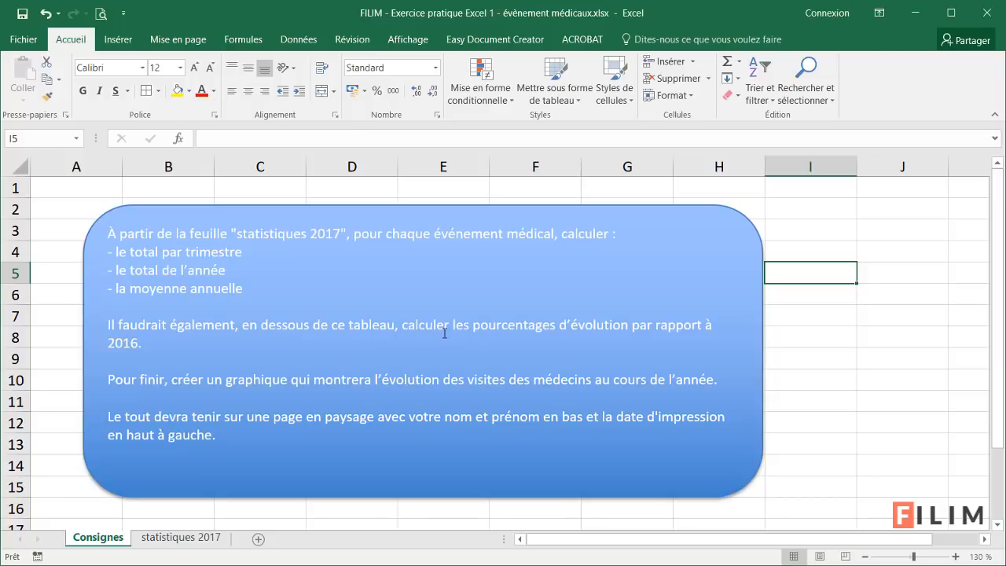
click(176, 538)
scroll(245, 462, down, 2)
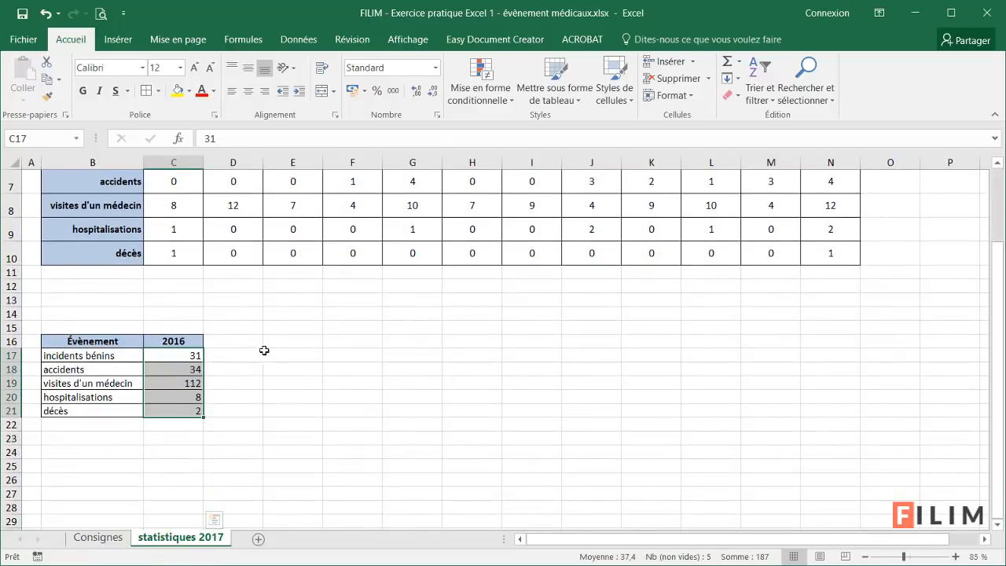
click(264, 346)
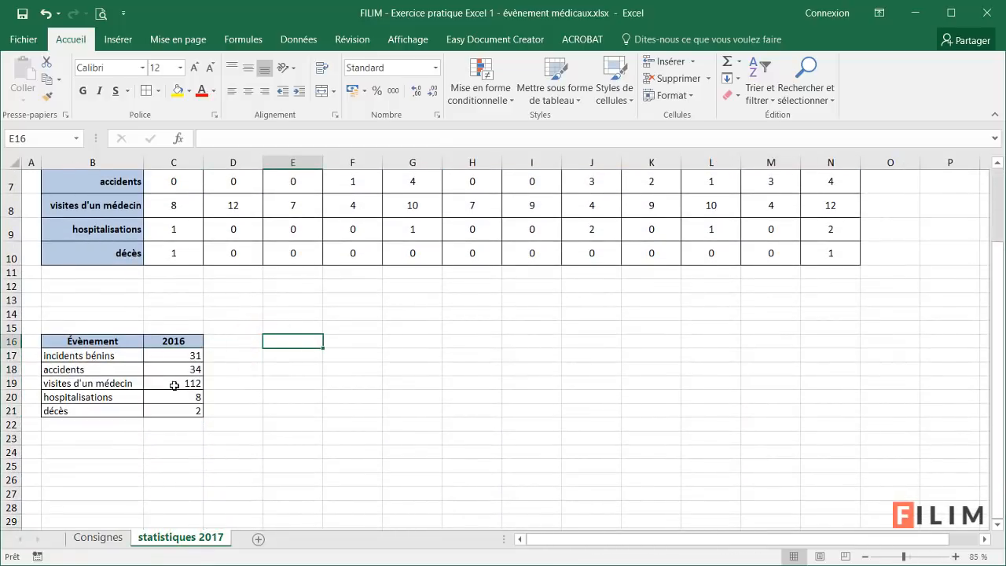
click(98, 538)
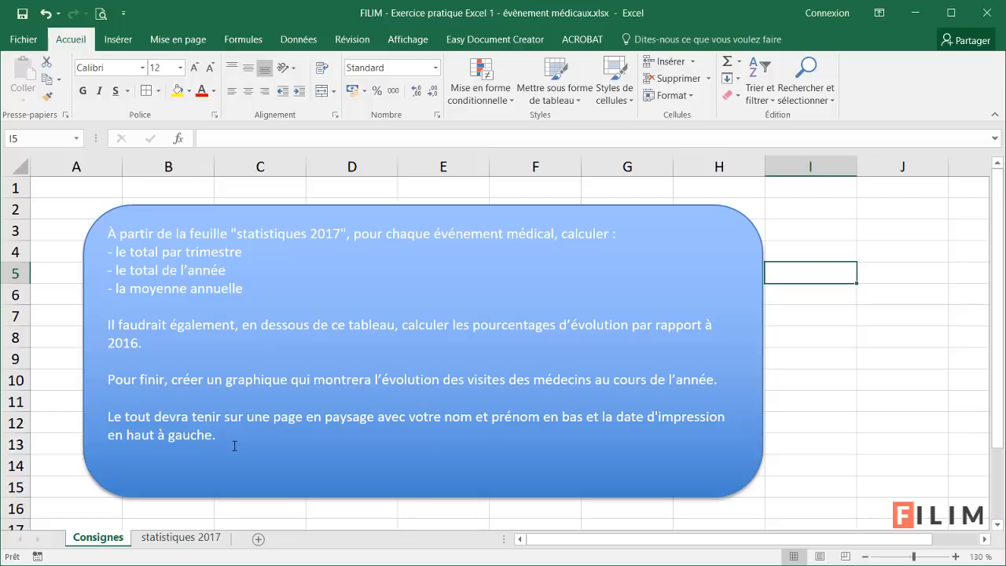
- Examine the layout of the 2017 events table, B5:N10, and the empty columns after décembre on the "statistiques 2017" sheet
click(181, 536)
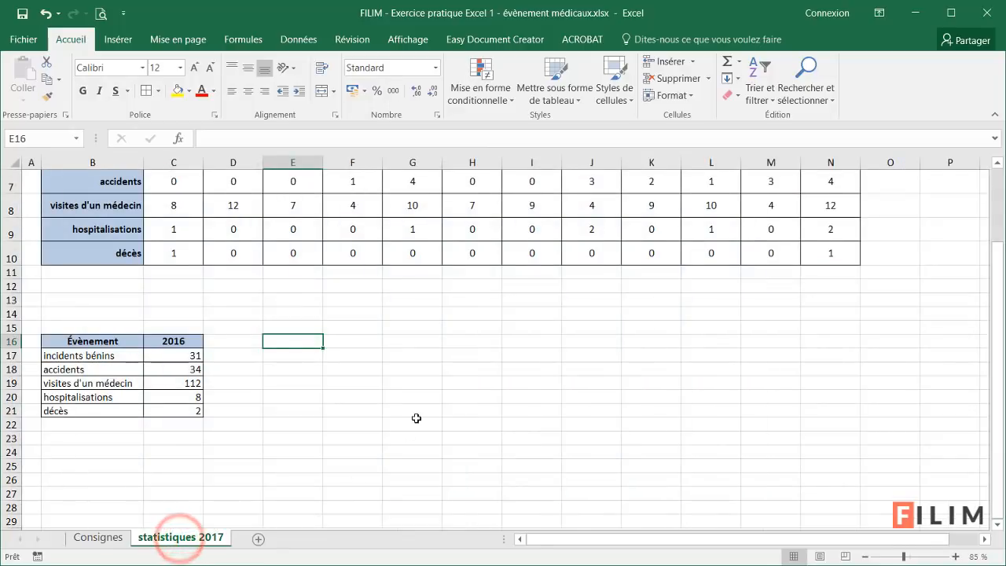
scroll(420, 409, up, 1)
scroll(424, 400, up, 2)
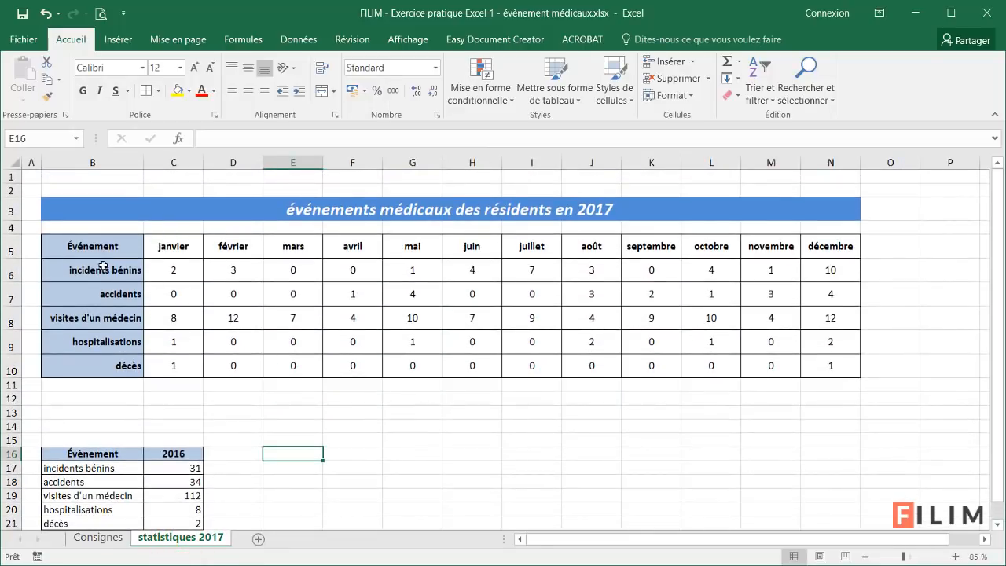
click(9, 273)
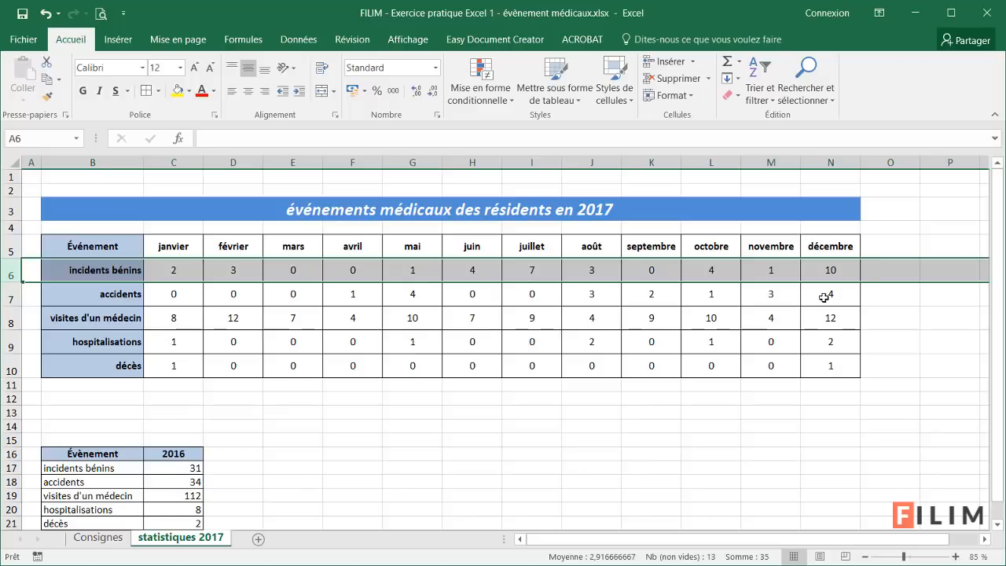
click(456, 278)
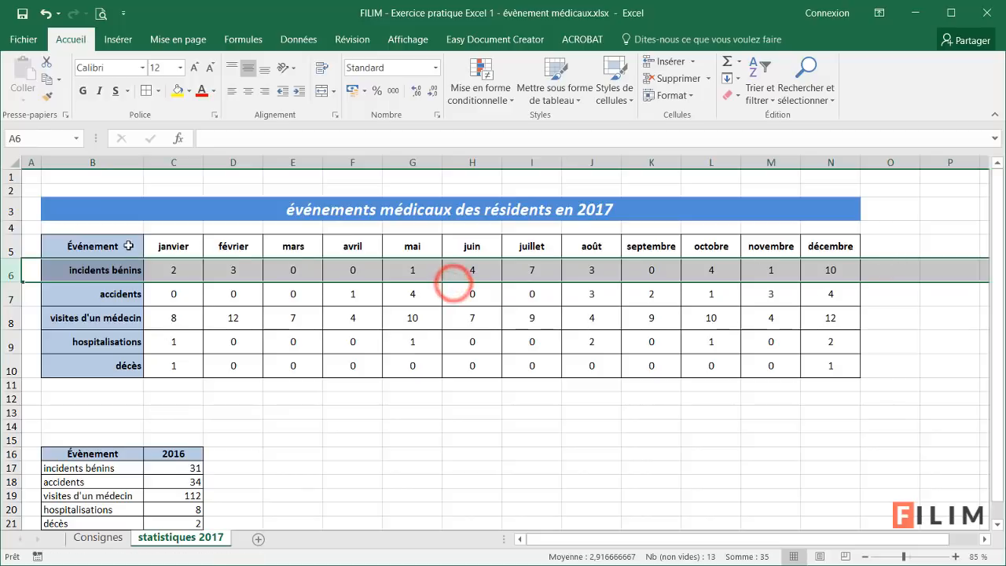
drag(128, 246, 832, 363)
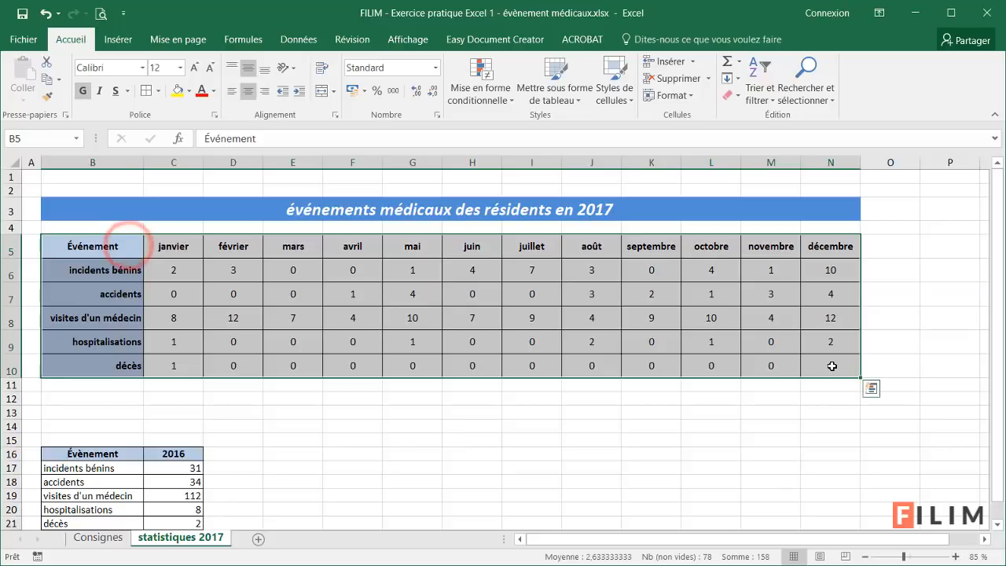
click(985, 540)
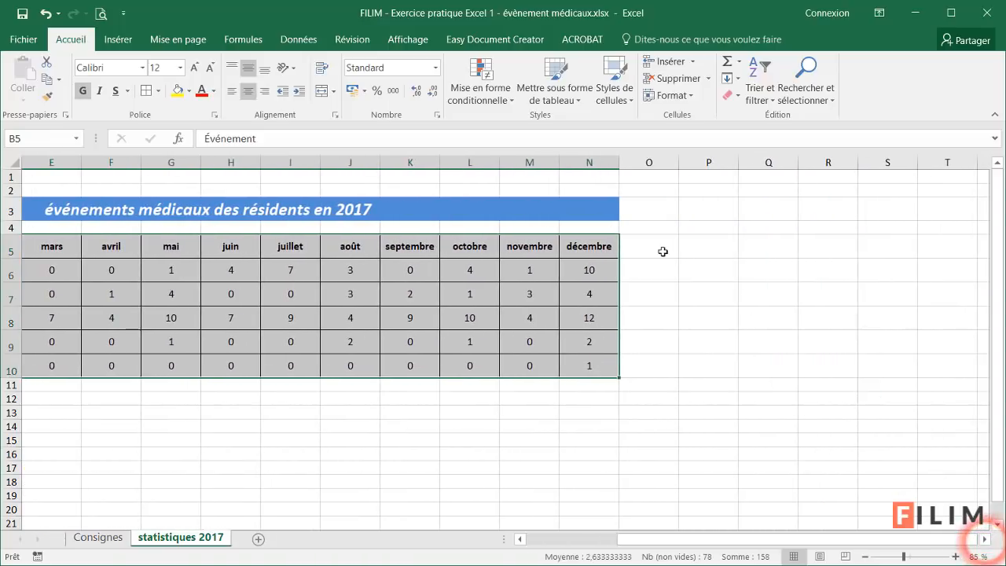
drag(661, 246, 927, 376)
drag(754, 542, 637, 536)
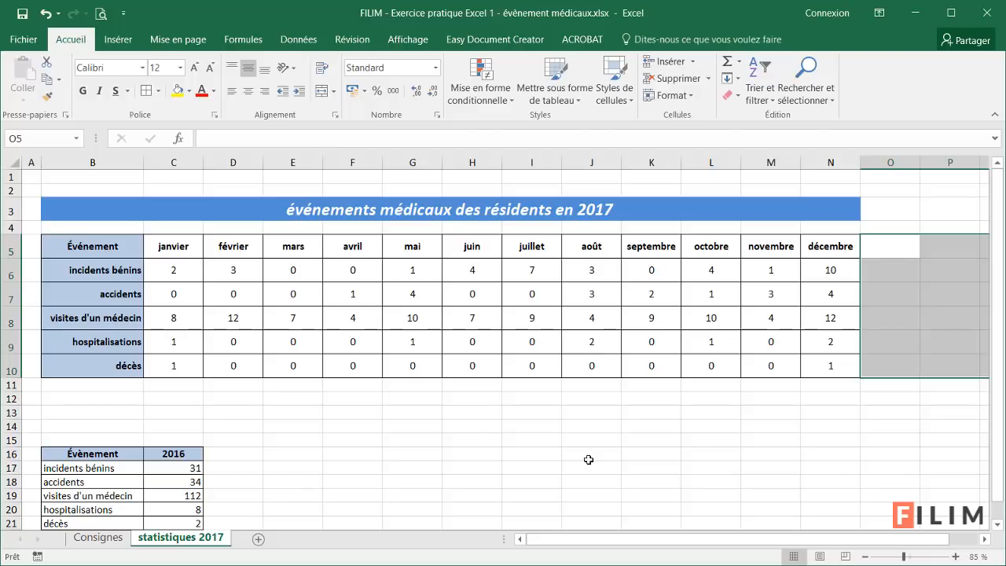
- Recheck the instructions, then examine the event labels and 2016 heading of the lower table and the free area around it
click(99, 538)
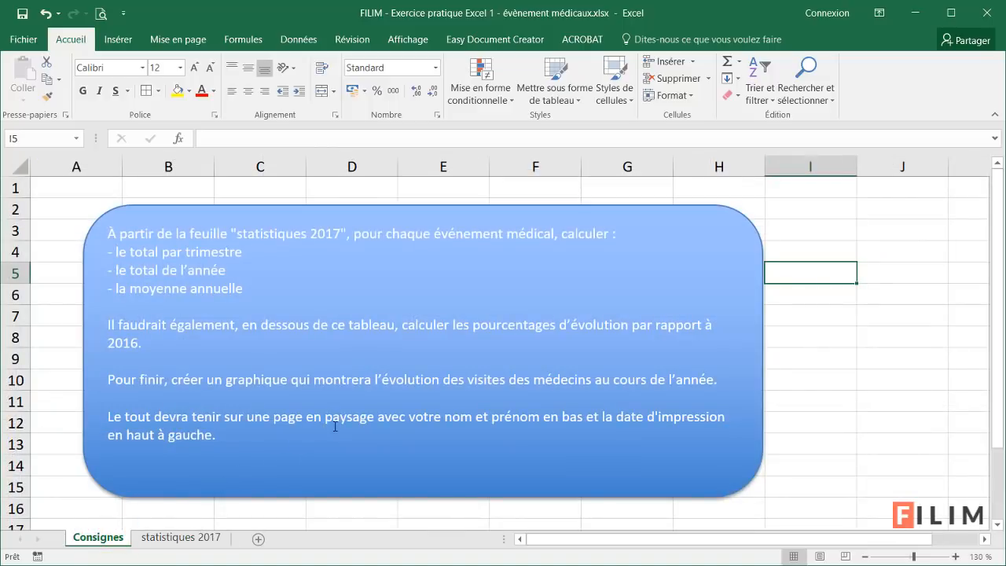
click(197, 535)
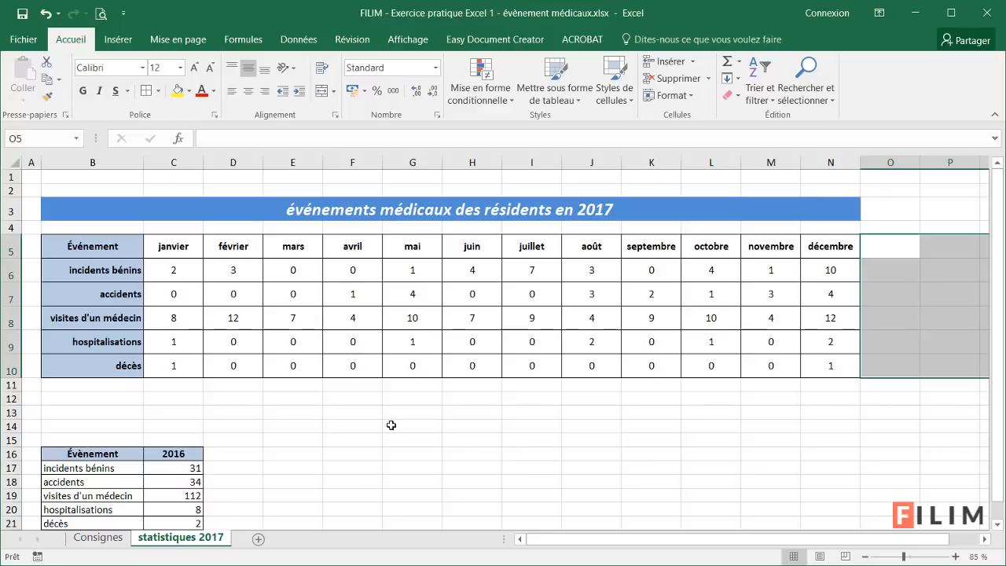
click(325, 416)
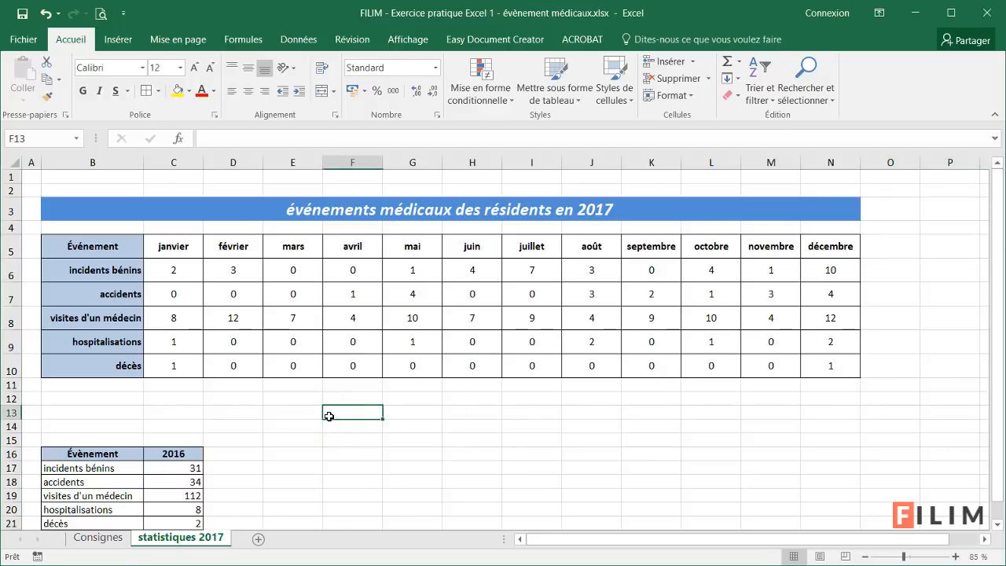
scroll(181, 422, down, 2)
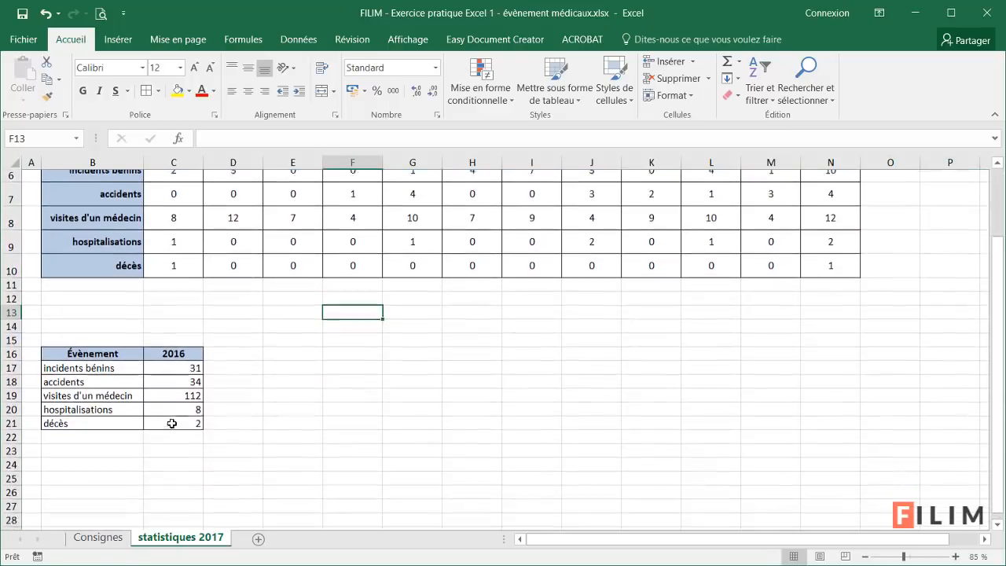
click(116, 342)
click(119, 356)
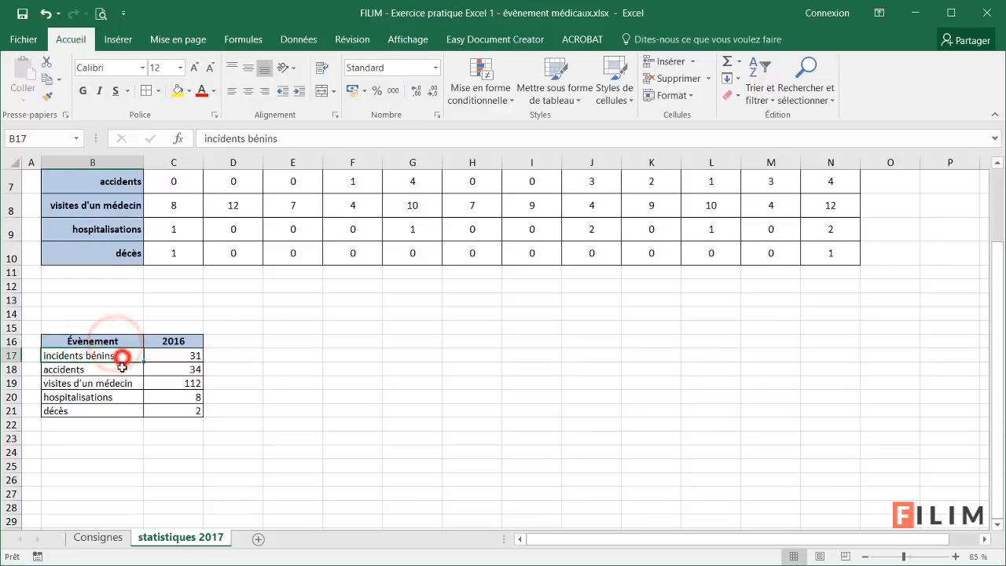
click(122, 370)
click(120, 384)
click(118, 398)
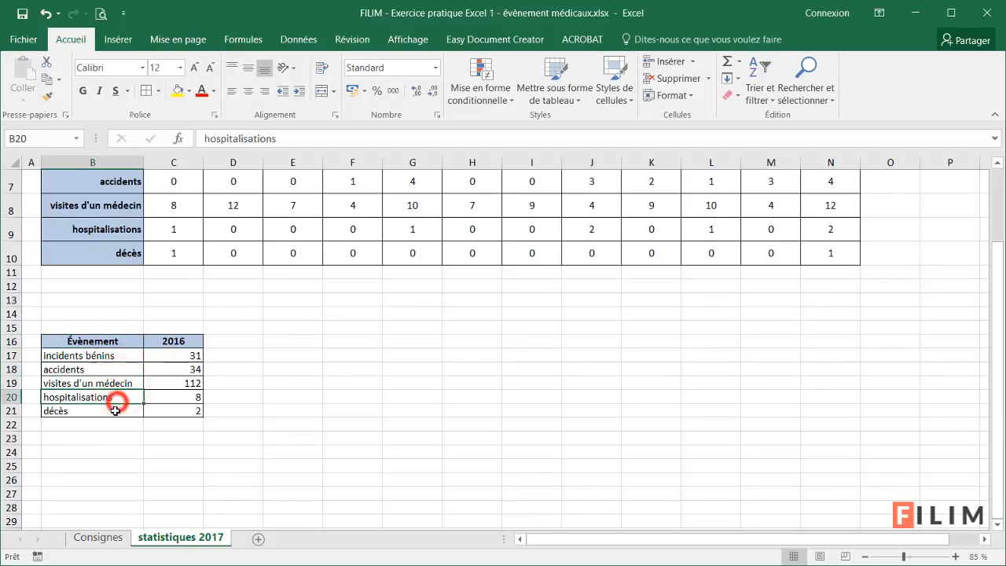
click(116, 411)
click(184, 339)
scroll(209, 391, up, 2)
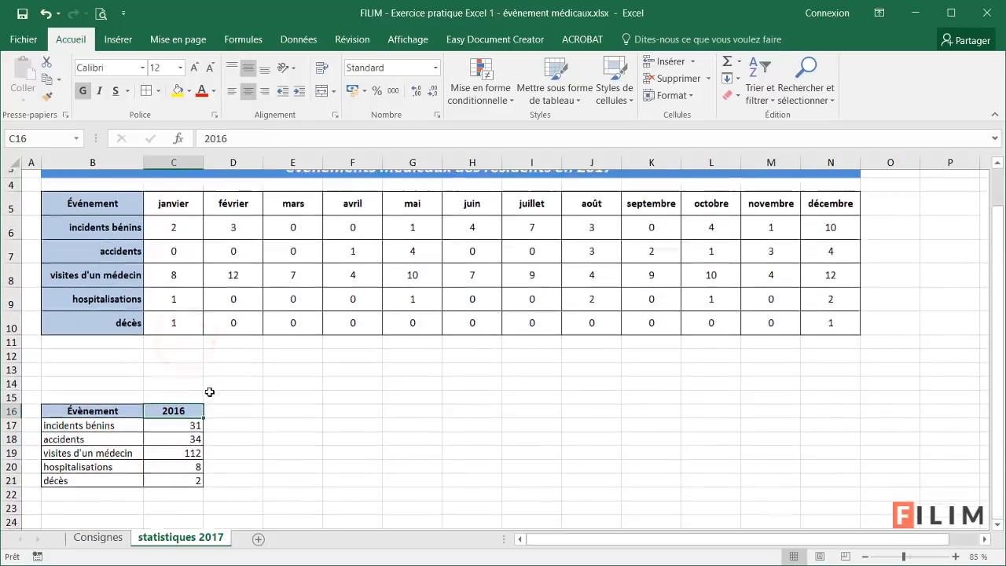
drag(109, 422, 546, 518)
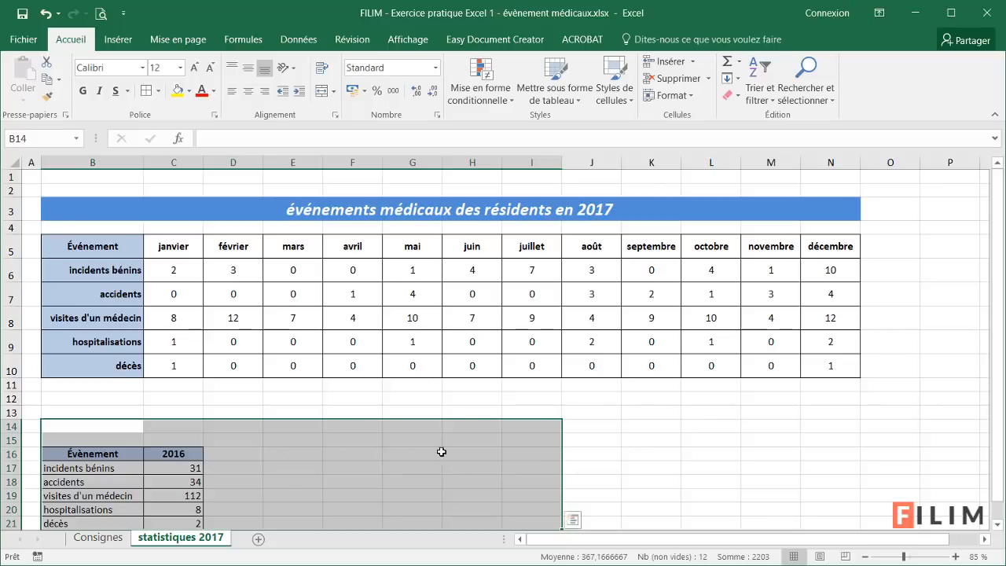
click(641, 437)
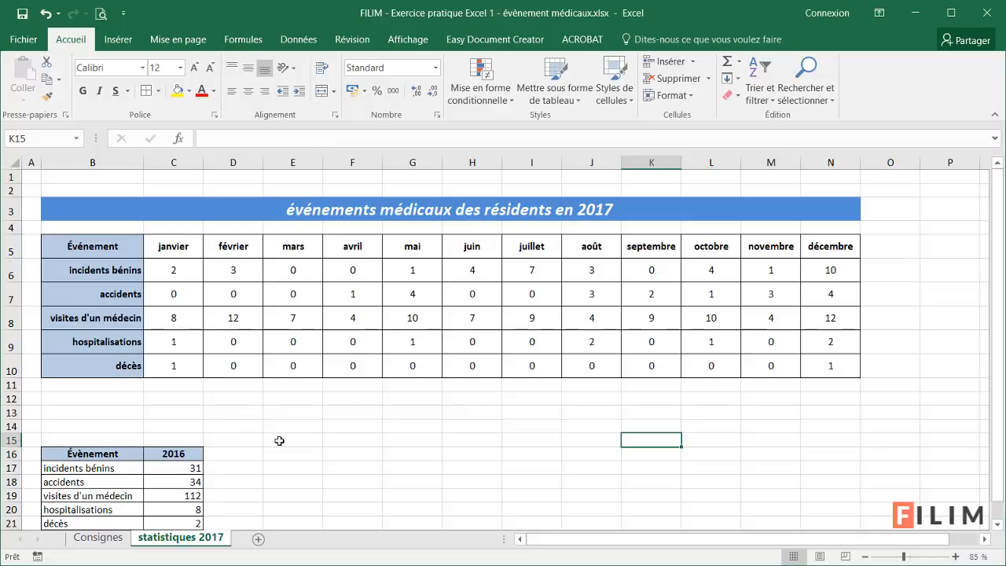
- Delete the two empty rows above the title on the "statistiques 2017" sheet
scroll(275, 399, up, 1)
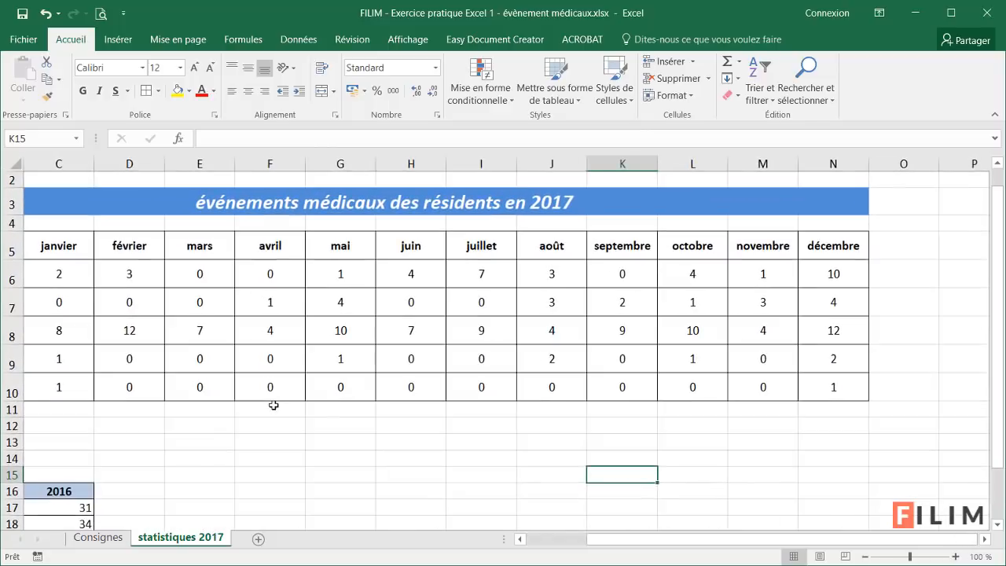
scroll(430, 456, up, 1)
drag(662, 539, 570, 539)
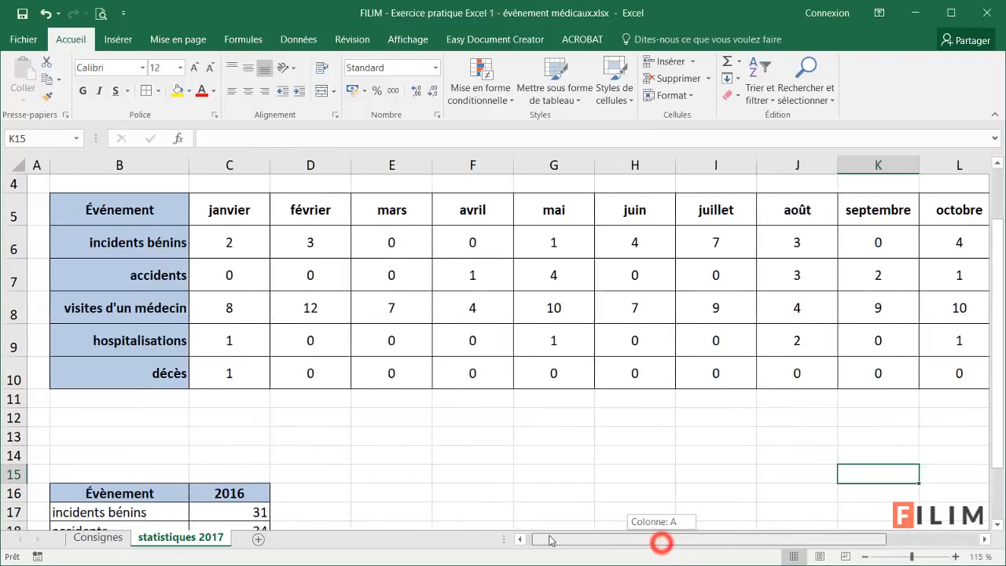
drag(995, 397, 995, 345)
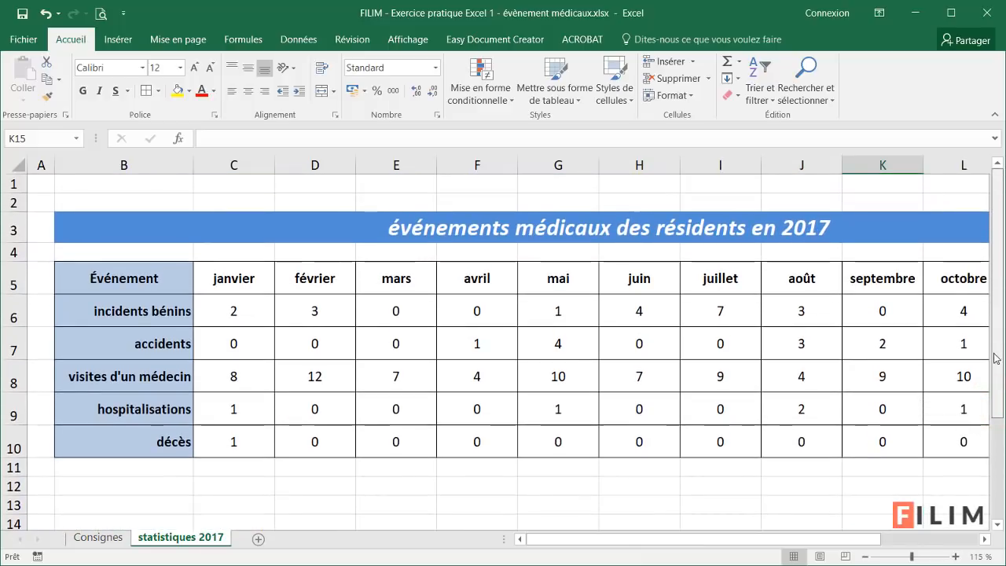
drag(12, 183, 12, 199)
right_click(12, 199)
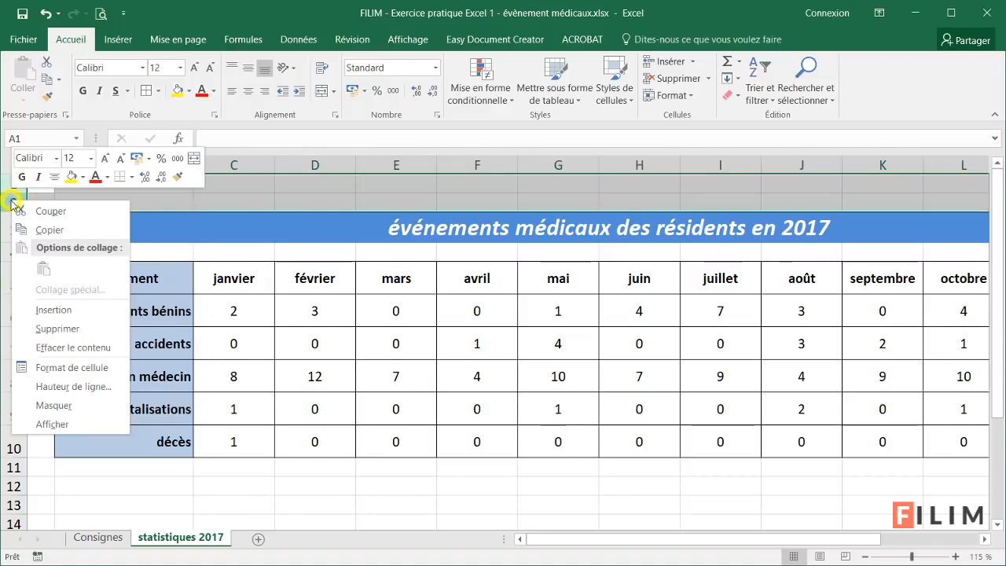
click(41, 329)
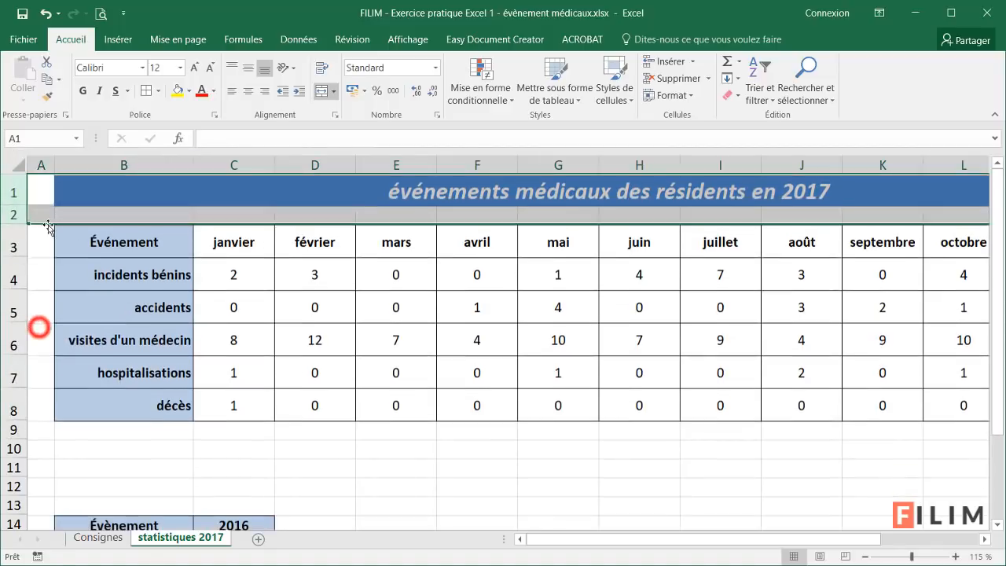
- Delete the empty column A to the left of the tables on the "statistiques 2017" sheet
right_click(41, 165)
click(69, 295)
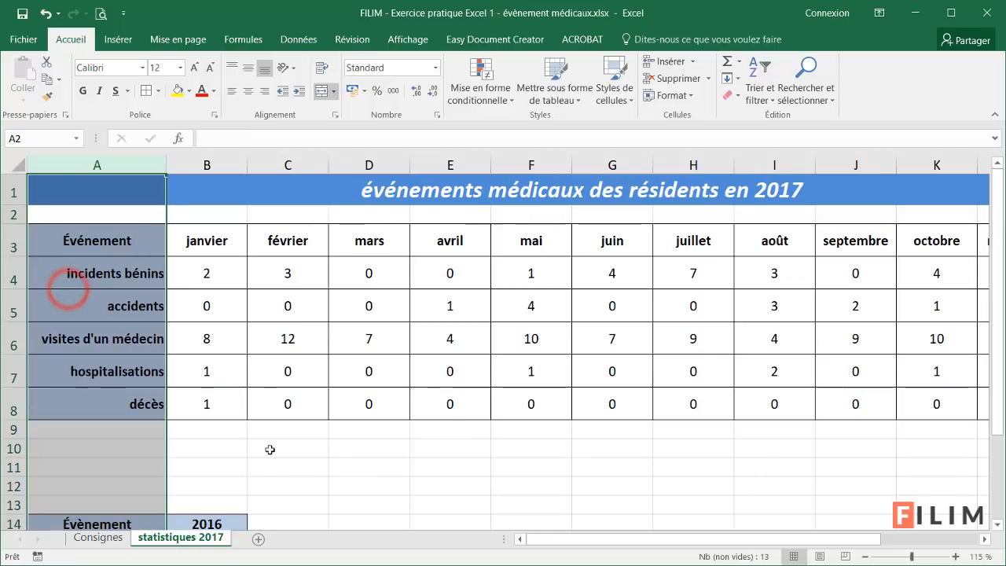
click(322, 471)
- Delete the empty rows 10 to 13 above the 2016 table and make the remaining spacer row 9 taller
drag(11, 448, 7, 503)
right_click(7, 503)
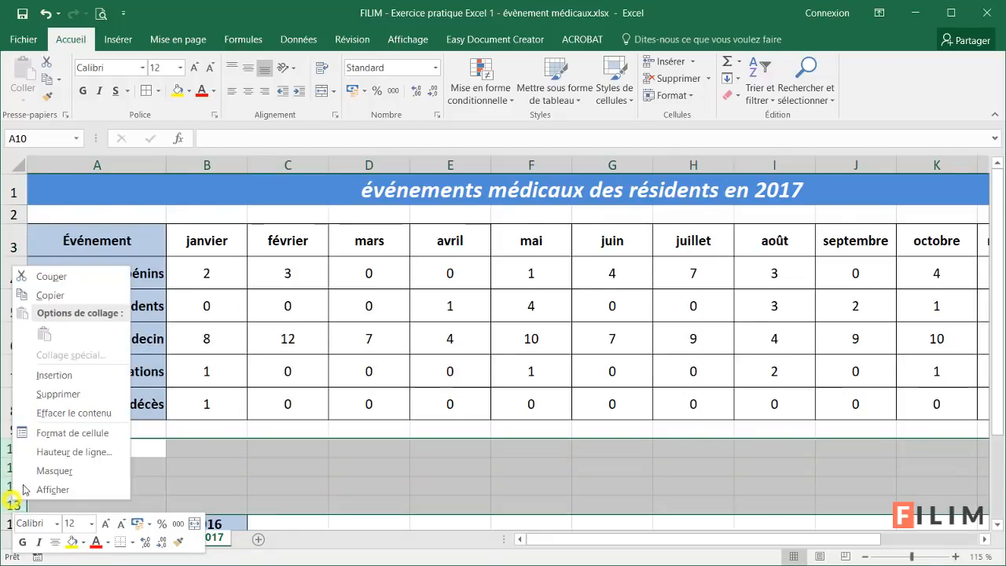
click(66, 387)
click(305, 484)
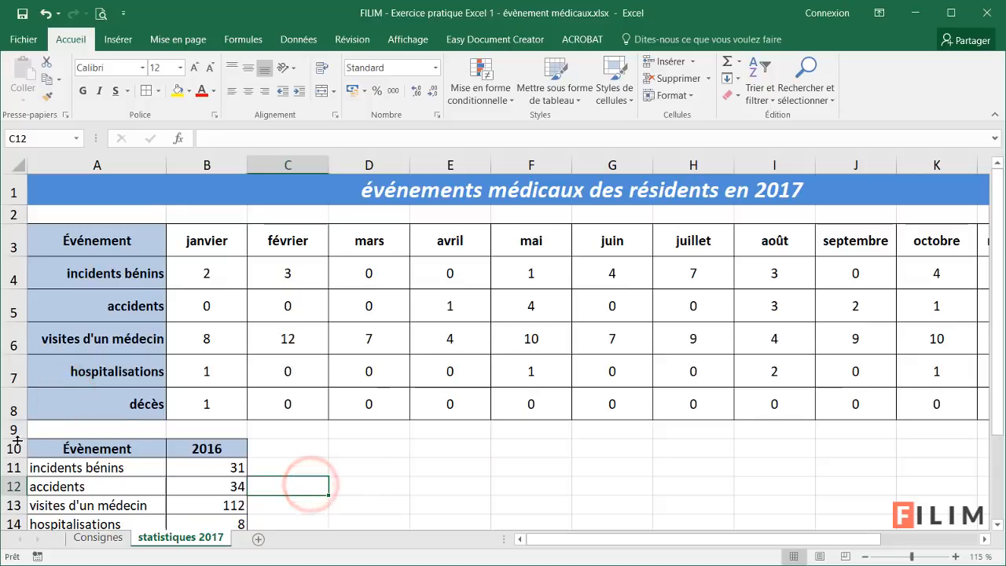
drag(17, 439, 19, 453)
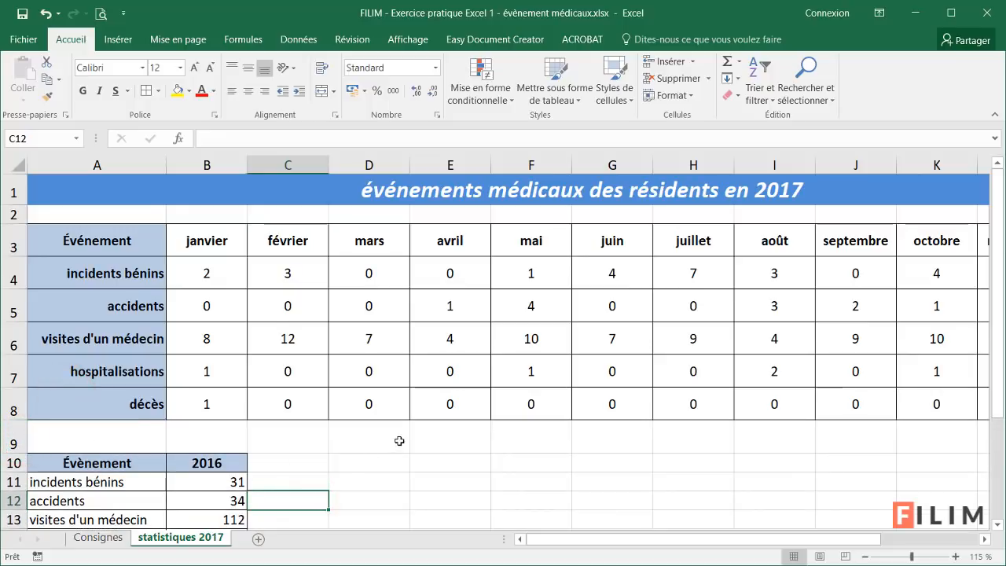
- Compare the event labels of the 2017 table, such as incidents bénins and accidents, with those of the 2016 table
click(108, 263)
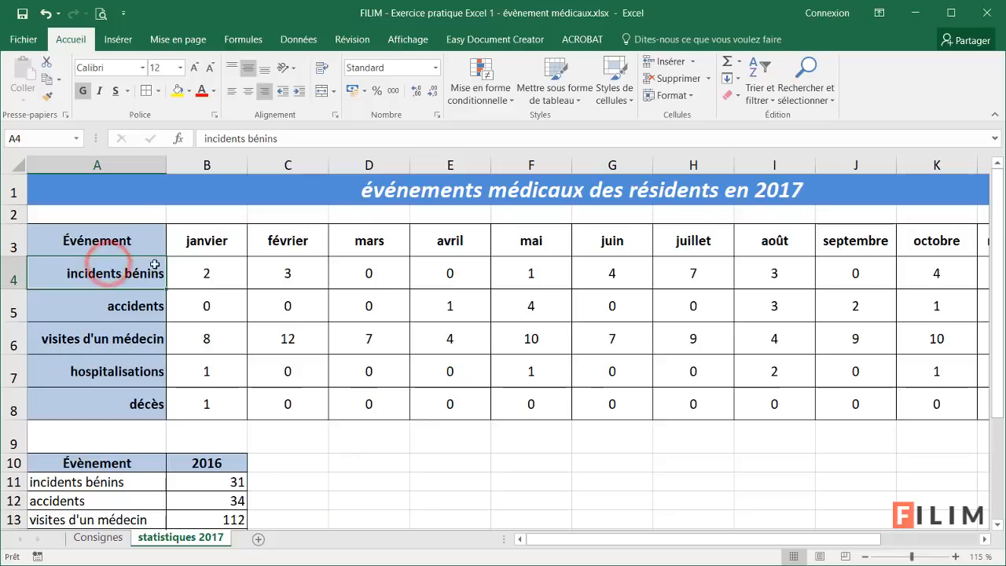
click(129, 305)
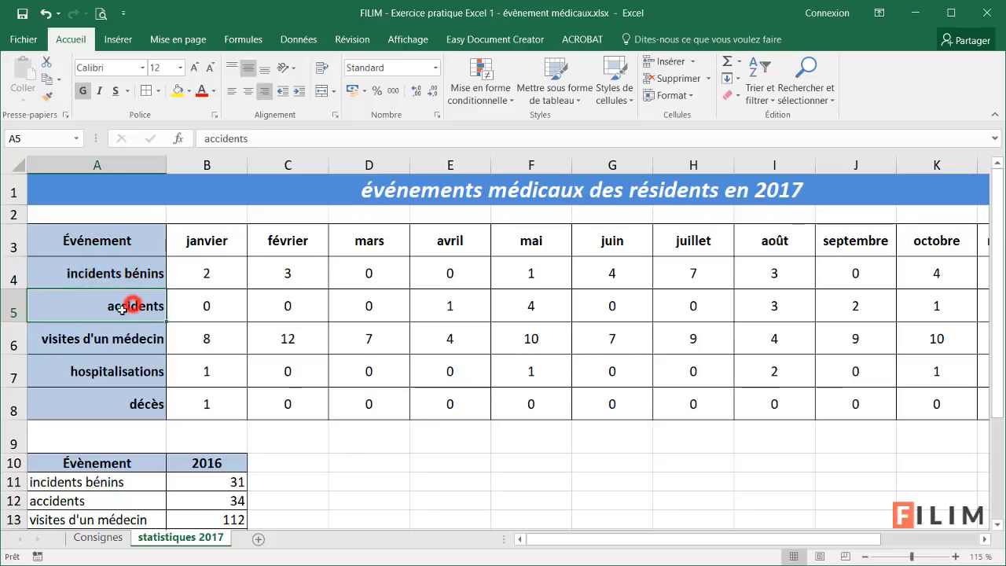
scroll(309, 435, down, 1)
scroll(310, 434, down, 1)
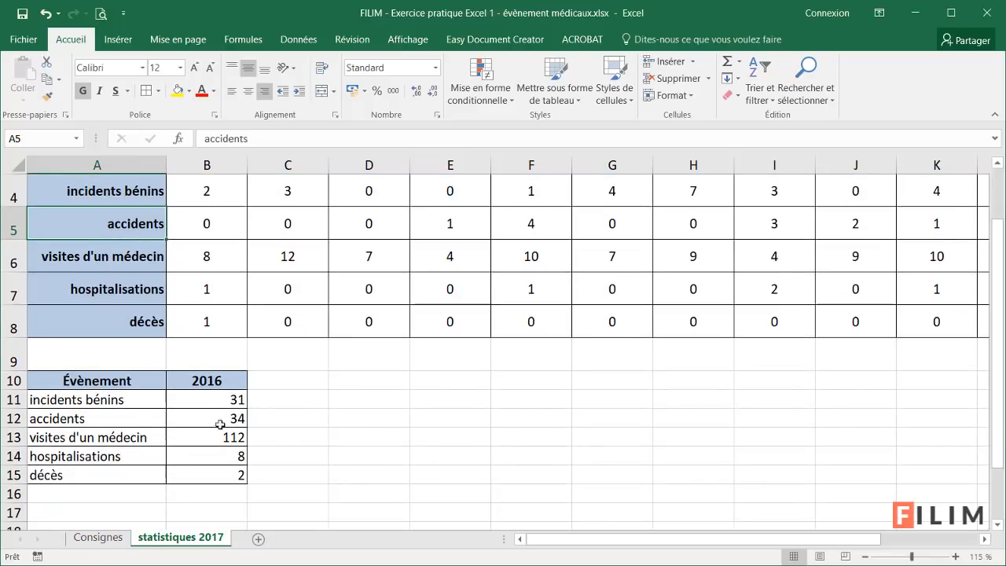
click(117, 400)
click(112, 417)
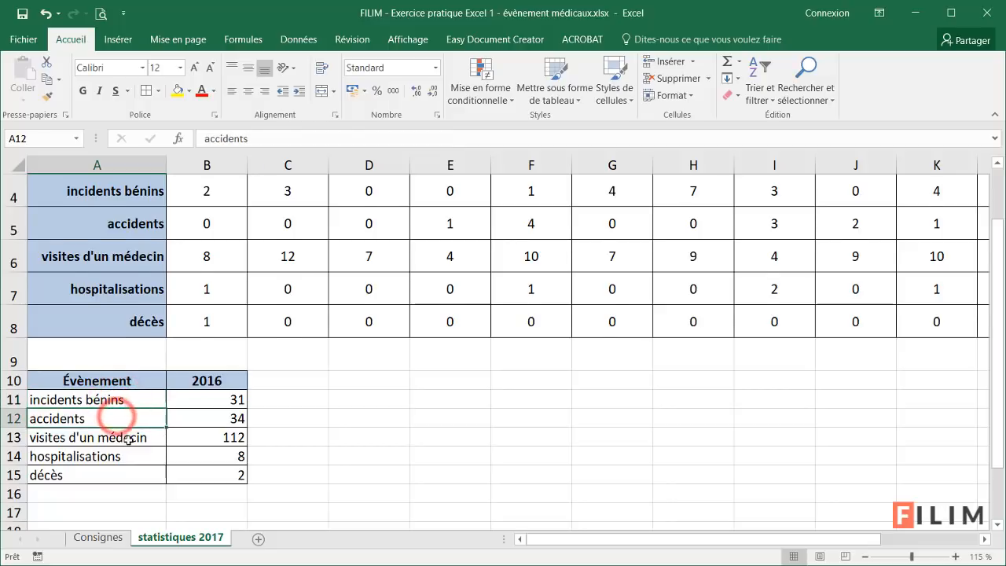
scroll(128, 434, up, 1)
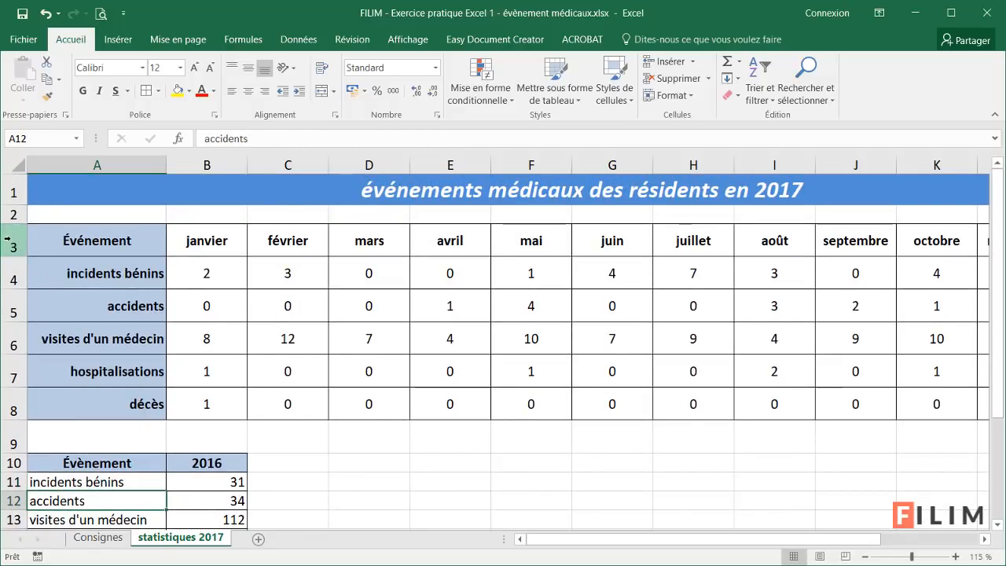
- Give rows 3 to 15, covering both tables, one uniform height
drag(7, 239, 3, 334)
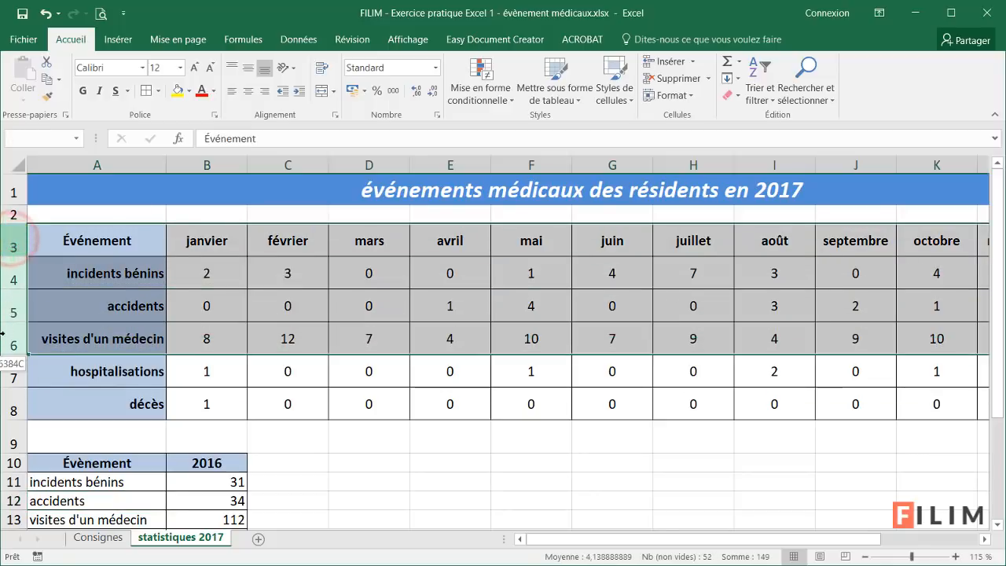
click(68, 303)
drag(8, 239, 15, 474)
drag(18, 337, 18, 316)
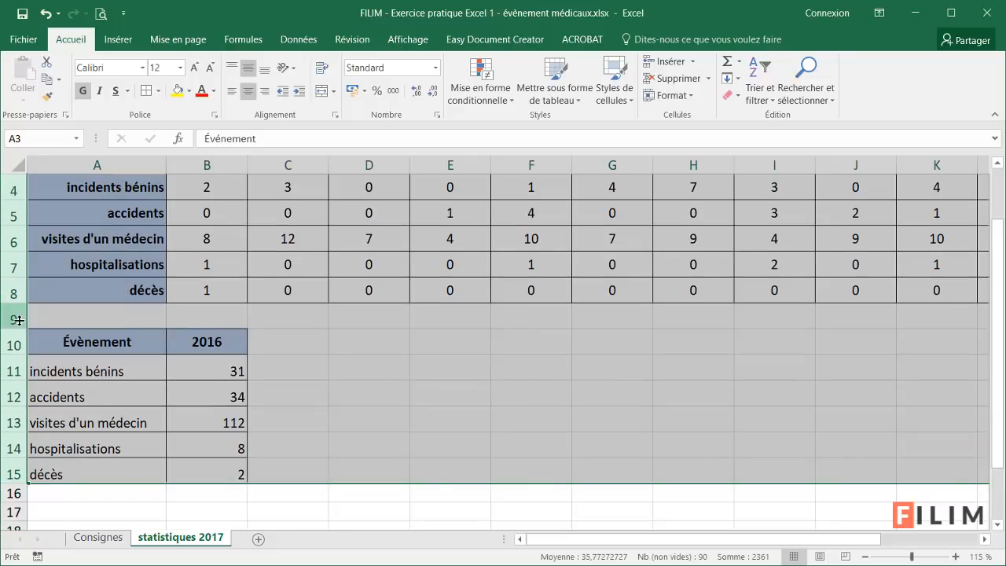
scroll(323, 404, up, 1)
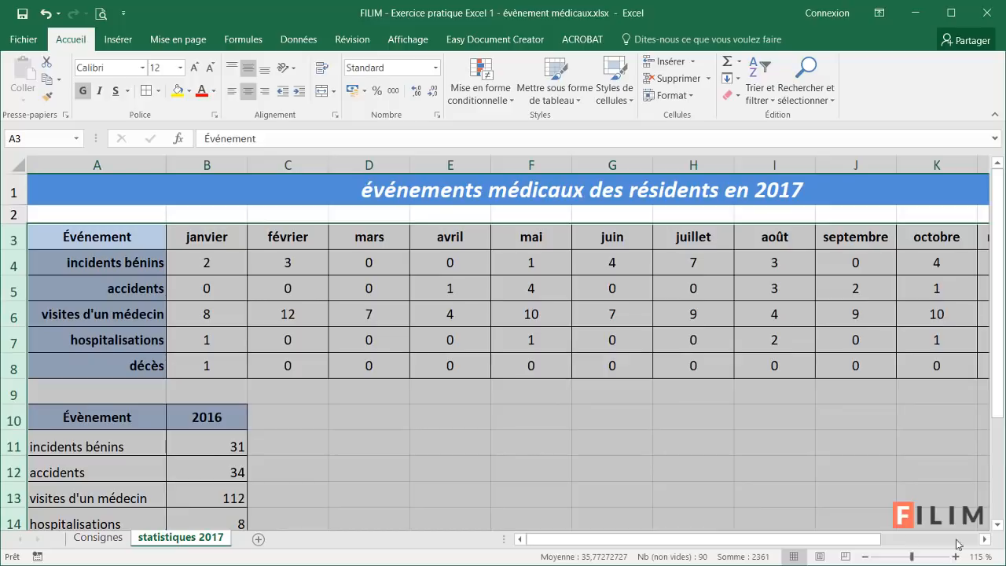
click(997, 527)
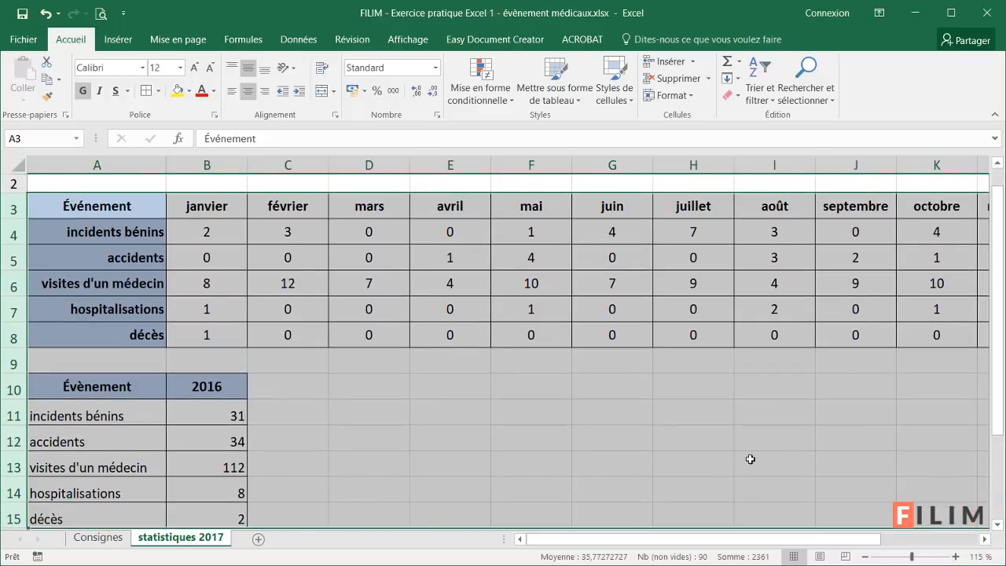
click(404, 413)
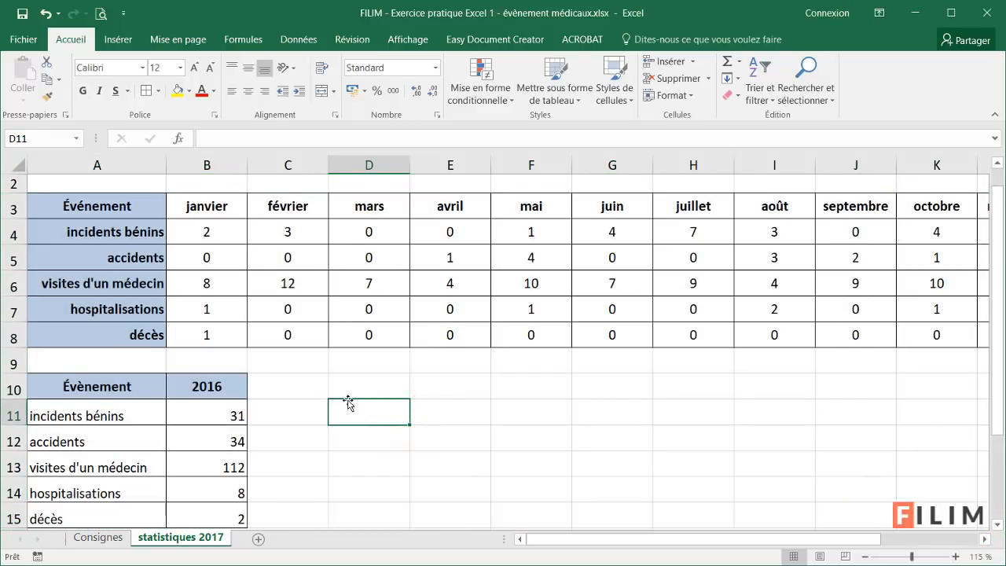
- Recheck the requested totals and averages on the "Consignes" sheet against the monthly data and the space beside the 2016 table
click(94, 536)
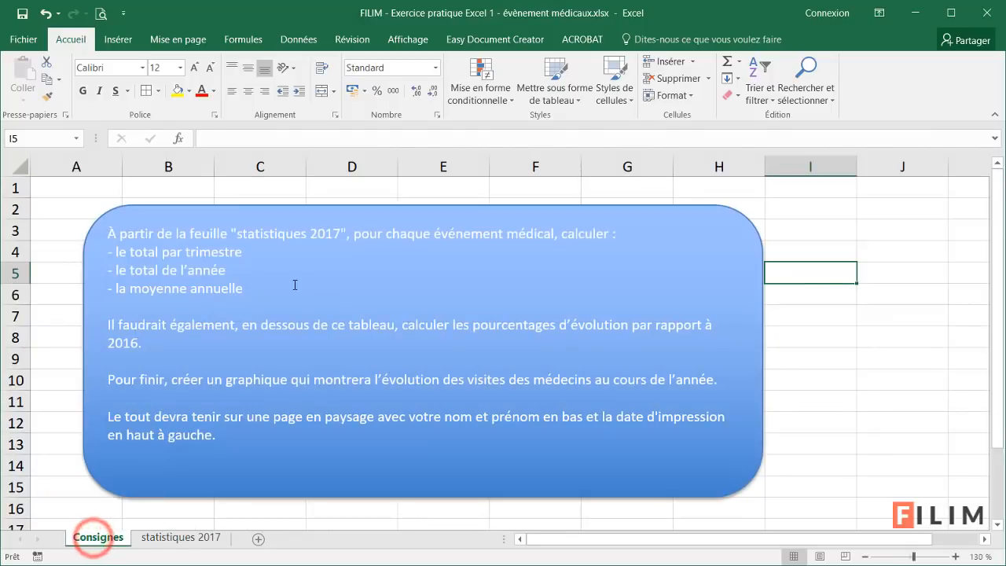
click(179, 537)
click(297, 410)
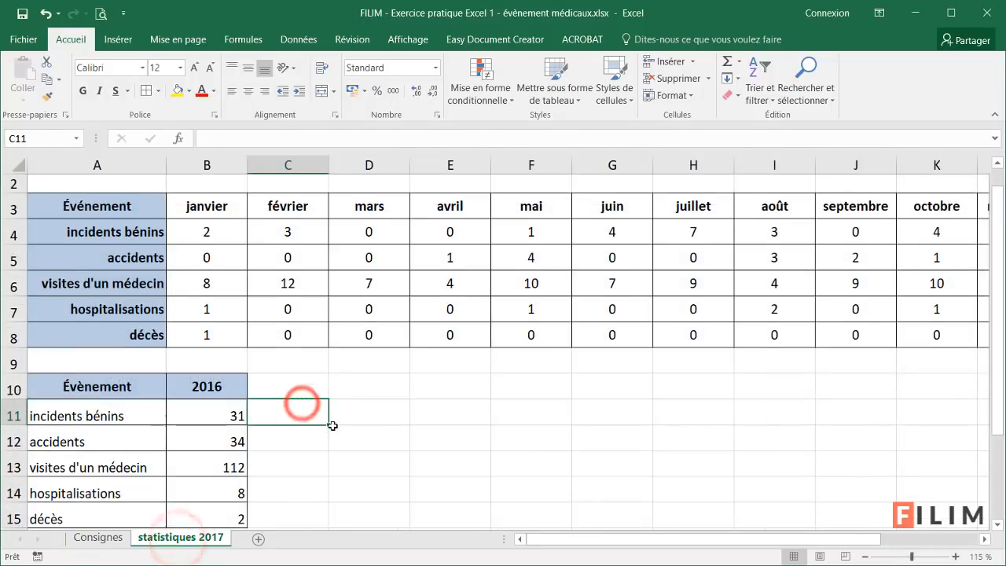
scroll(298, 409, up, 1)
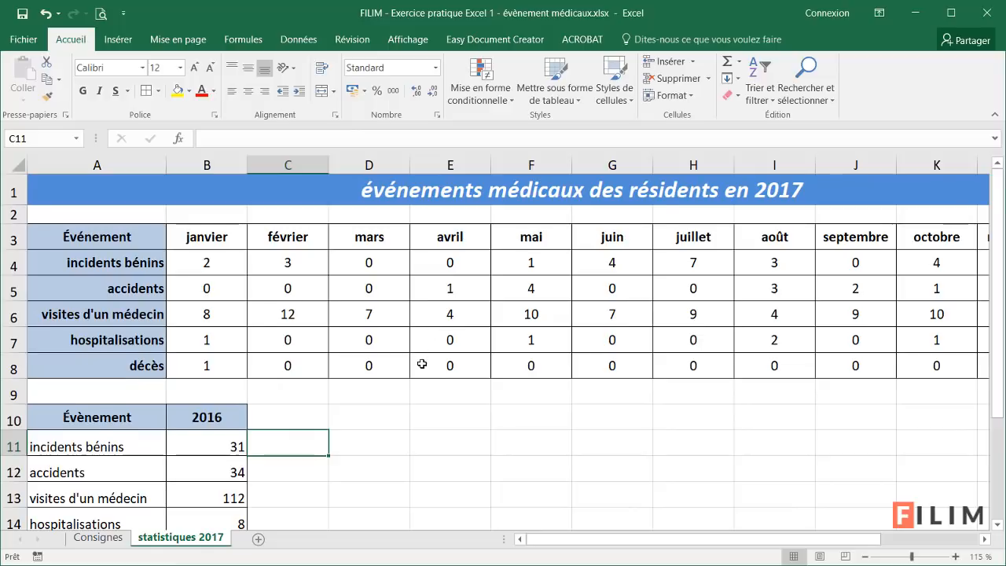
scroll(333, 379, down, 1)
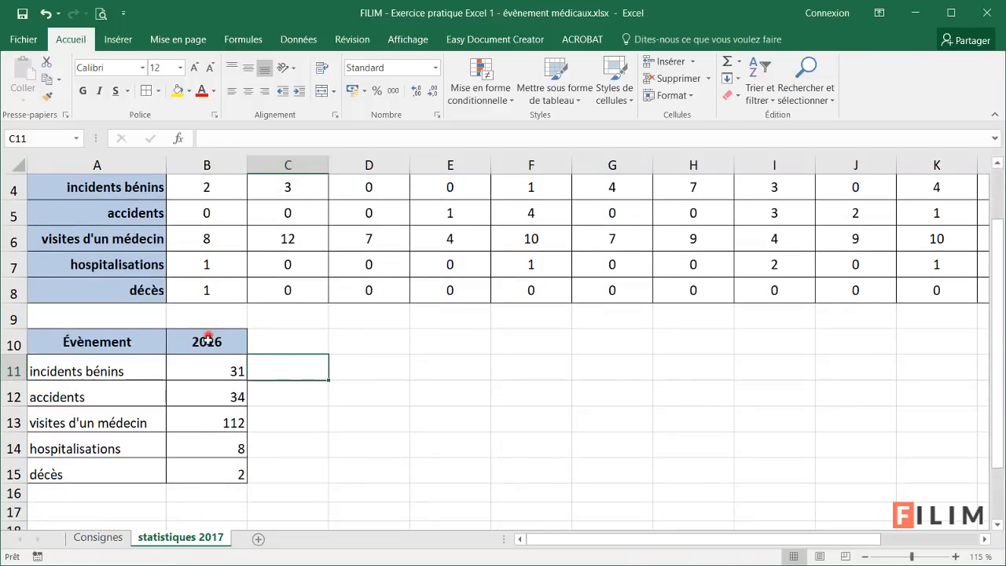
- Move the 2016 column, heading and values, from B10:B15 to H10:H15
drag(207, 337, 214, 474)
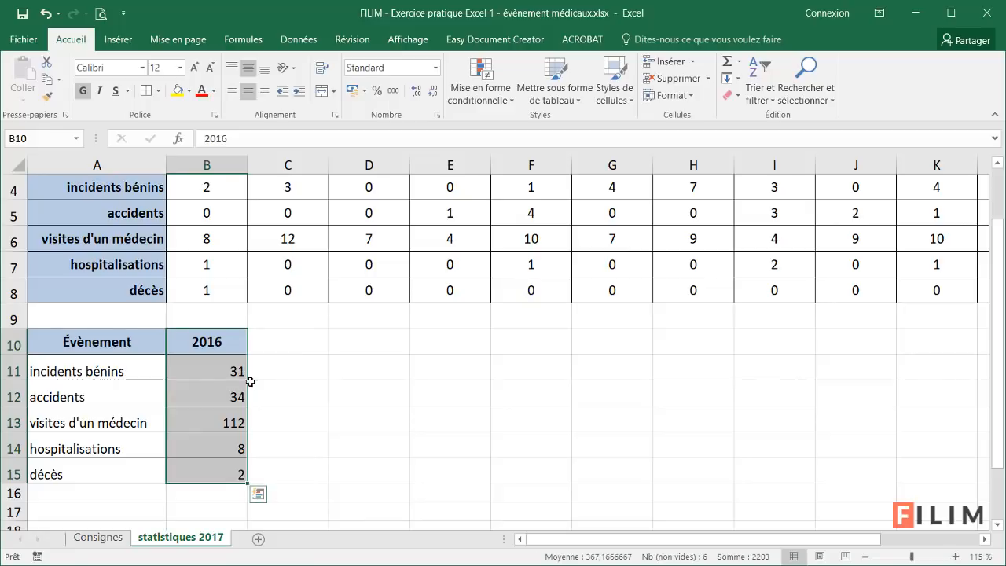
drag(214, 341, 209, 476)
drag(201, 346, 219, 471)
drag(247, 393, 702, 402)
- Enter the quarter heading "T 1" in B10 and extend the series through "T 4" in E10
click(212, 346)
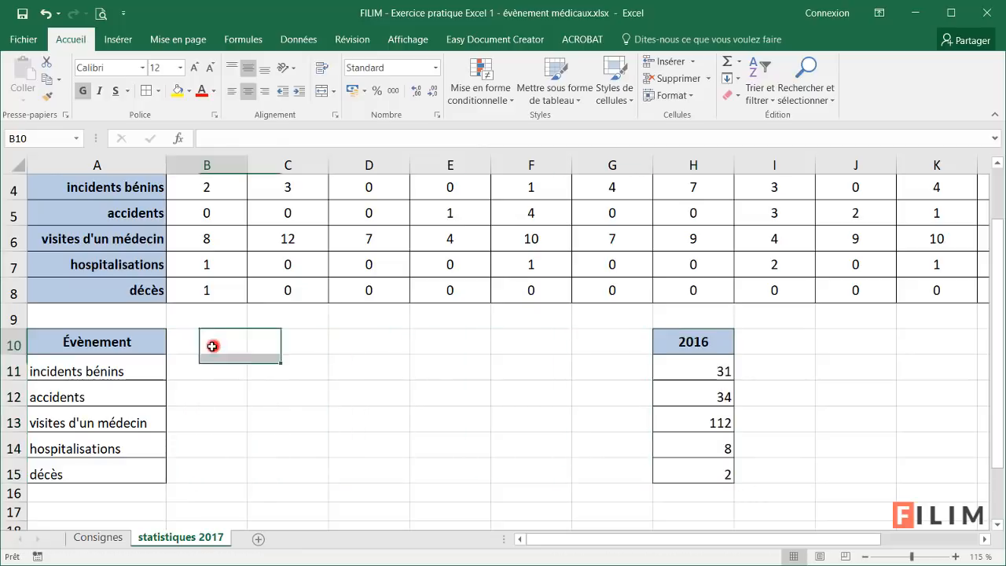
text(T)
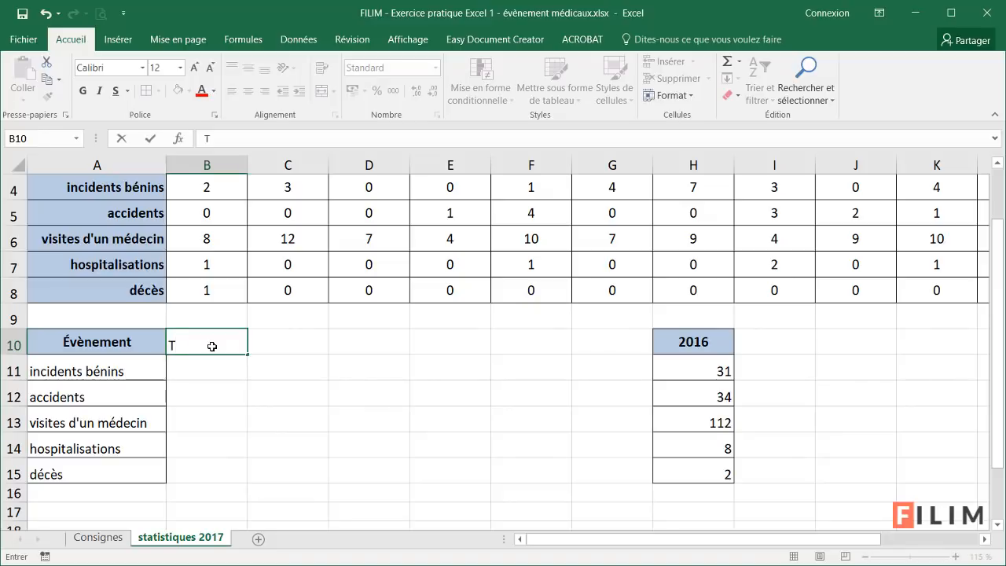
text( 1)
key(Return)
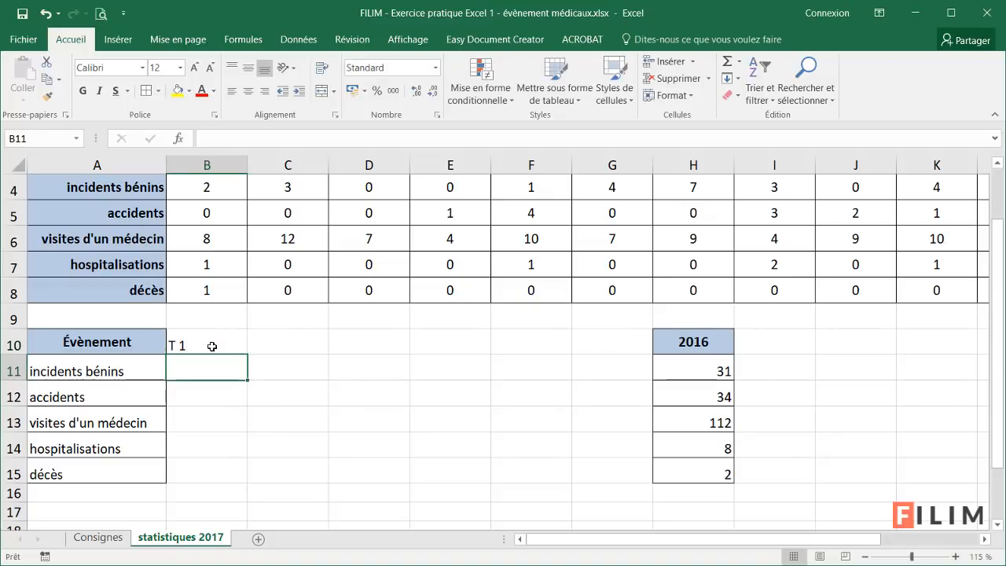
click(211, 346)
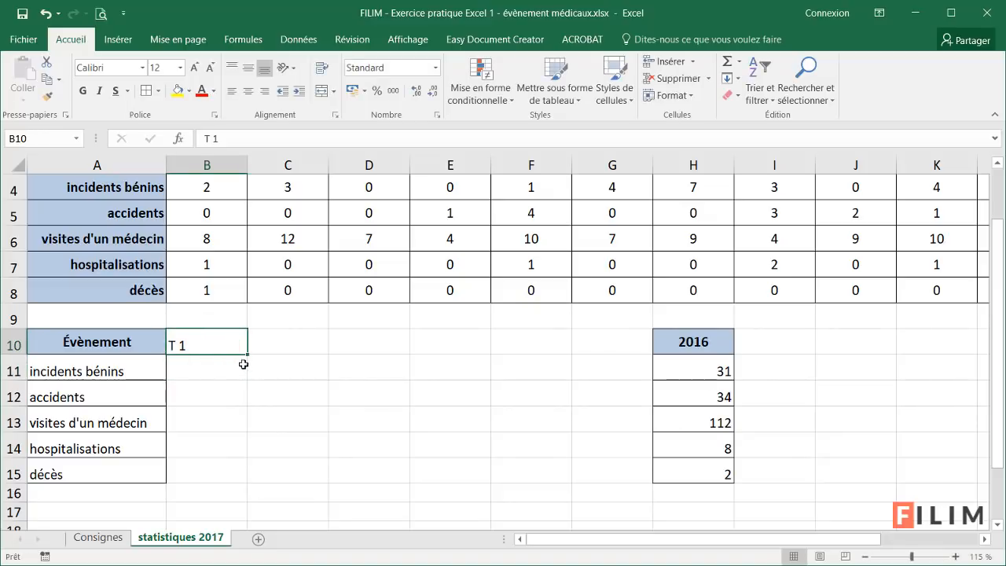
drag(248, 355, 486, 391)
- Enter the heading "Total 2017" in F10 and move the 2016 column from H10:H15 to I10:I15
click(552, 349)
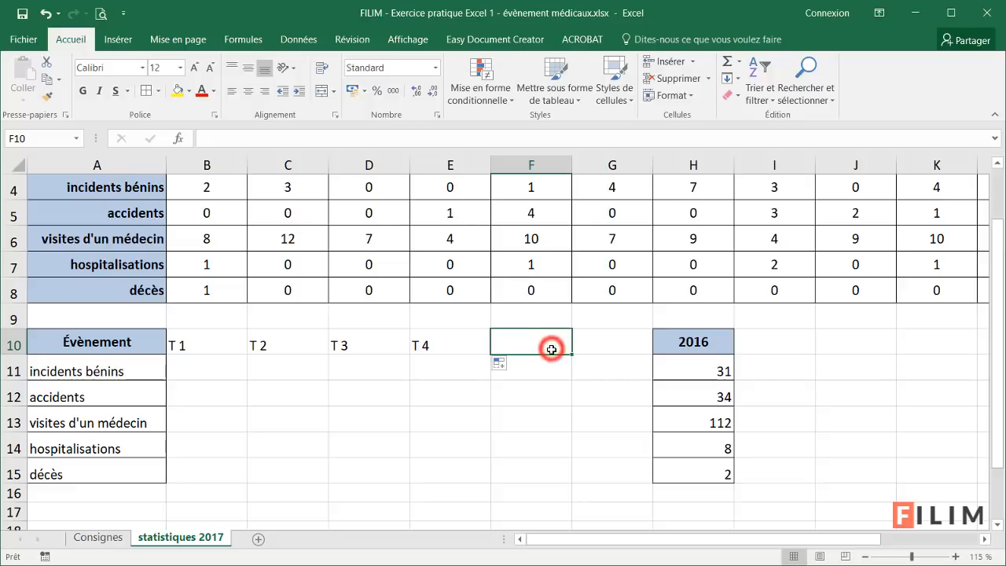
text(T)
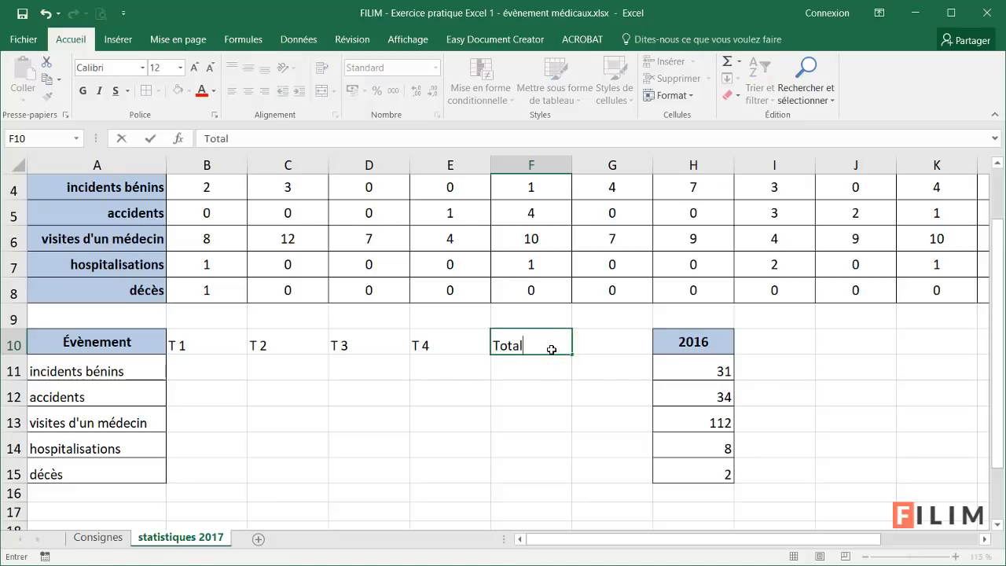
text(otal 2017)
drag(685, 349, 796, 422)
- Enter the heading "Moyenne 2017" in G10
click(637, 346)
text(moyenn)
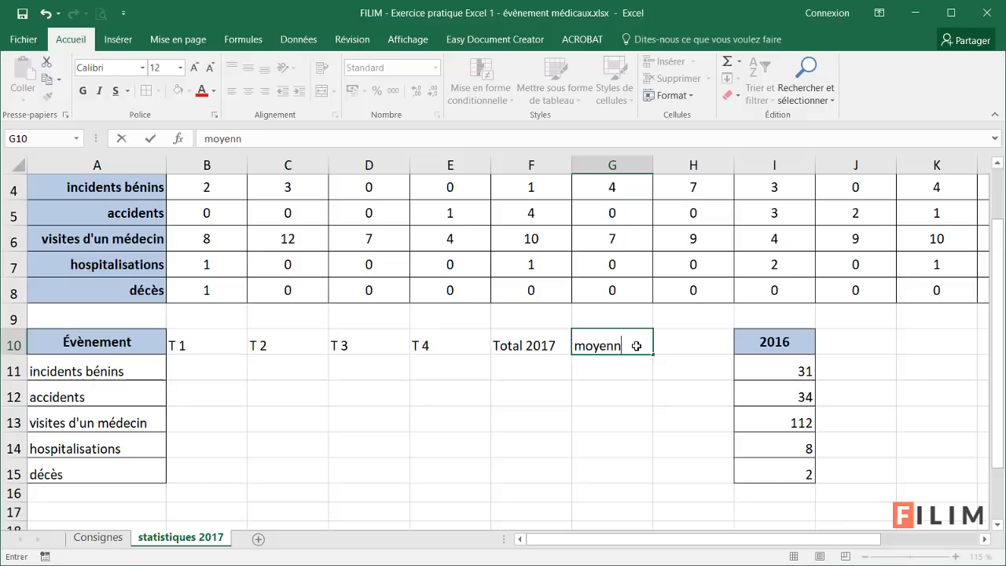
key(BackSpace)
key(BackSpace)
key(BackSpace)
key(BackSpace)
key(BackSpace)
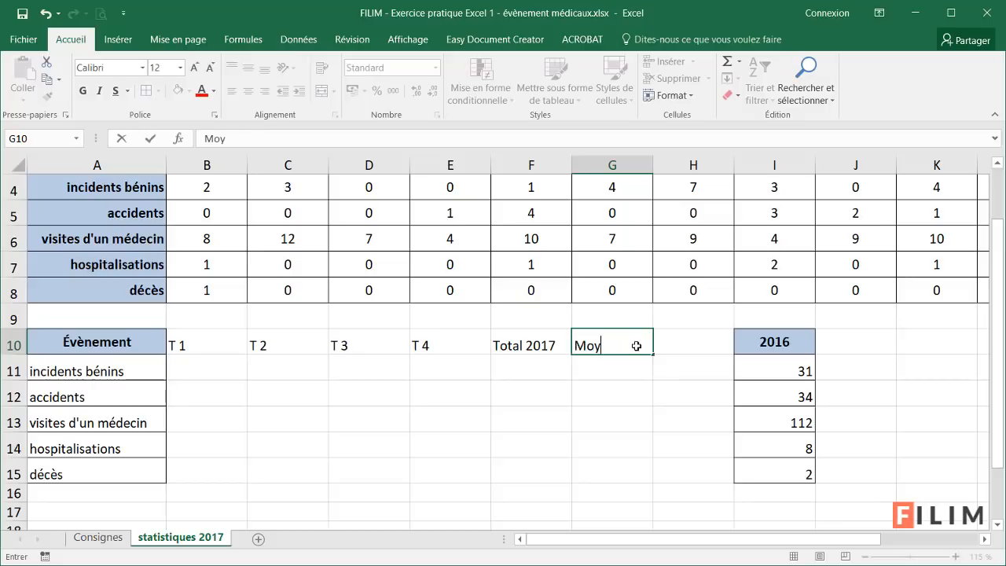
text(oyenne)
key(Return)
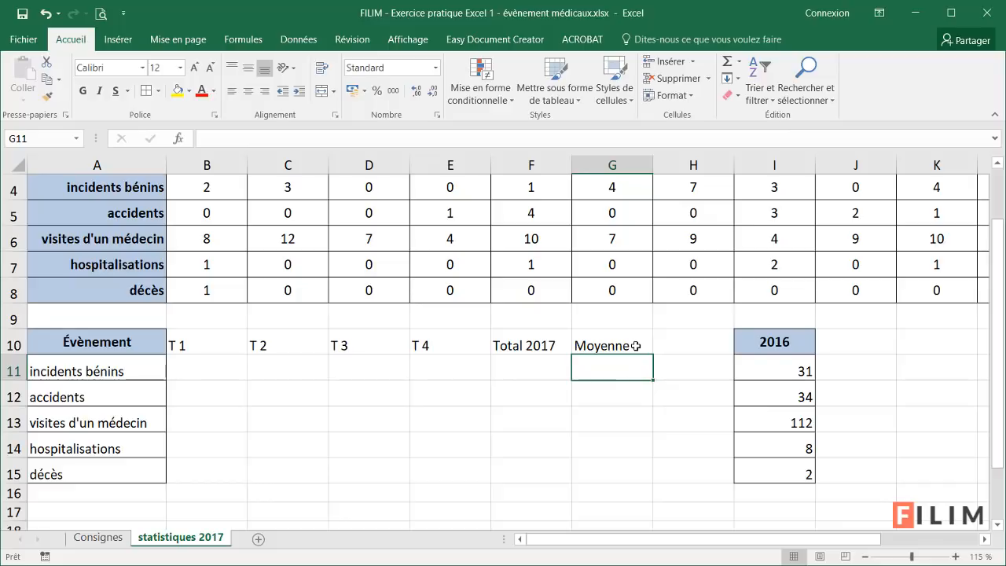
double_click(635, 346)
text(201)
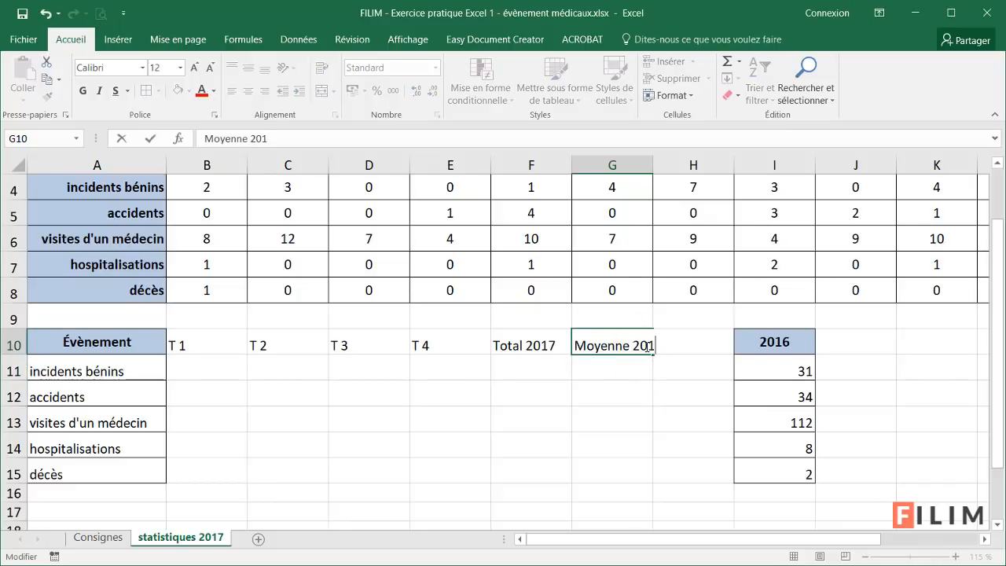
text(7)
key(Return)
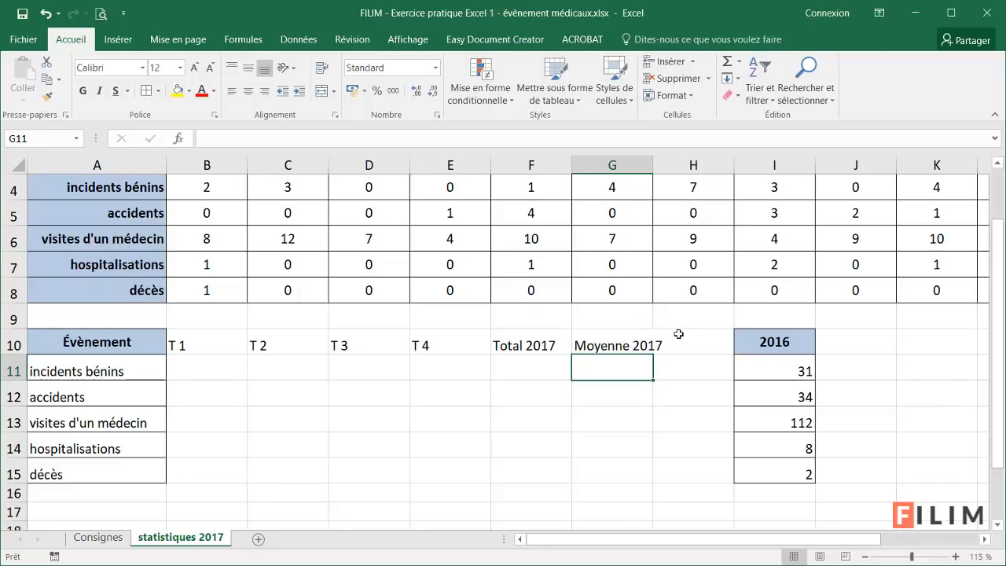
- Wrap the text of heading row 10, centre it horizontally and vertically, and make the row tall enough for two lines
click(15, 344)
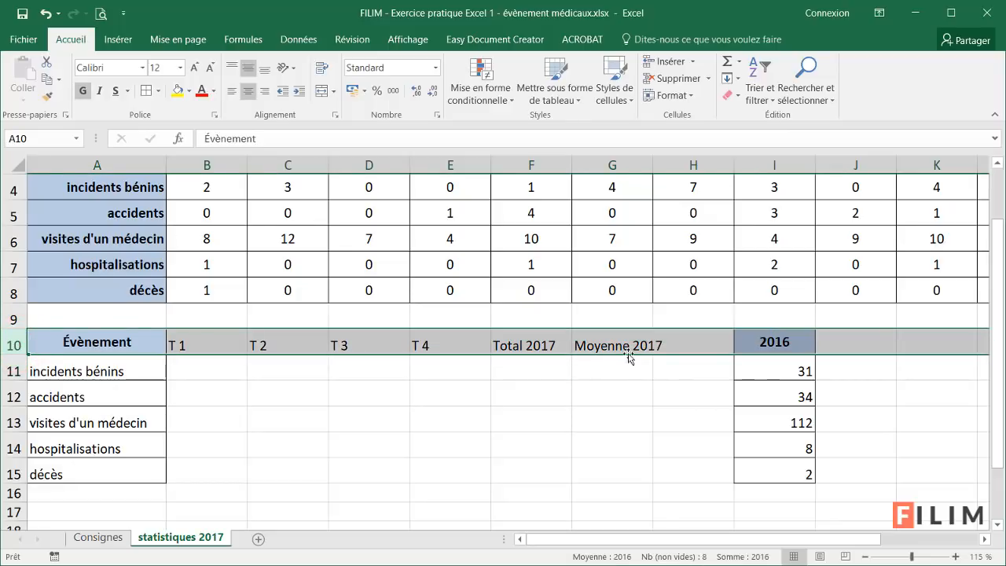
click(321, 74)
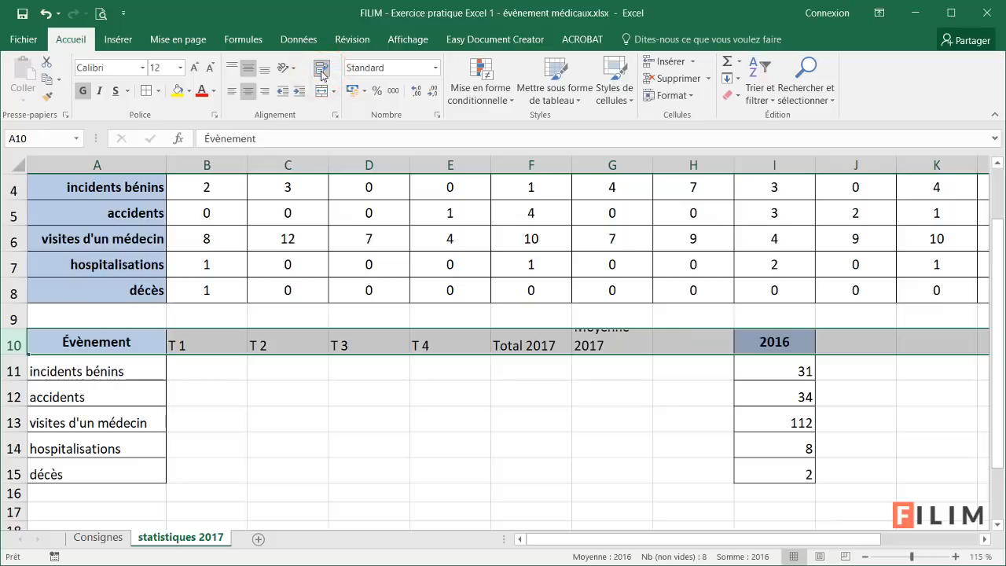
click(248, 92)
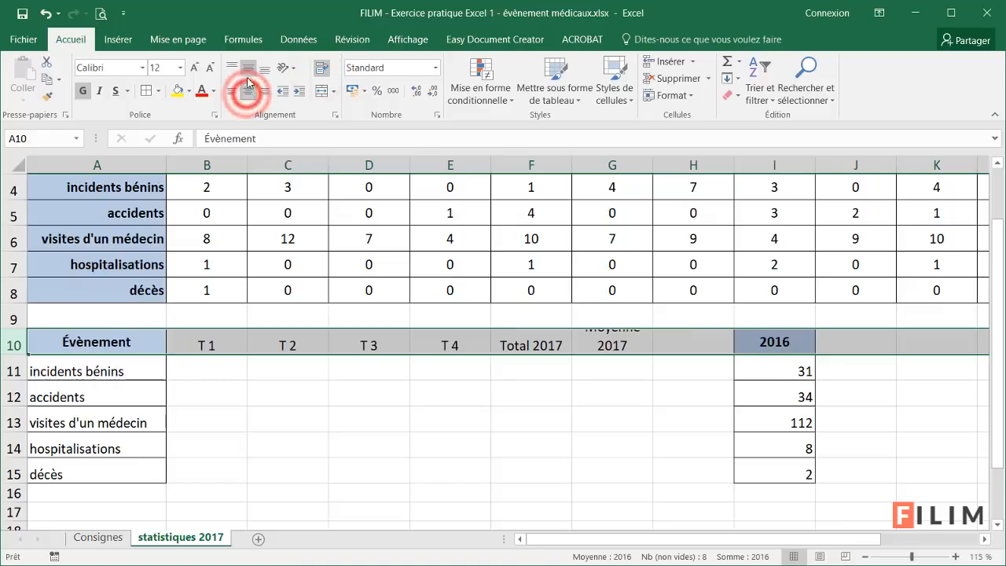
click(249, 72)
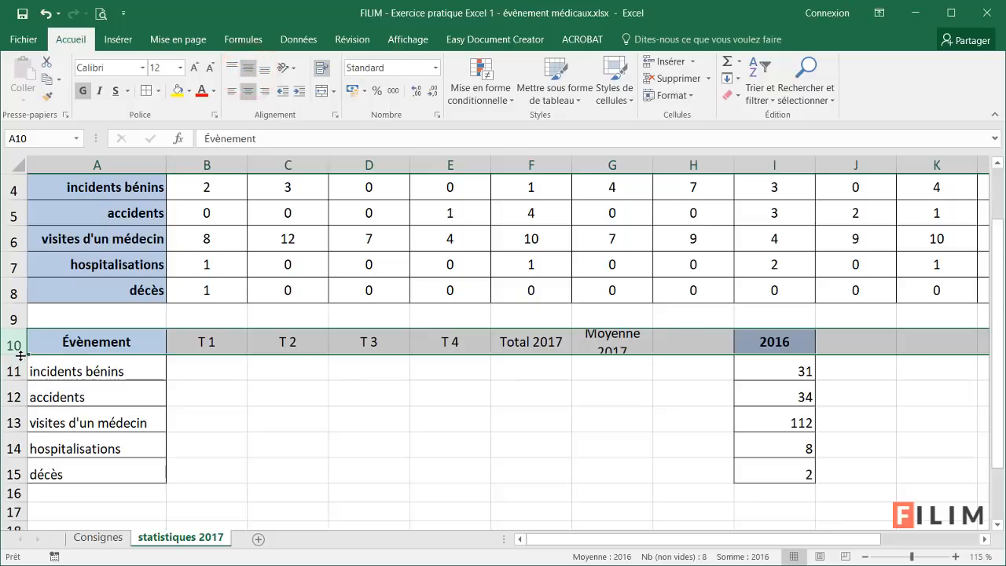
drag(16, 354, 16, 371)
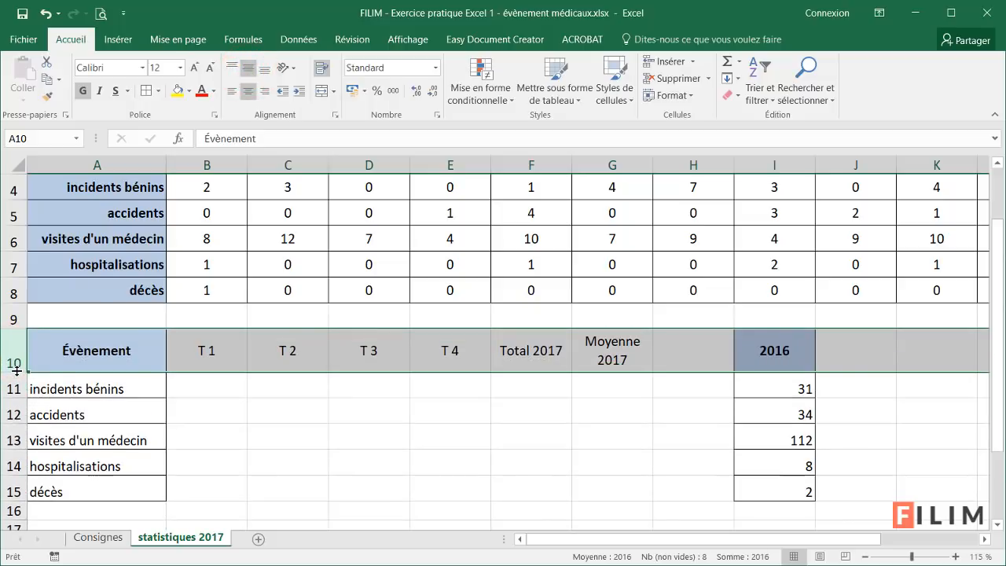
- Apply all borders to the cells B10:G15 of the quarterly table
click(292, 412)
scroll(307, 411, up, 1)
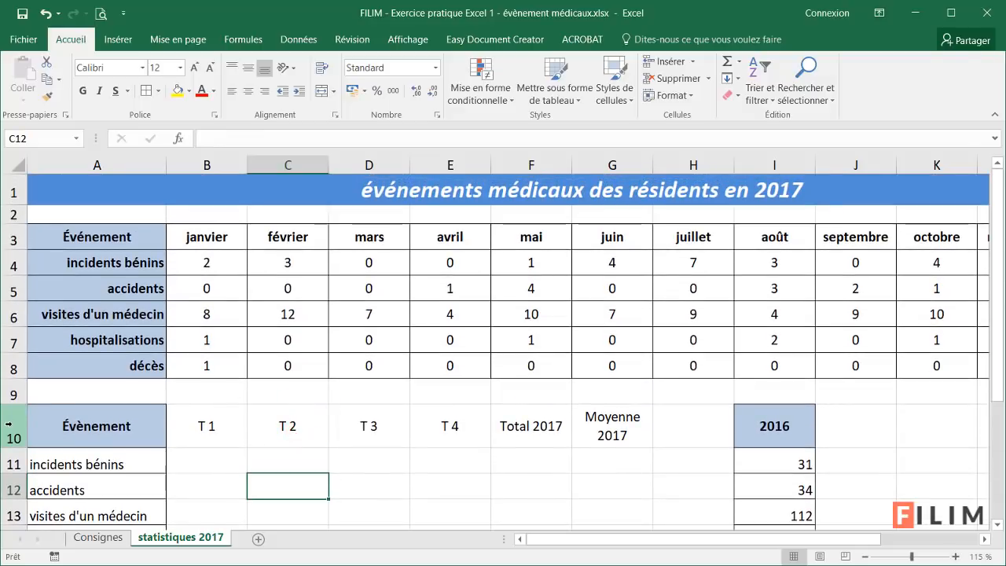
scroll(233, 389, down, 1)
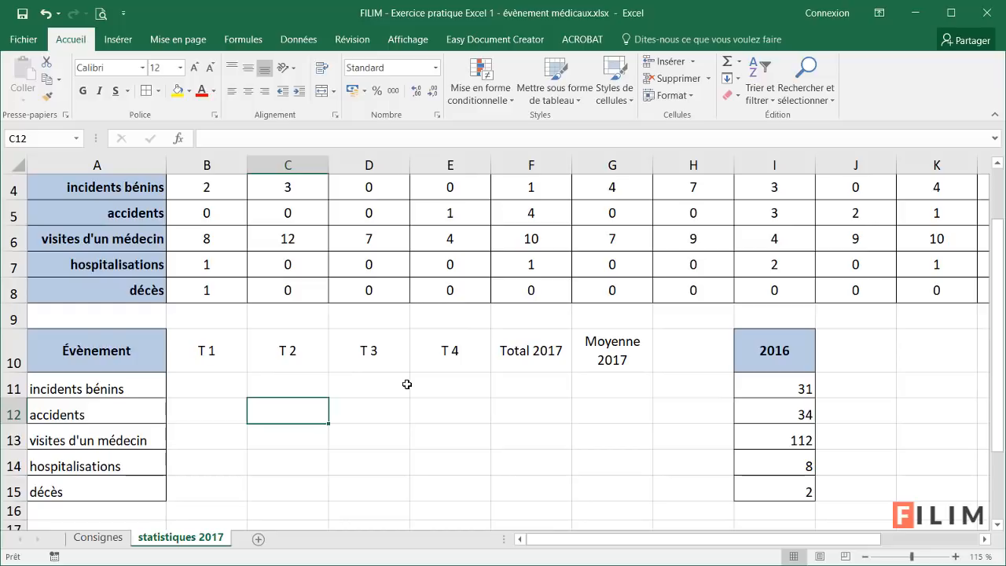
click(998, 531)
drag(198, 328, 628, 465)
click(146, 91)
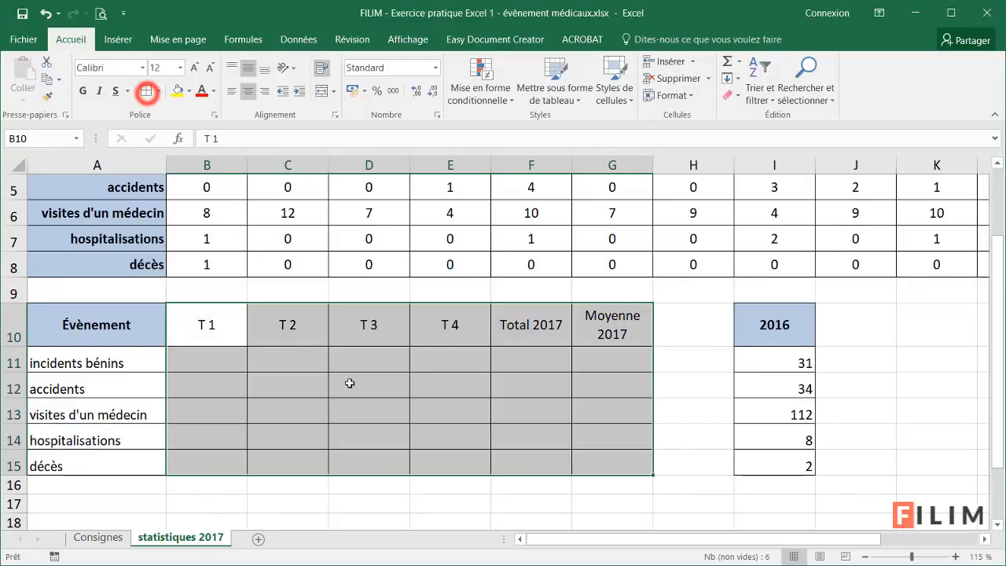
click(399, 406)
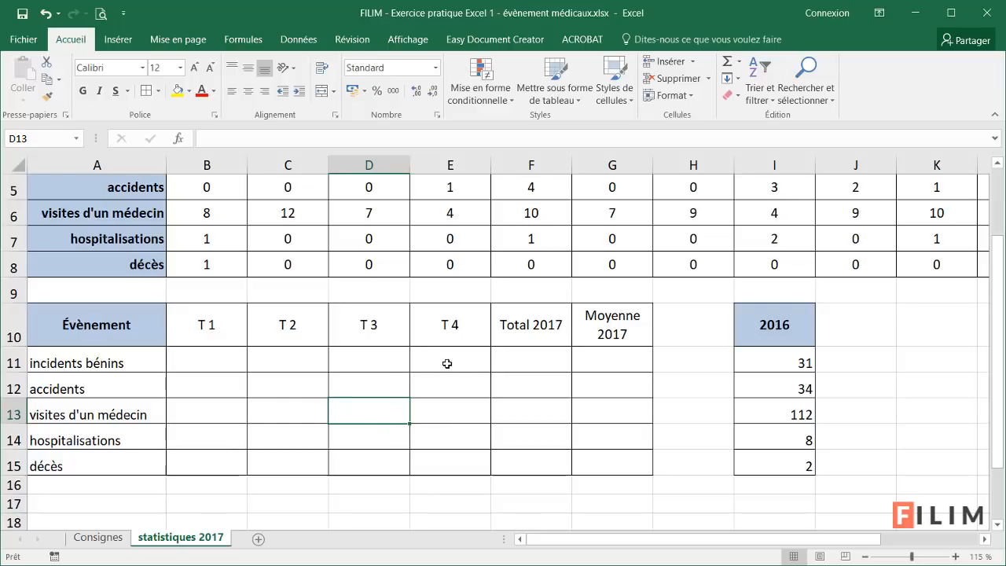
- Copy the formatting of the "Évènement" heading in A10 onto the headings B10:G10
click(143, 326)
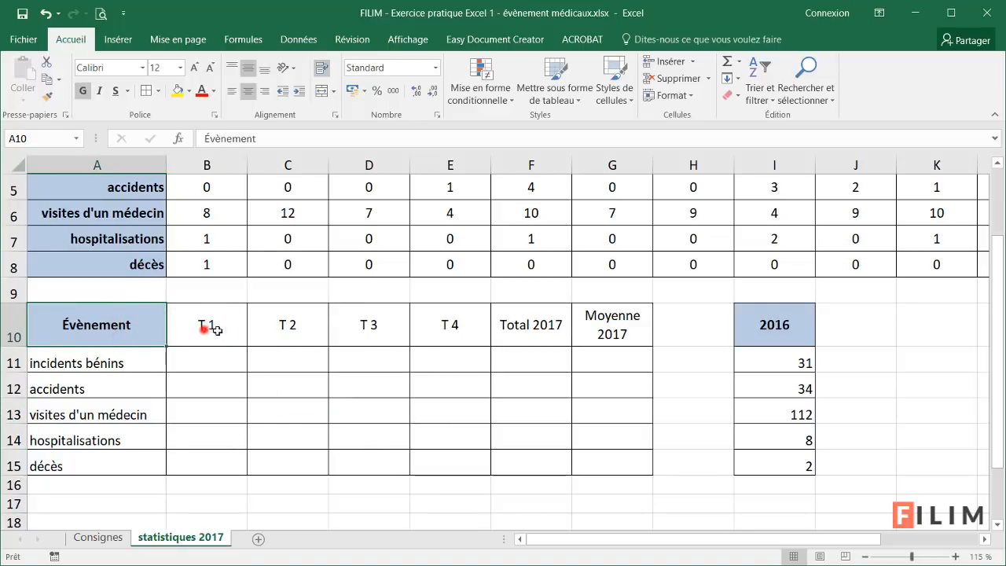
drag(206, 328, 605, 324)
click(141, 326)
click(134, 324)
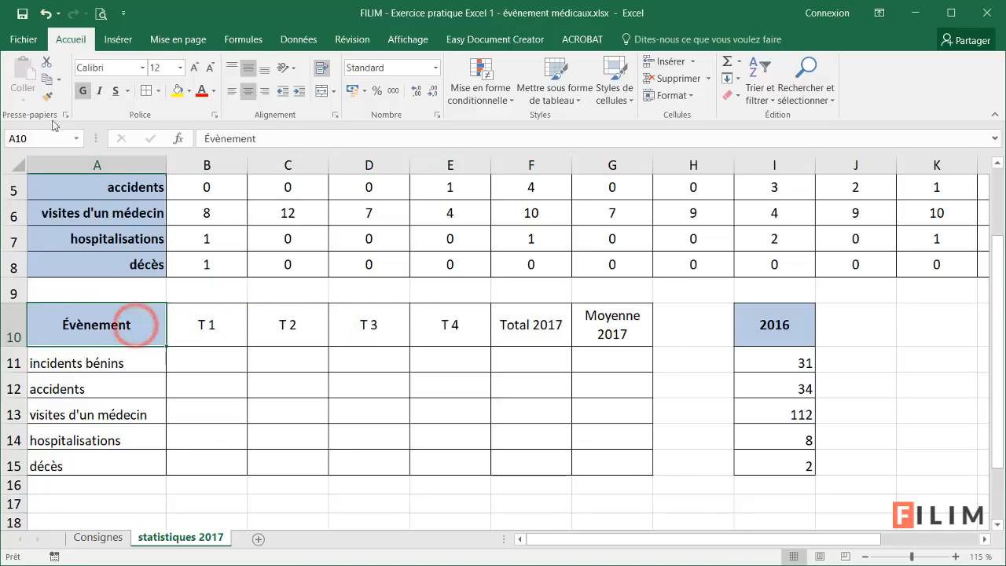
click(49, 95)
drag(207, 326, 597, 336)
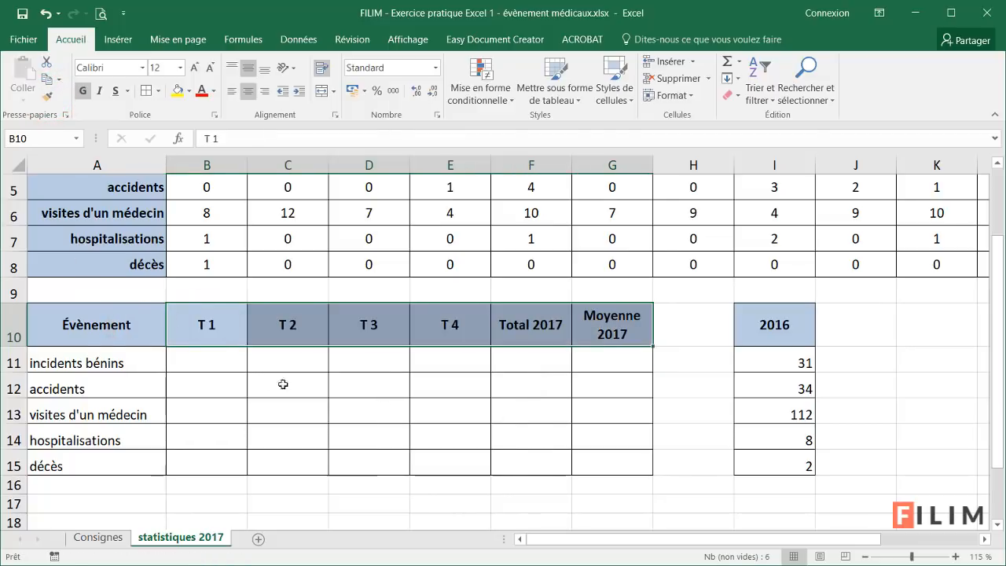
- Enter the T 1 total of "incidents bénins" in B11 as the sum of January to March, =SOMME(B4:D4)
click(208, 360)
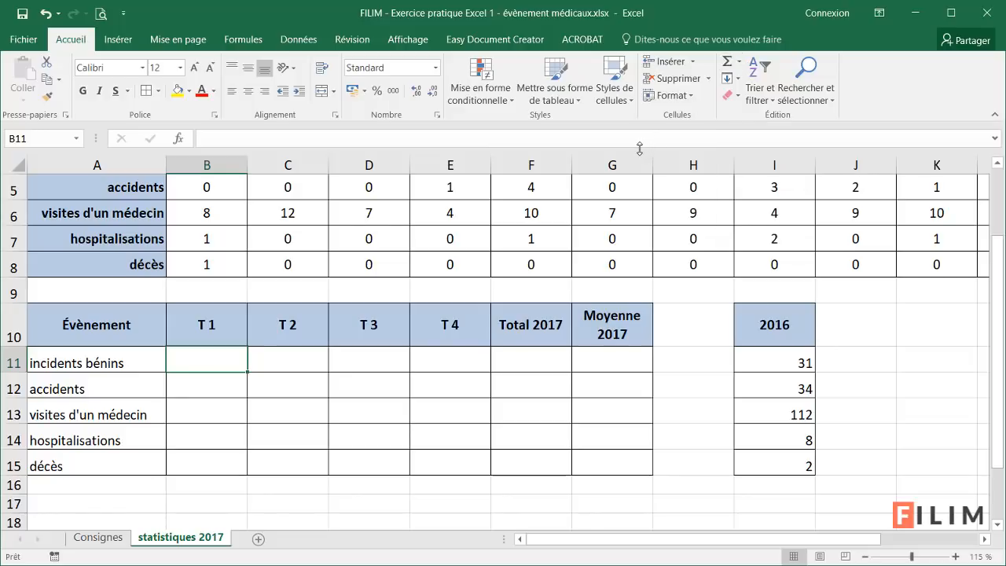
key(alt+equal)
scroll(209, 321, up, 1)
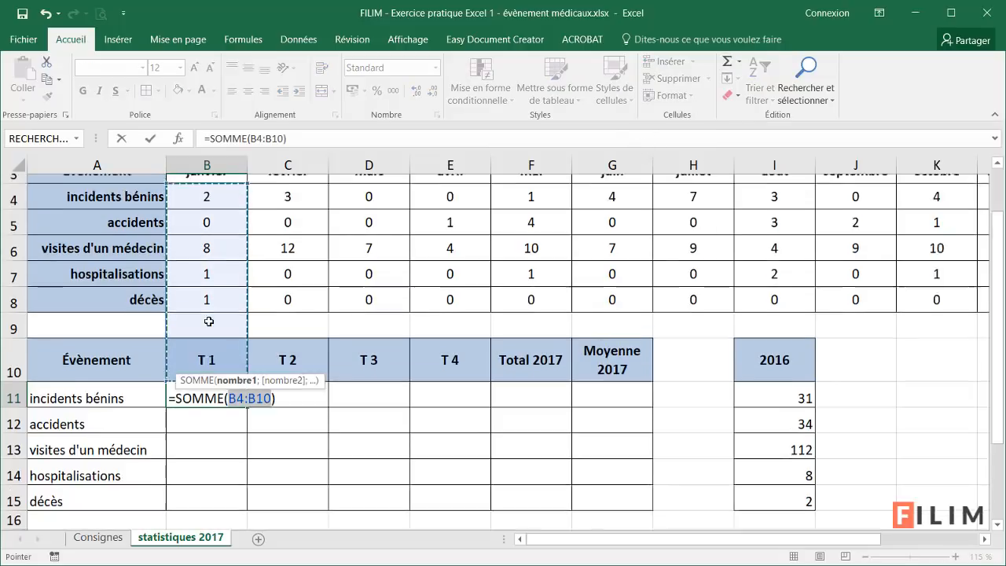
scroll(208, 321, up, 1)
drag(206, 232, 351, 237)
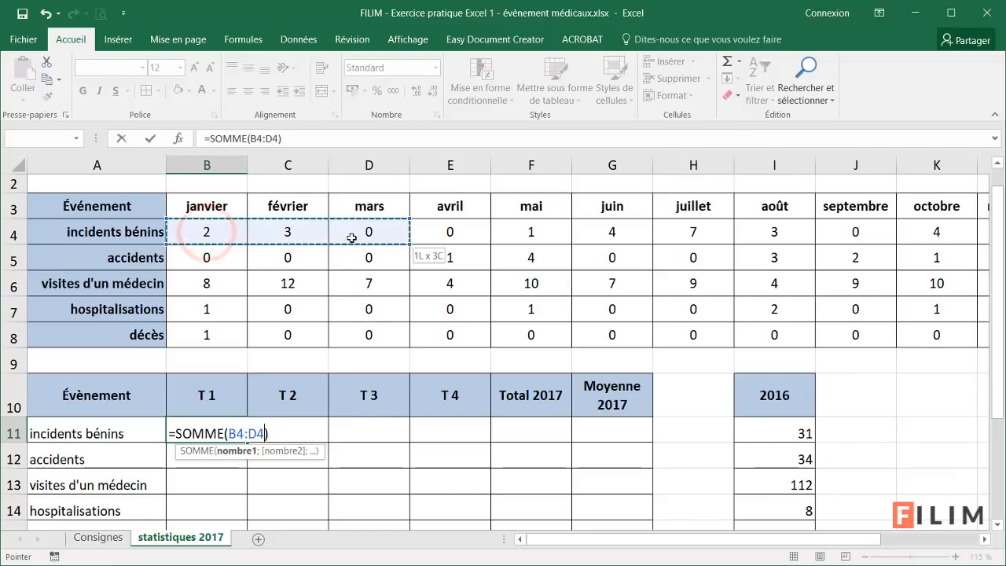
key(Return)
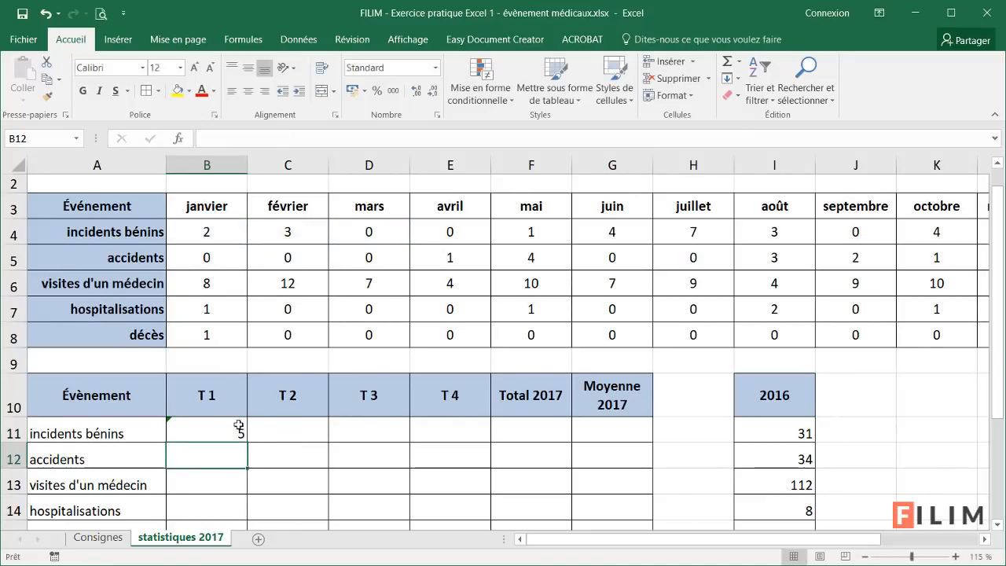
- Enter the T 2 total of "incidents bénins" in C11 as the sum of April to June, =SOMME(E4:G4)
click(282, 430)
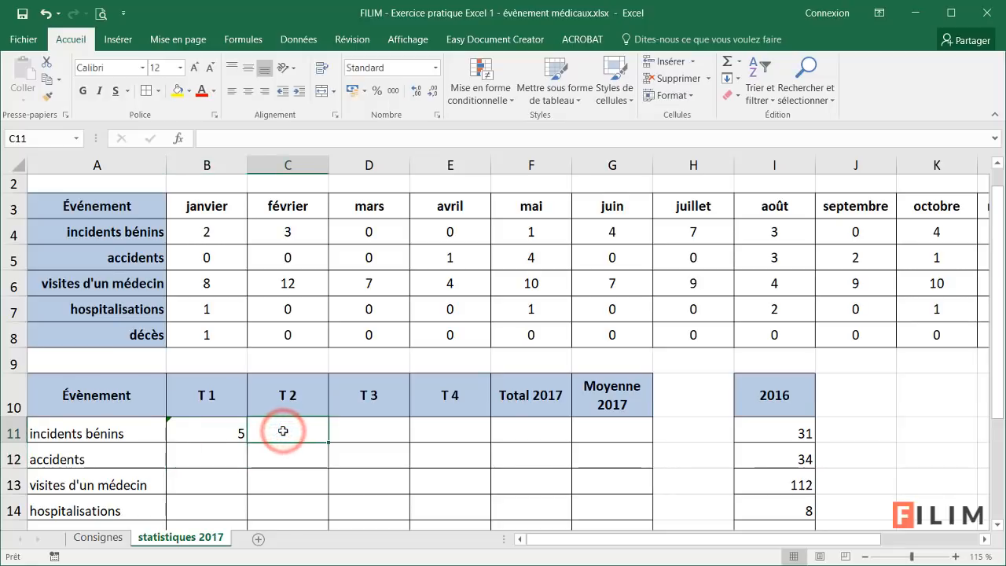
key(alt+equal)
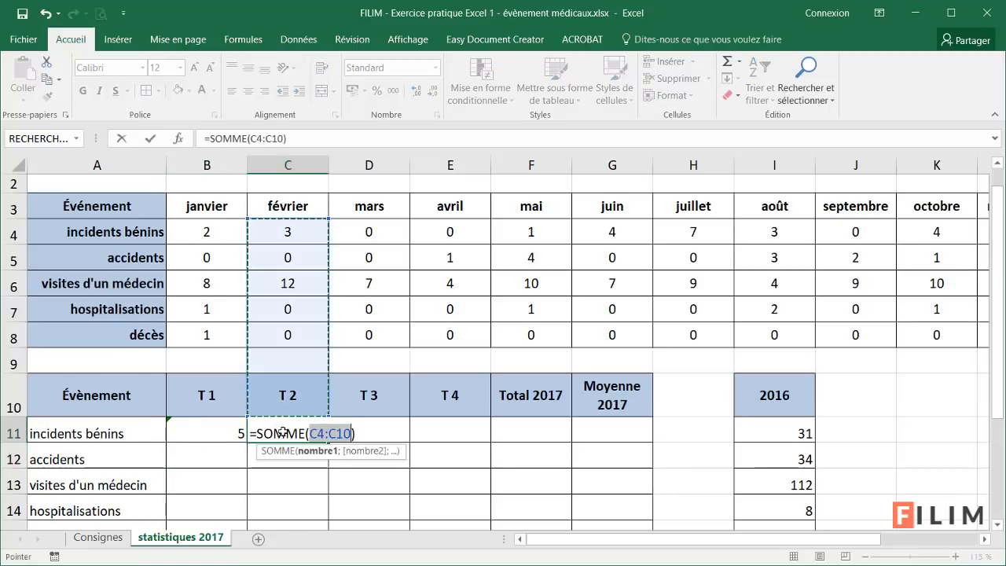
drag(451, 233, 579, 233)
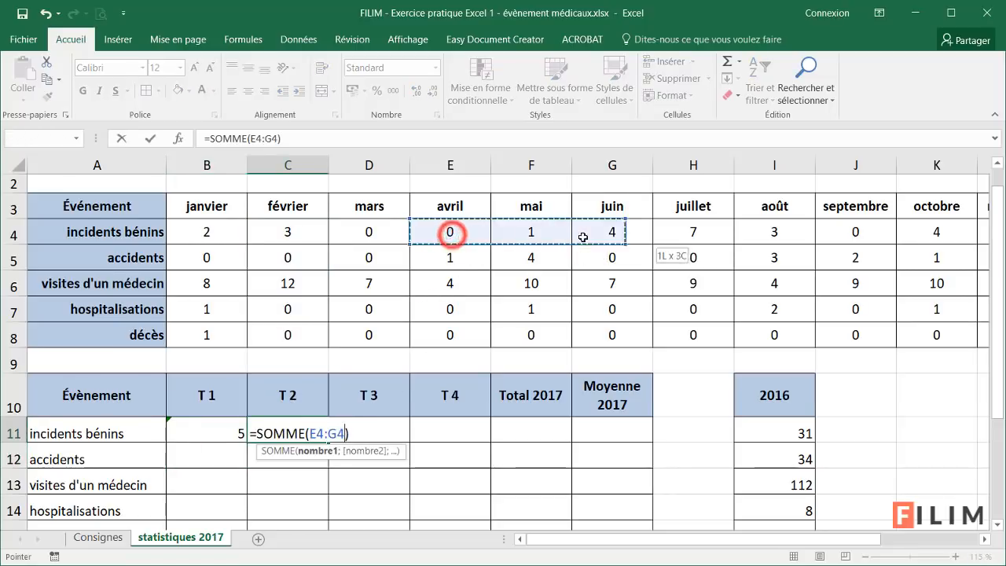
key(Return)
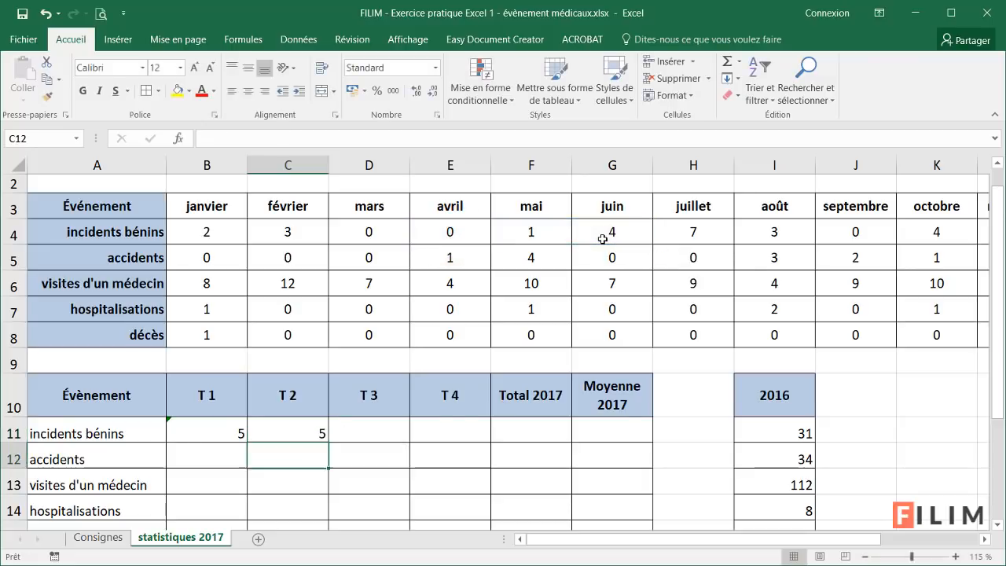
- Enter the T 3 total of "incidents bénins" in D11 as the sum of July to September, =SOMME(H4:J4)
click(370, 431)
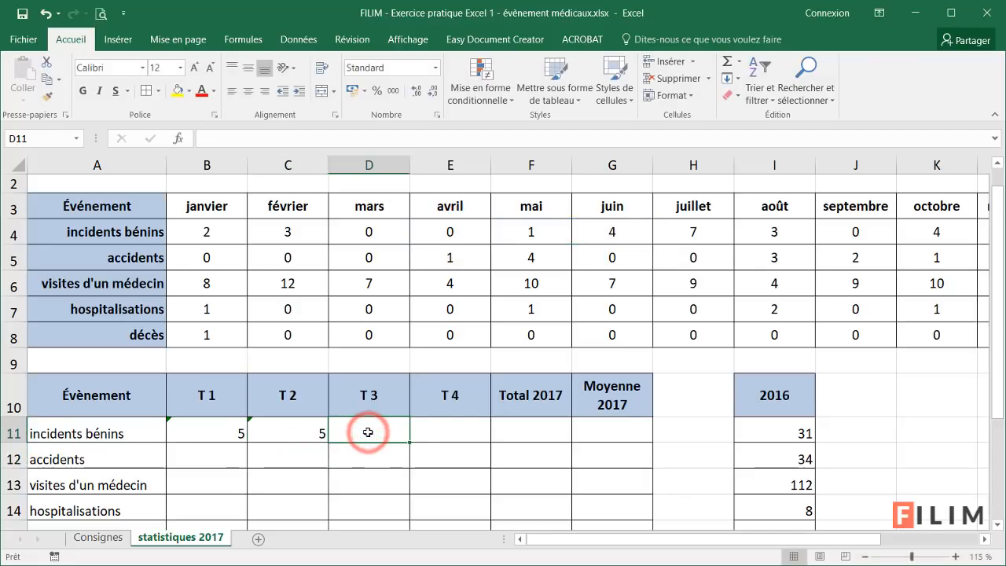
key(alt+equal)
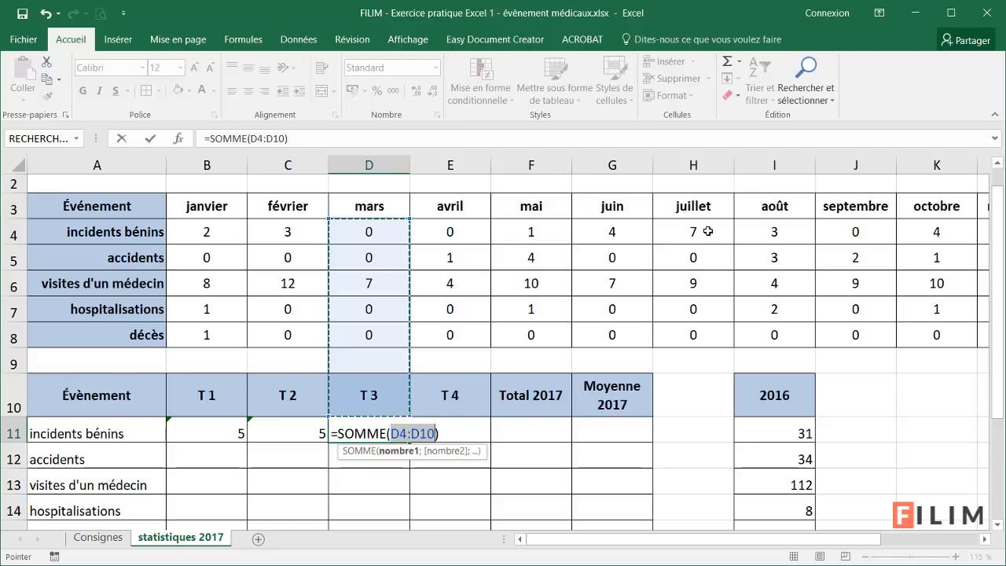
drag(692, 232, 833, 245)
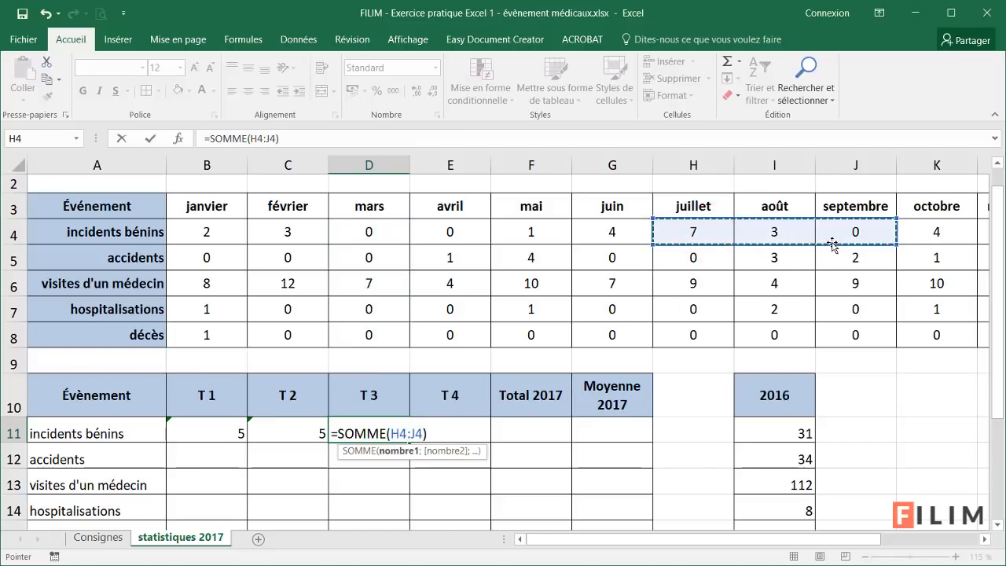
key(Return)
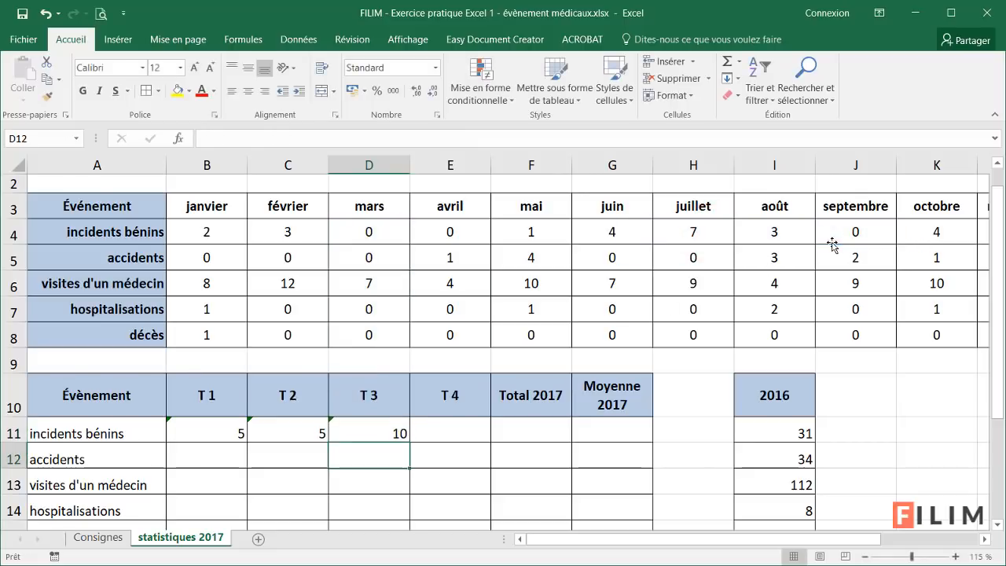
- Enter the T 4 total of "incidents bénins" in E11 as the sum of October to December, =SOMME(K4:M4)
click(447, 437)
key(alt+equal)
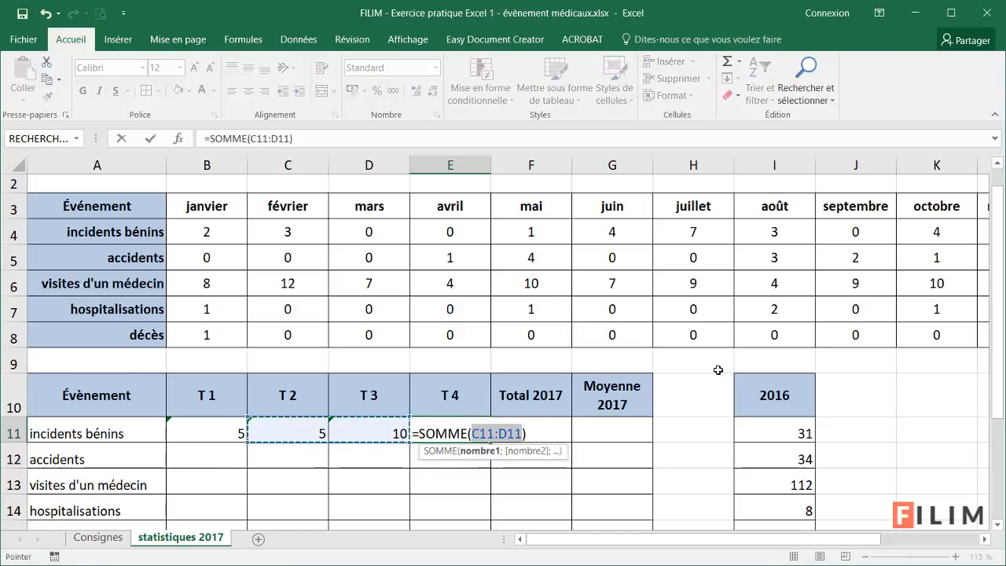
click(935, 228)
drag(975, 223, 868, 227)
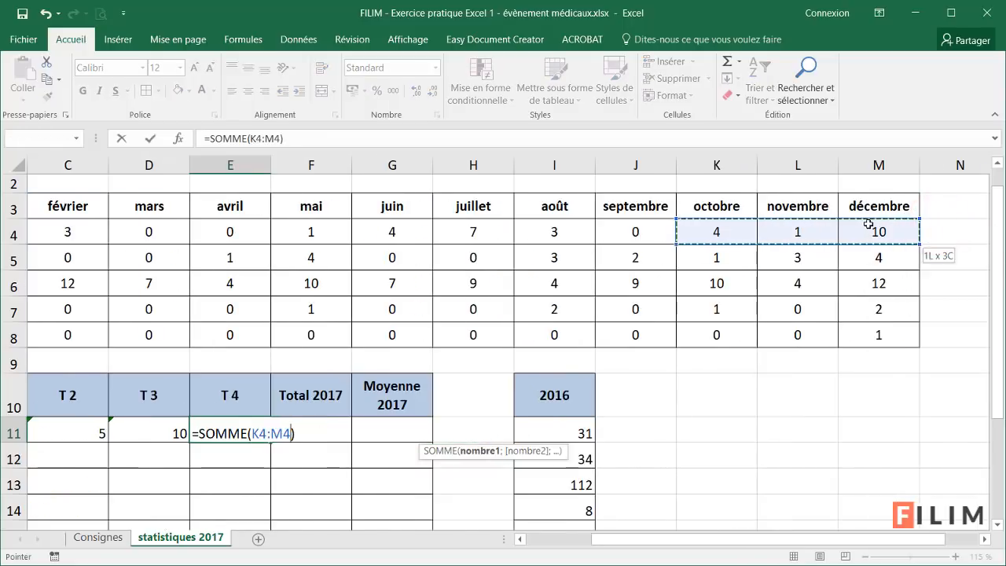
key(Return)
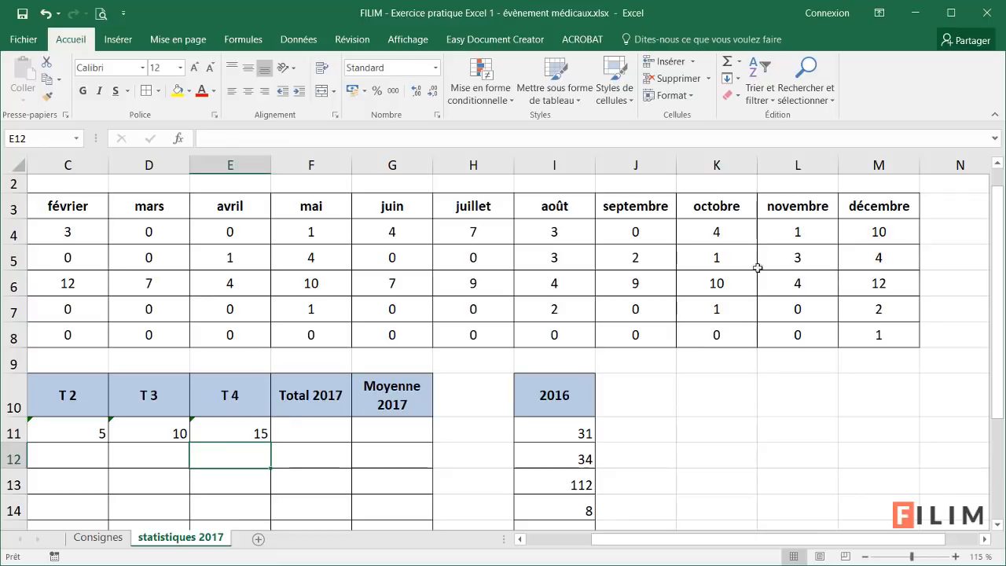
- Enter the 2017 total of "incidents bénins" in F11 as the sum of the four quarters, =SOMME(B11:E11)
drag(670, 544, 668, 542)
click(542, 426)
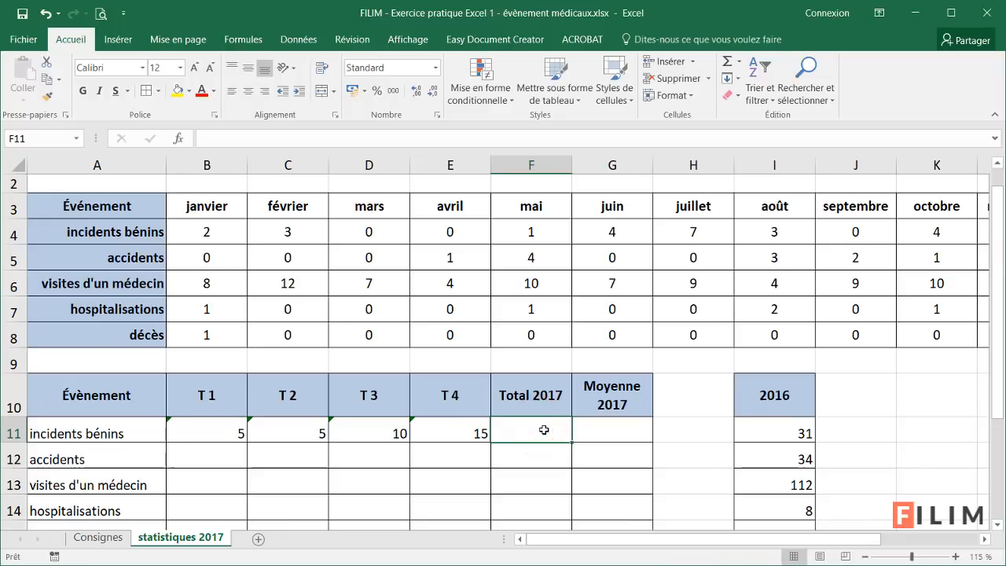
key(alt+equal)
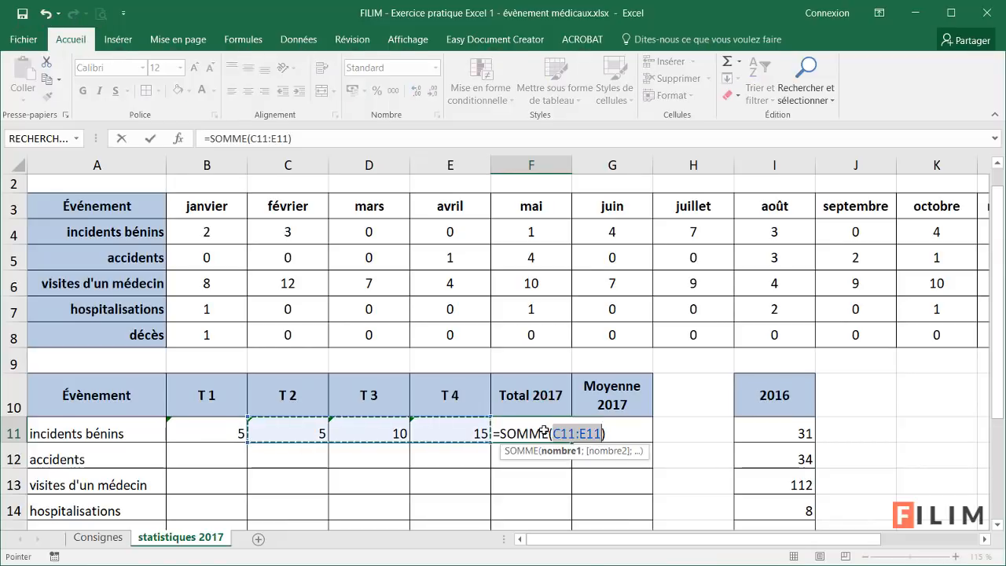
drag(197, 431, 451, 435)
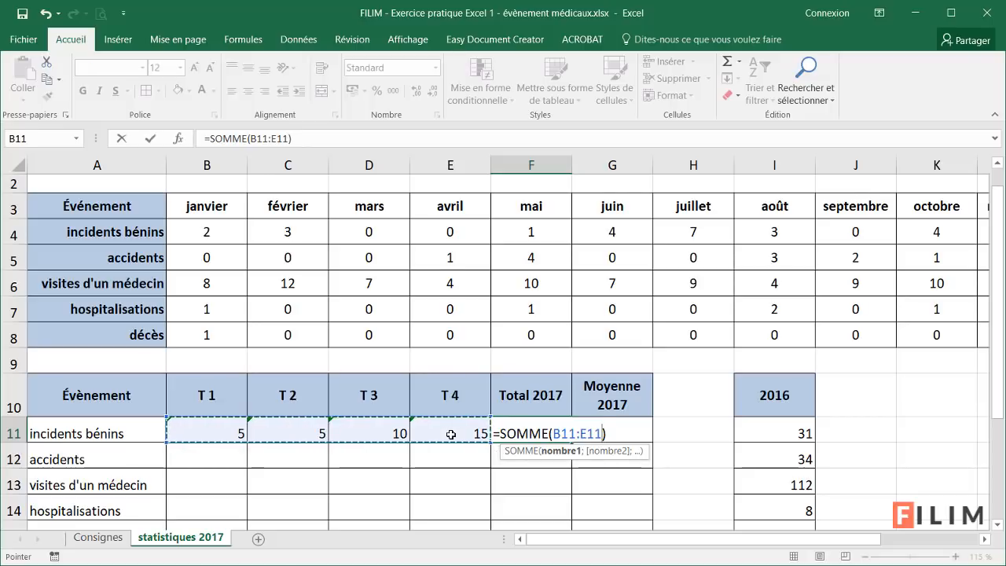
key(Return)
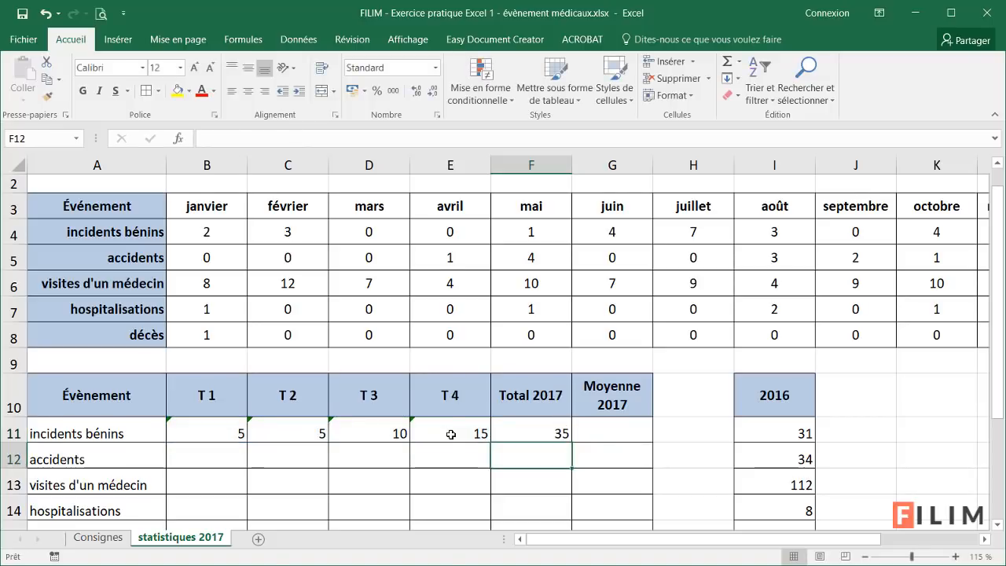
- Enter the 2017 monthly average of "incidents bénins" in G11 with =MOYENNE(B4:M4)
click(622, 433)
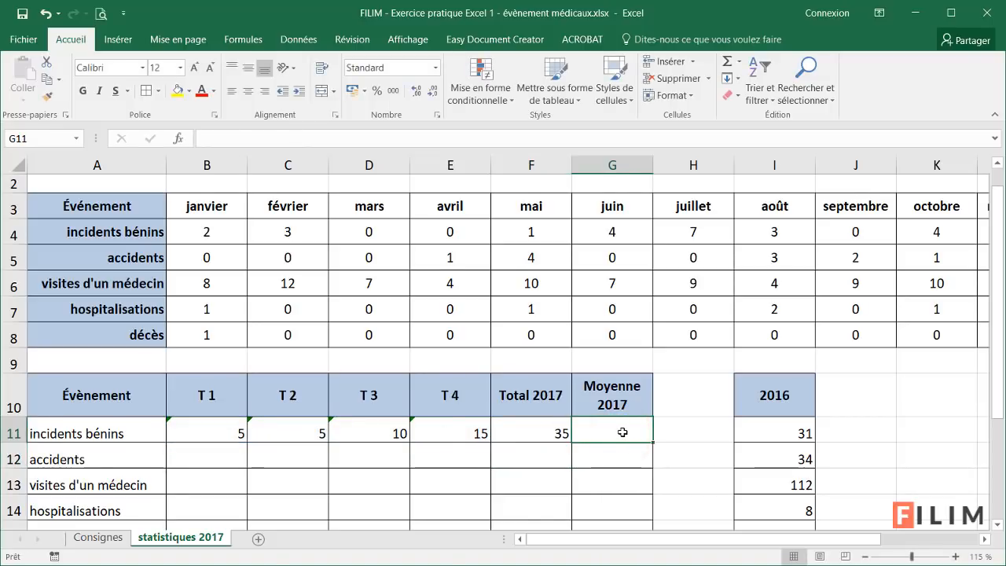
click(739, 66)
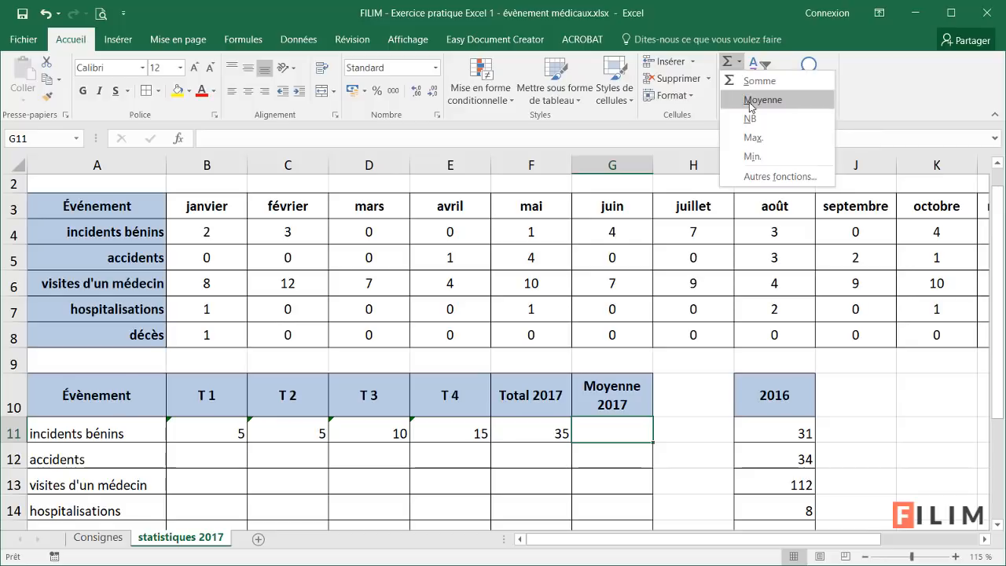
click(750, 100)
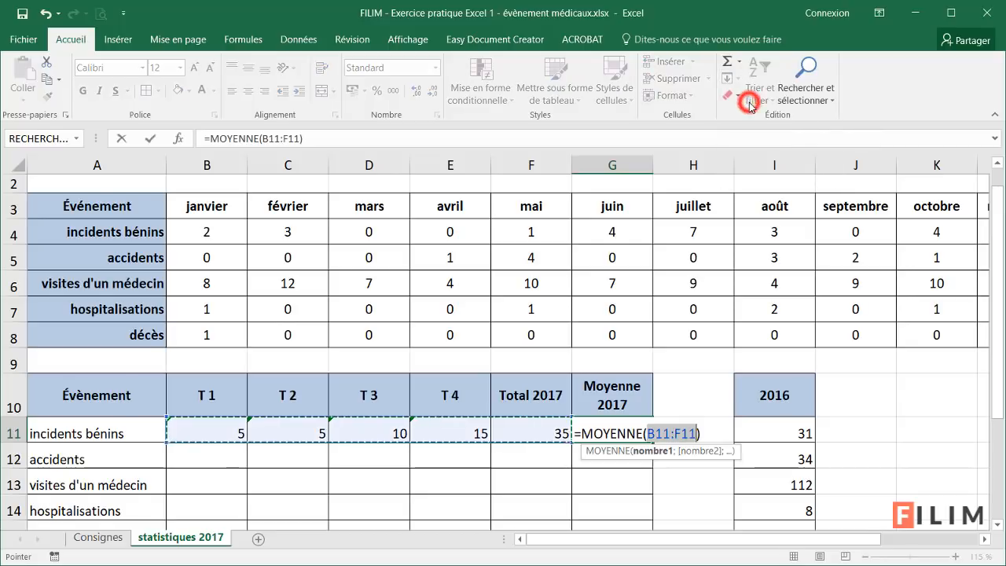
click(196, 231)
drag(196, 231, 884, 232)
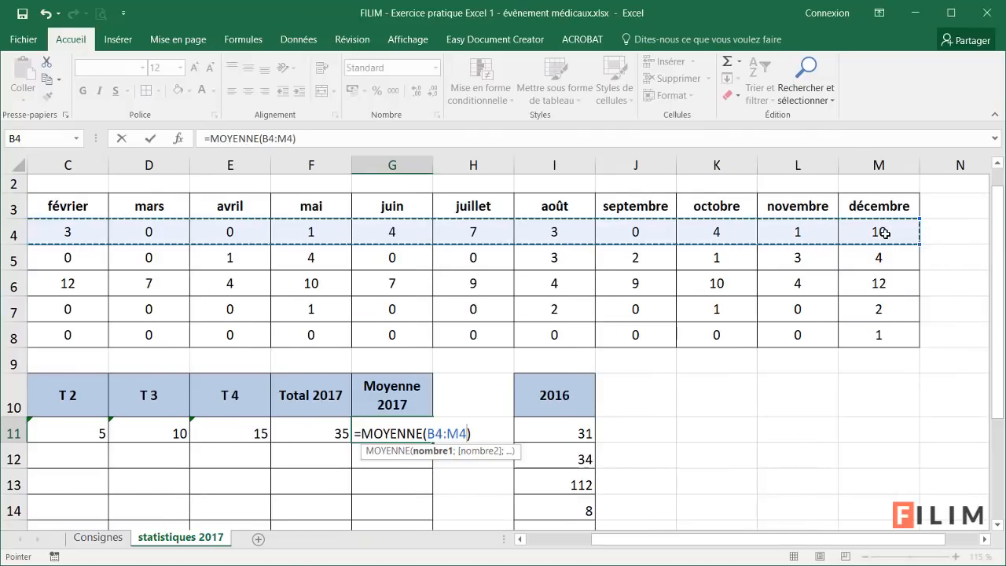
key(Return)
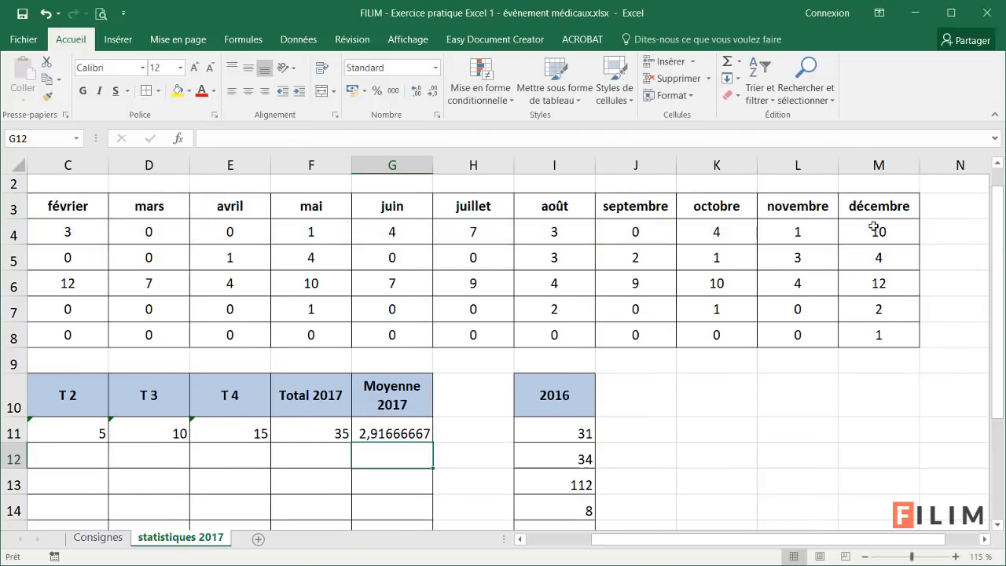
drag(654, 540, 590, 540)
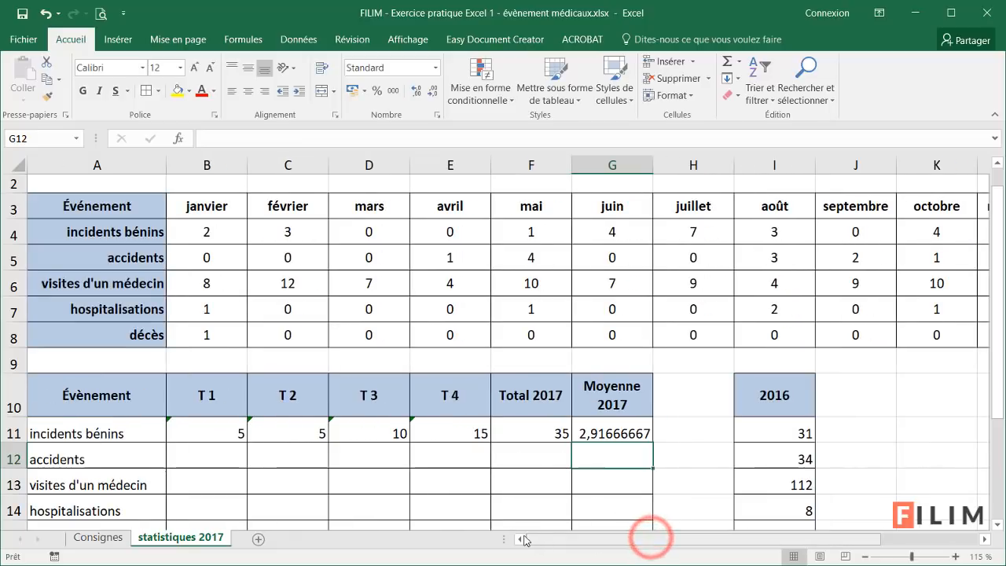
scroll(340, 458, down, 1)
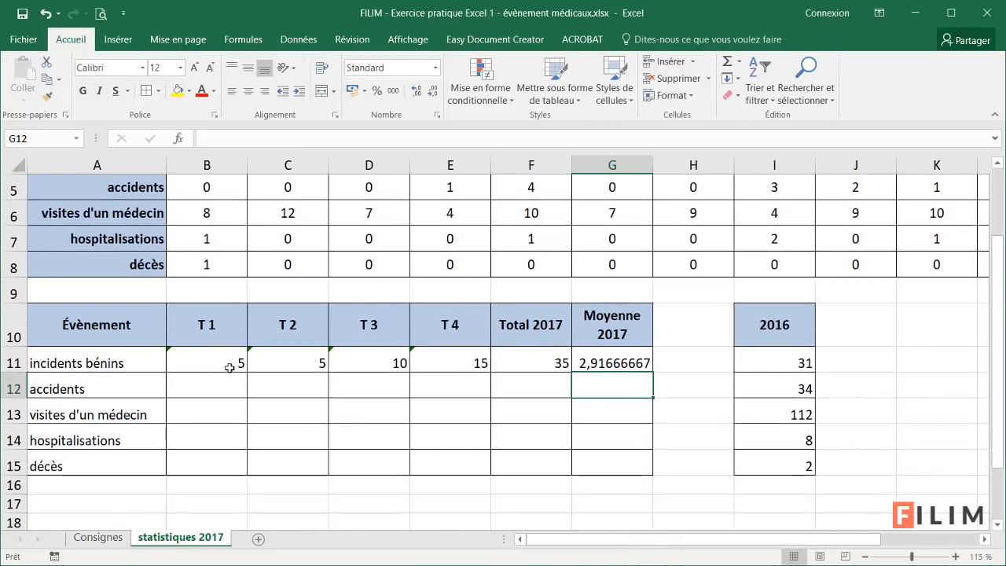
drag(214, 362, 601, 366)
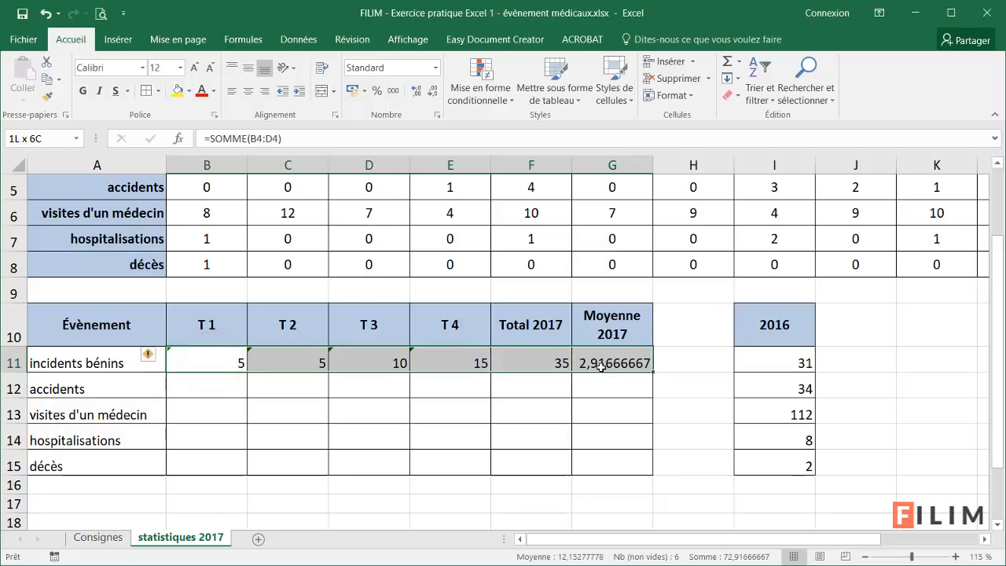
click(532, 429)
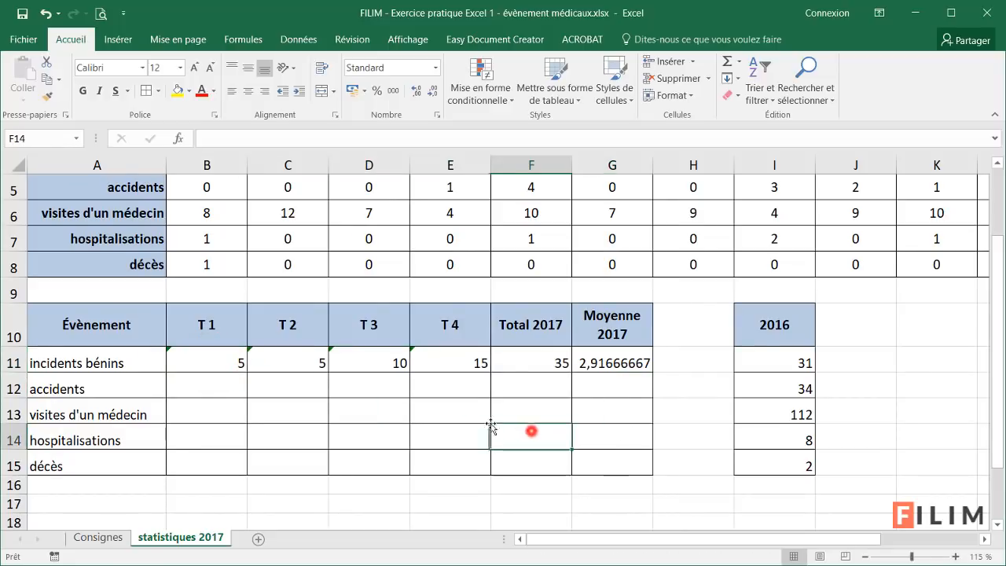
- Centre the "incidents bénins" results in B11:G11 horizontally
drag(211, 362, 607, 363)
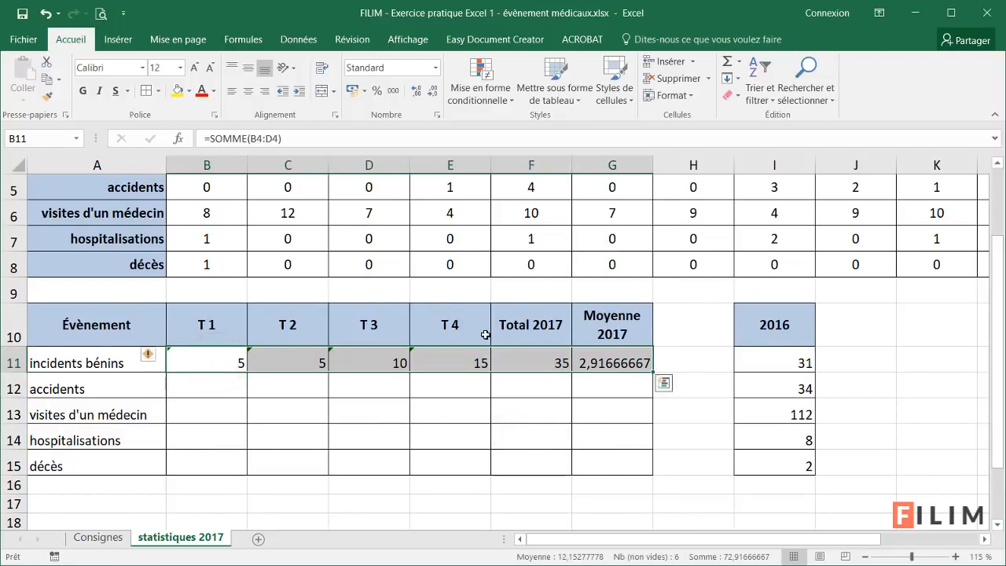
click(250, 92)
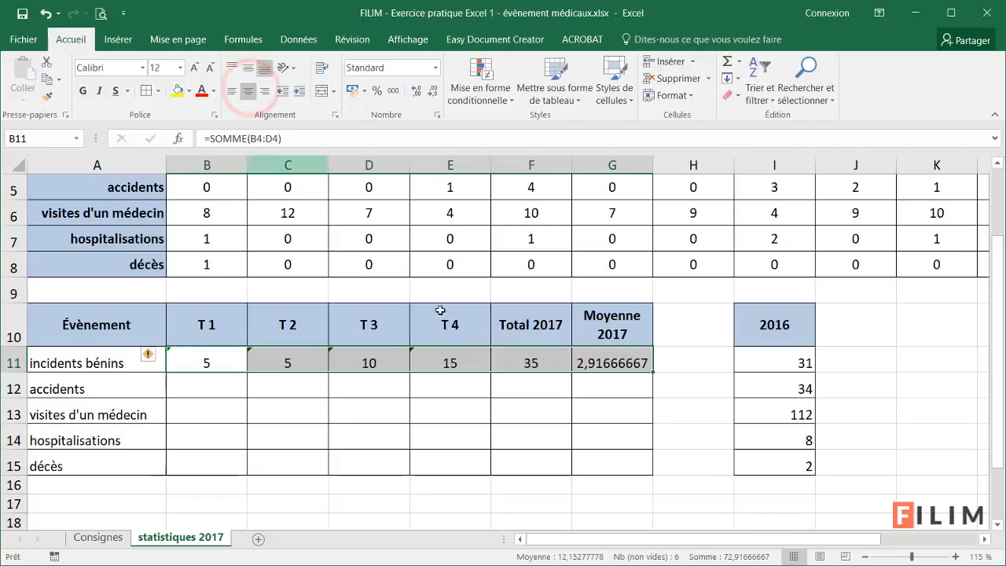
click(531, 389)
- Show the "Moyenne 2017" value in G11 with one decimal place
click(606, 361)
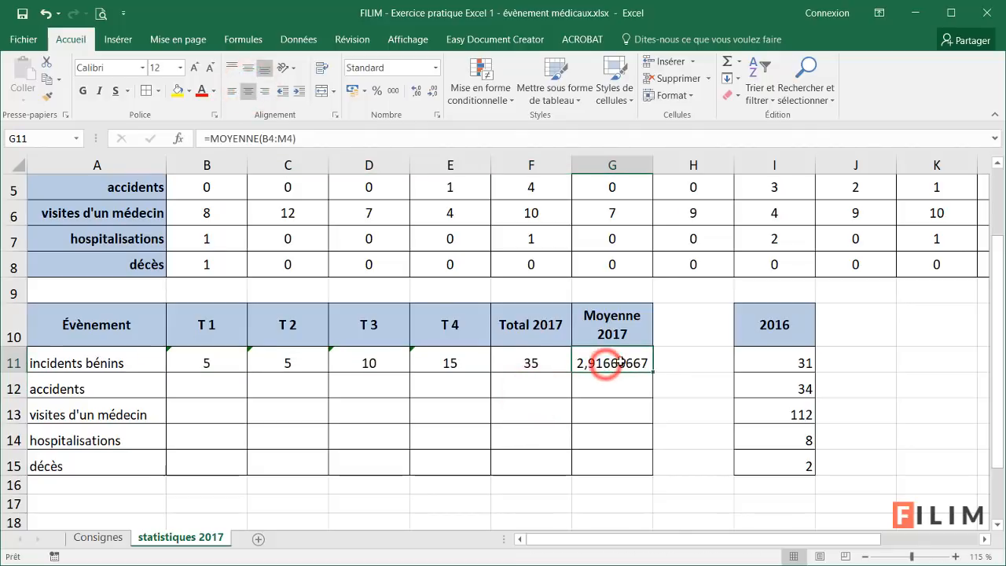
click(431, 95)
click(431, 94)
click(432, 95)
click(431, 94)
click(431, 95)
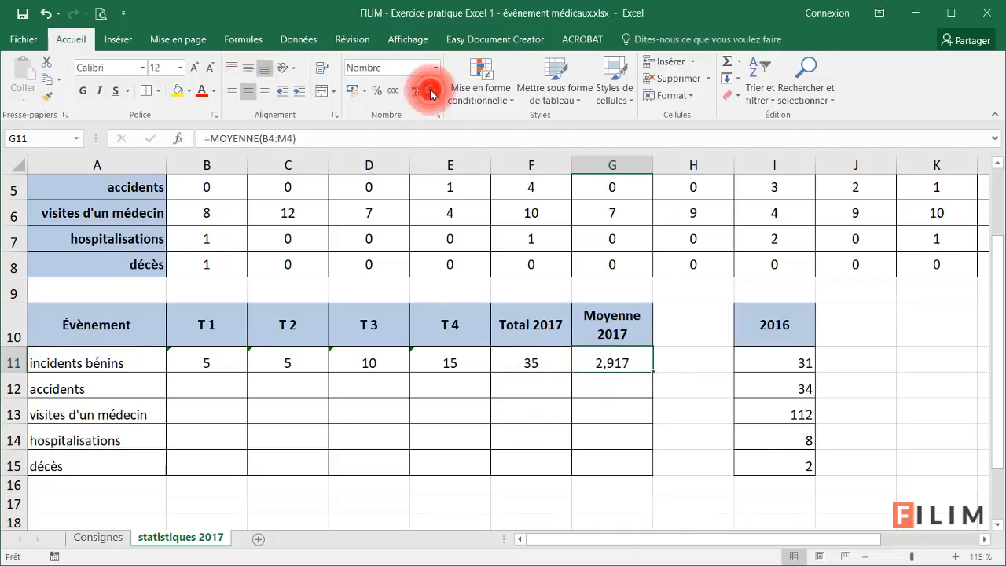
click(431, 94)
click(432, 94)
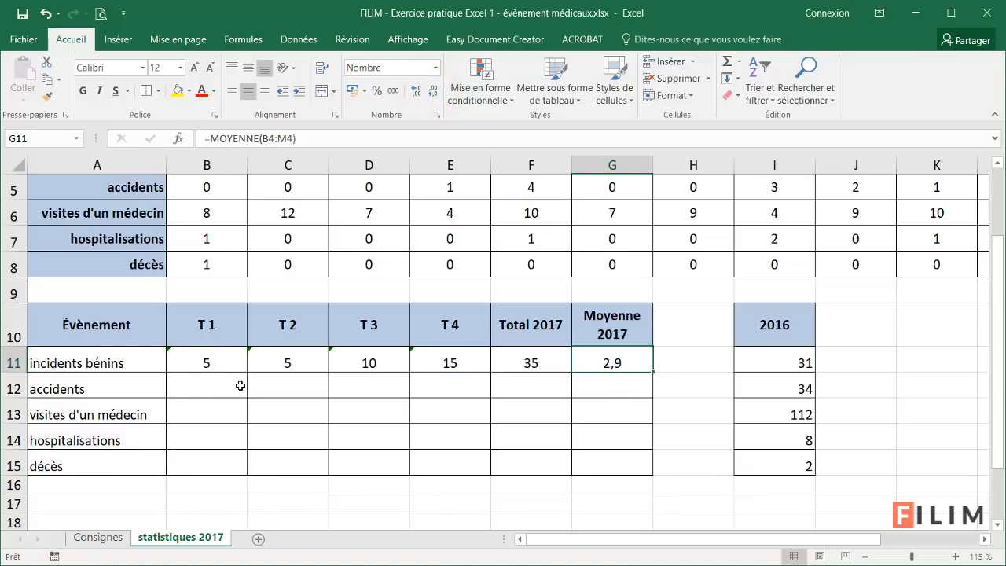
- Copy the "incidents bénins" formulas in B11:G11 down through row 15 for all event types
drag(206, 361, 630, 365)
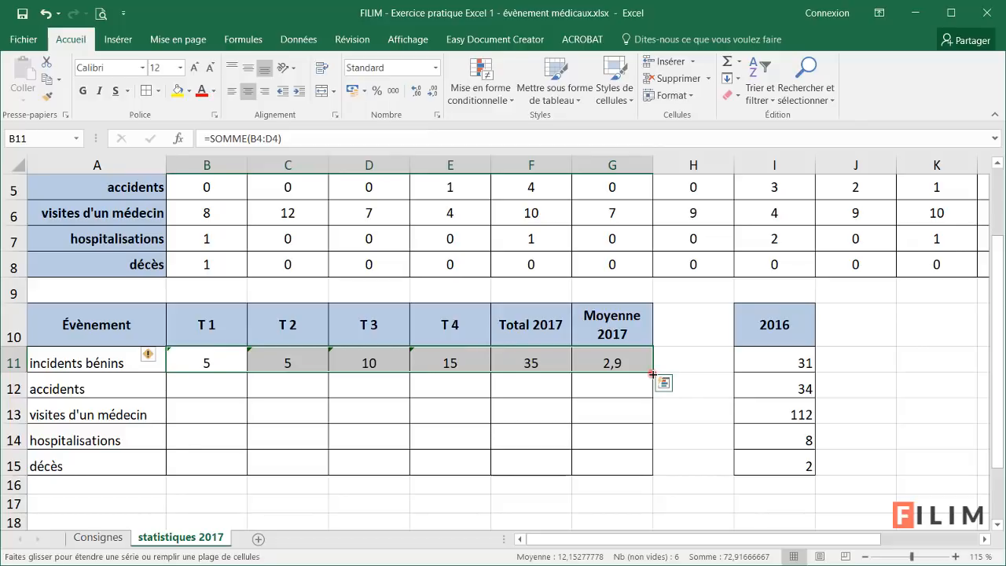
drag(652, 374, 649, 471)
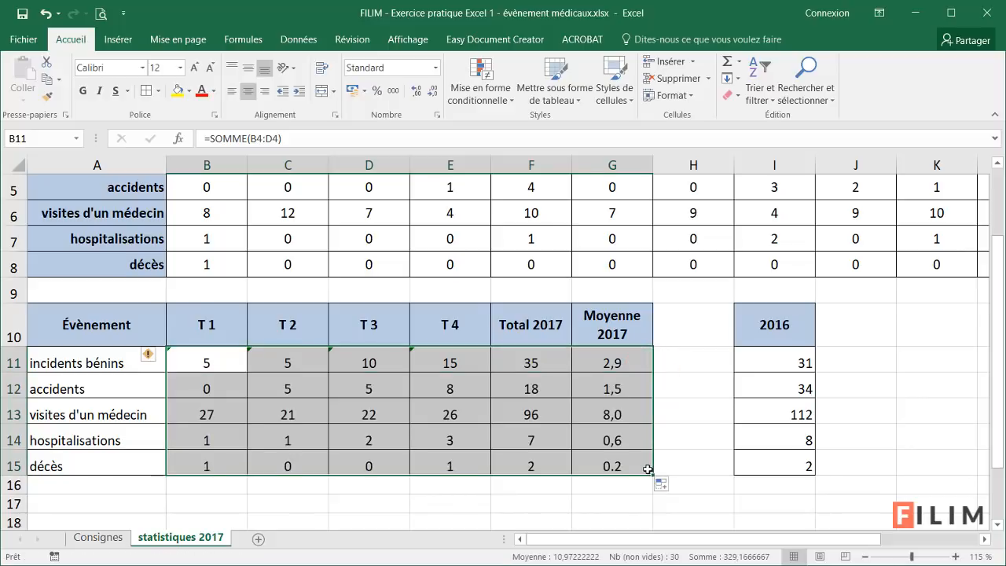
key(ctrl+z)
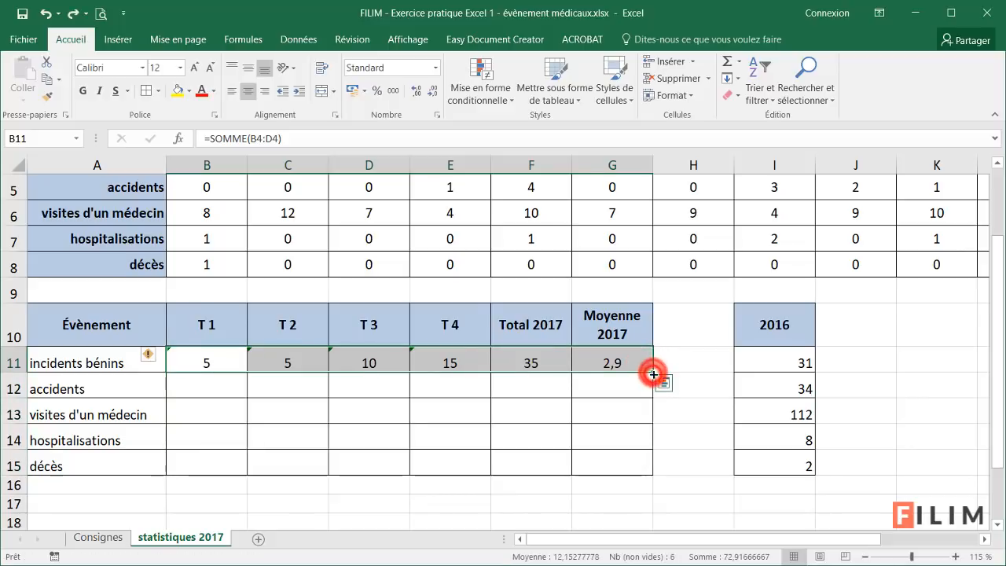
double_click(652, 373)
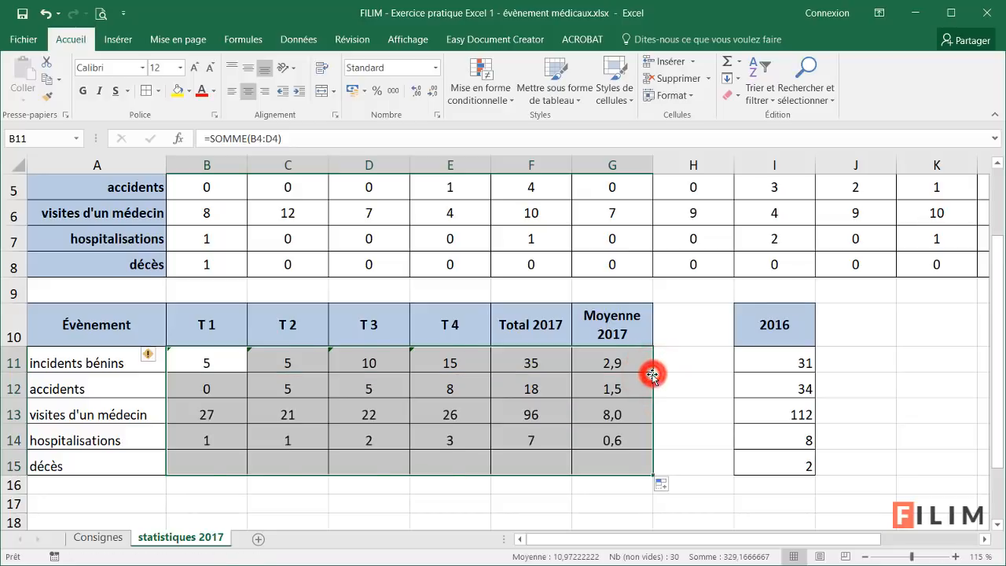
click(514, 498)
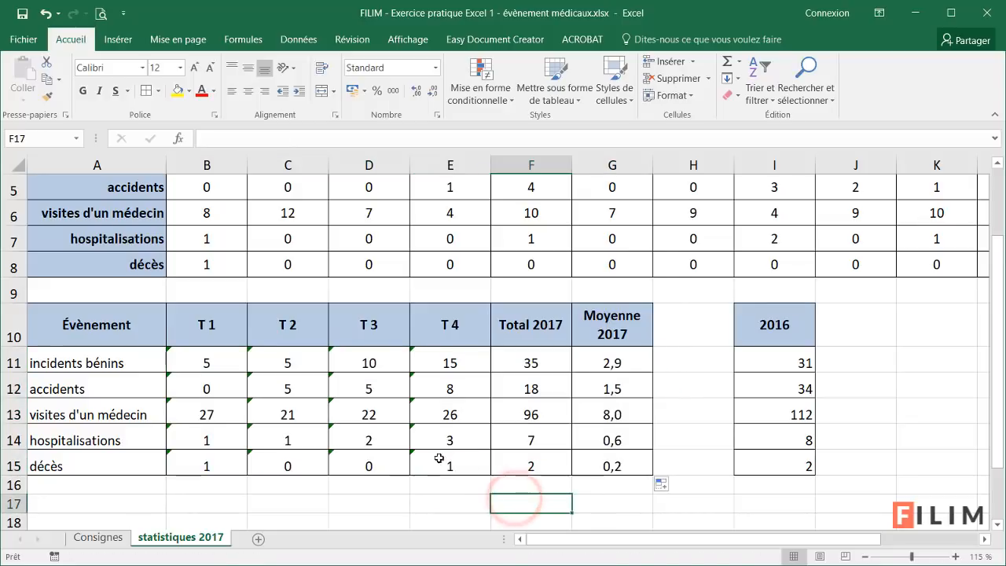
- Shade the quarterly totals in B11:E15 light grey
drag(192, 358, 449, 466)
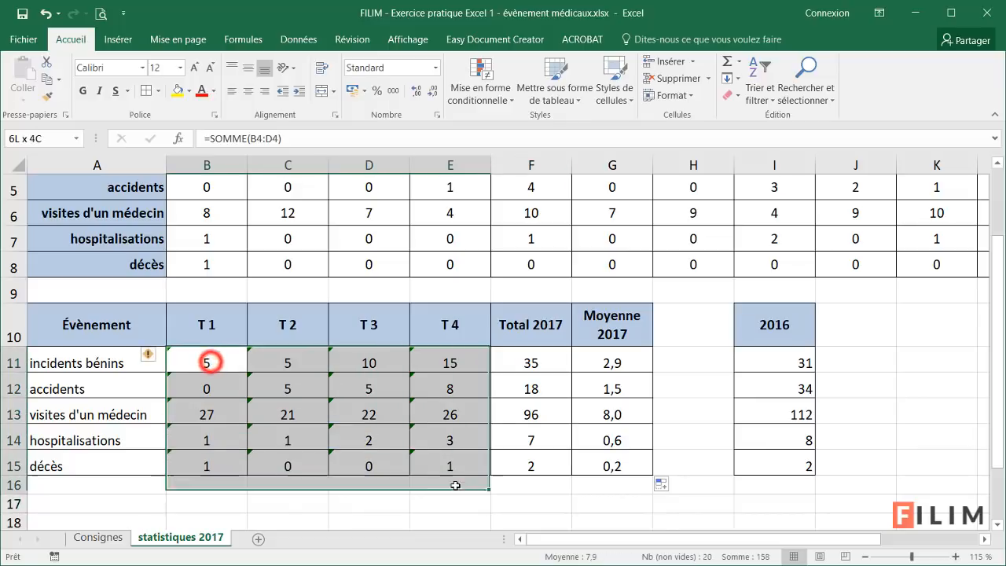
click(188, 92)
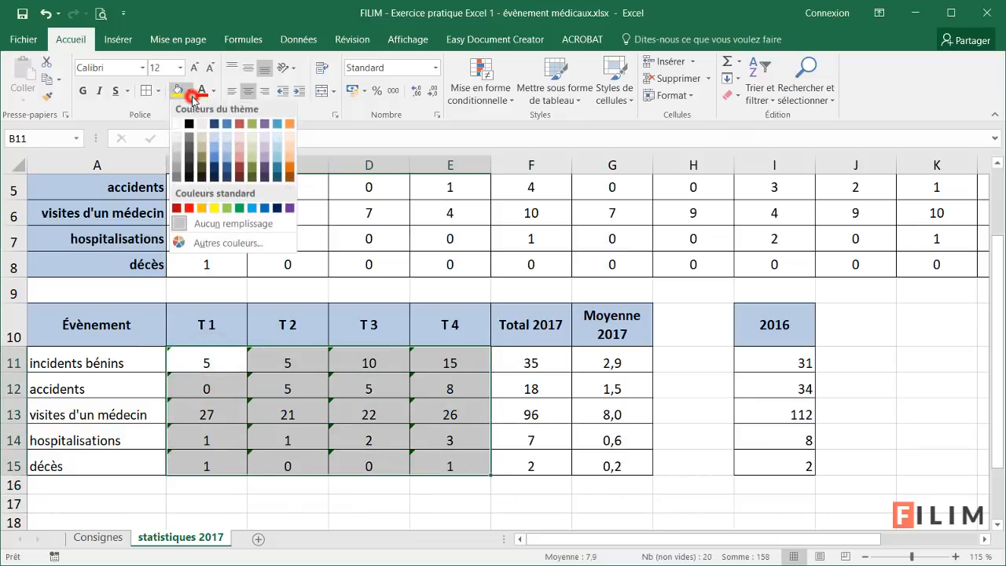
click(177, 143)
- Shade the "Total 2017" and "Moyenne 2017" values in F11:G15 a darker grey than the quarters
drag(516, 350, 607, 465)
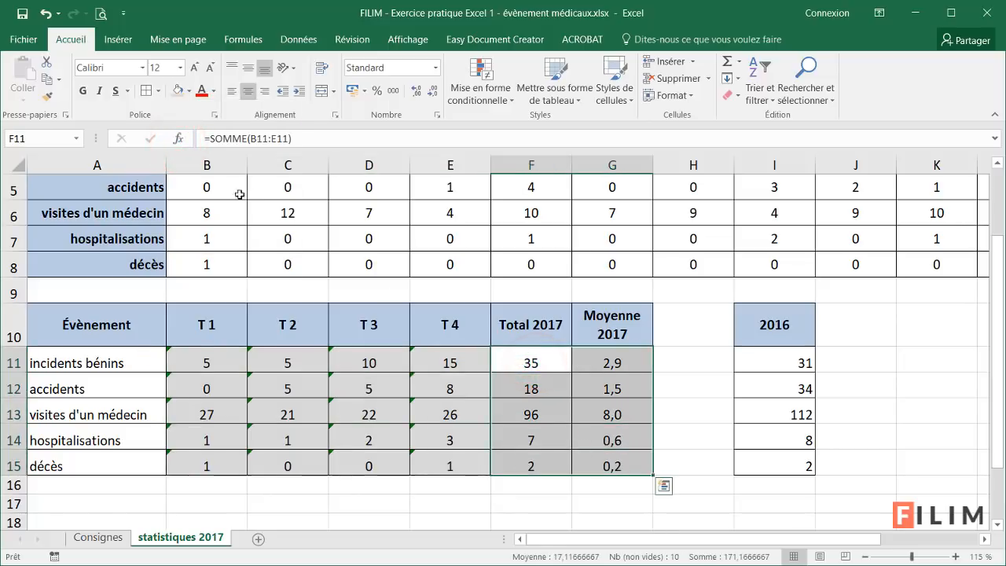
click(188, 93)
click(175, 159)
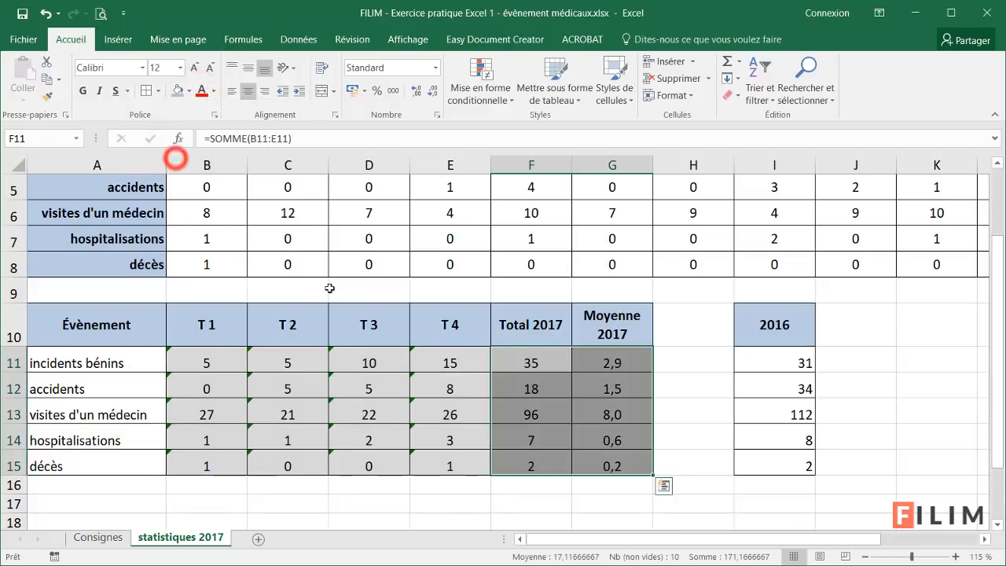
click(680, 377)
- Centre the 2016 figures in I11:I15 horizontally
drag(776, 363, 780, 459)
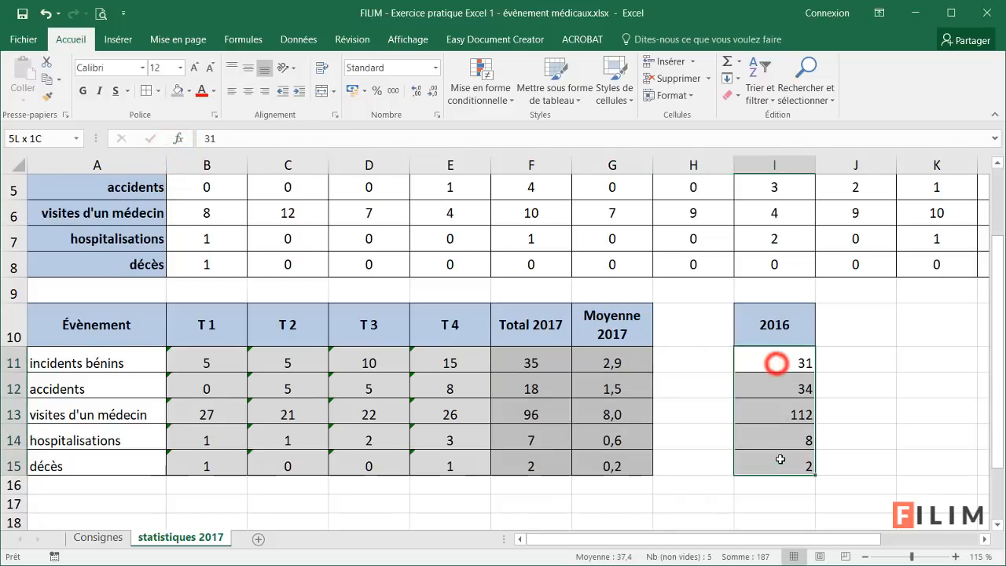
click(248, 91)
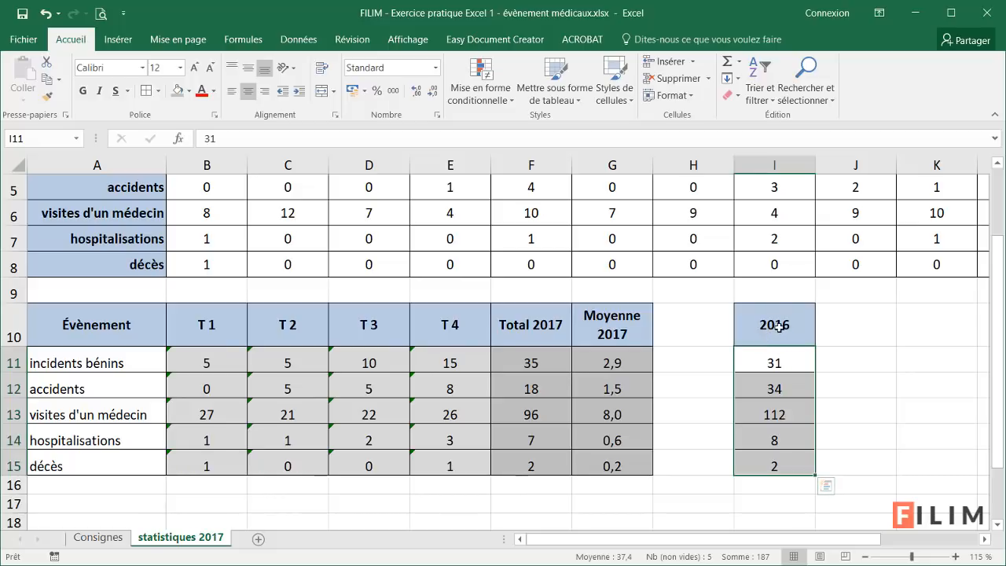
- Enter the header "évolution" in J10, beside the 2016 column
click(841, 330)
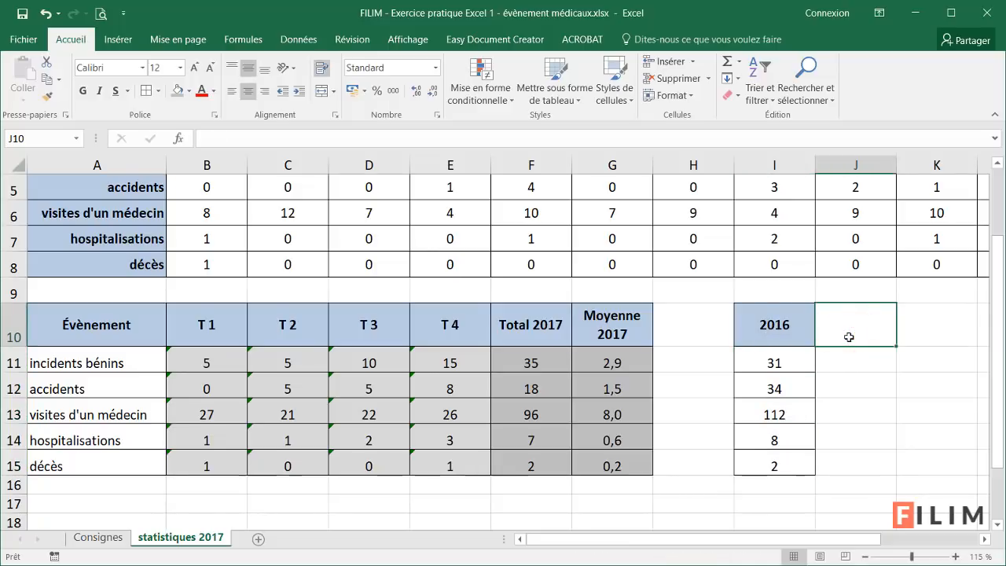
text(évolution)
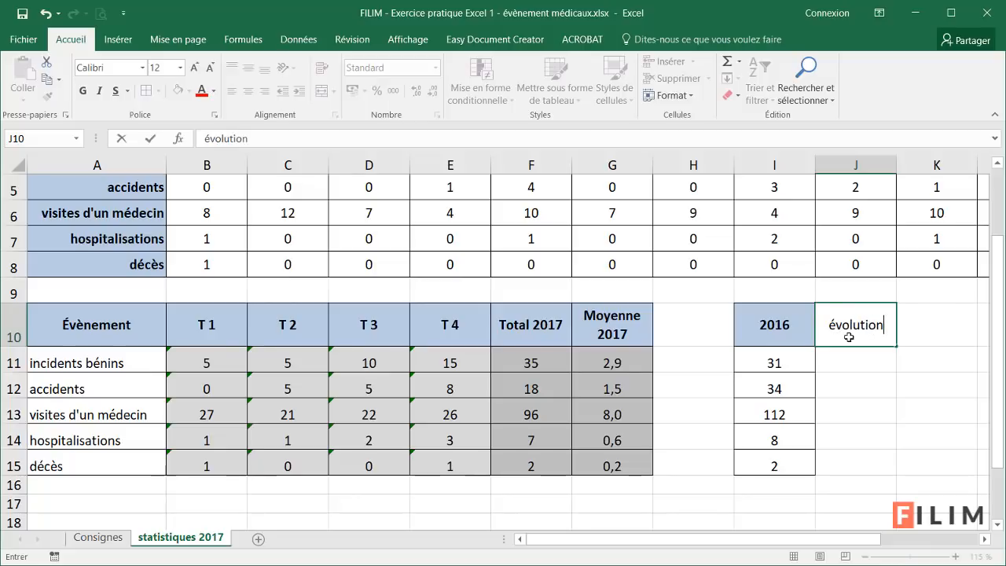
key(Return)
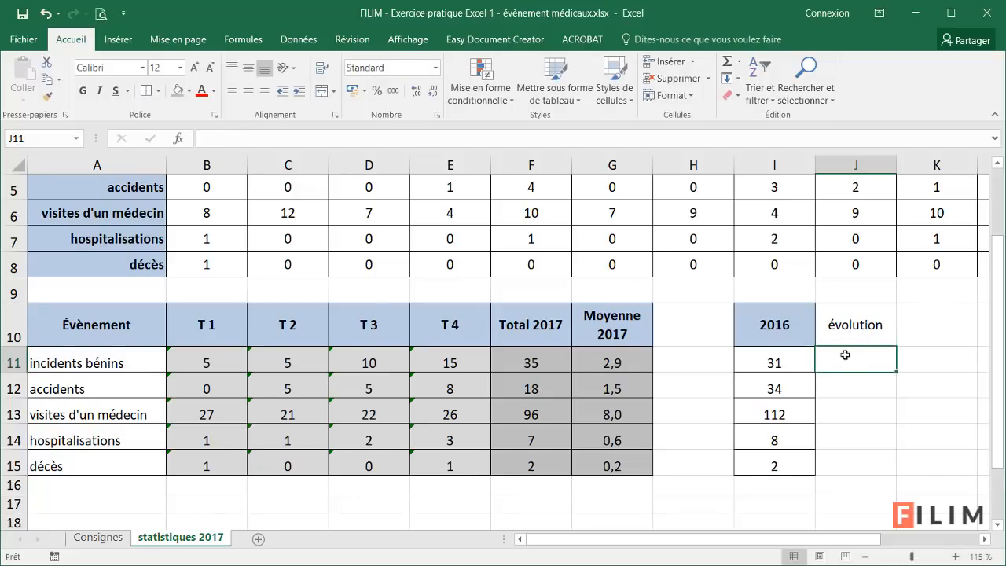
- Copy the formatting of the 2016 column (I10:I15) onto the "évolution" column, J10:J15
drag(872, 318, 888, 462)
click(860, 408)
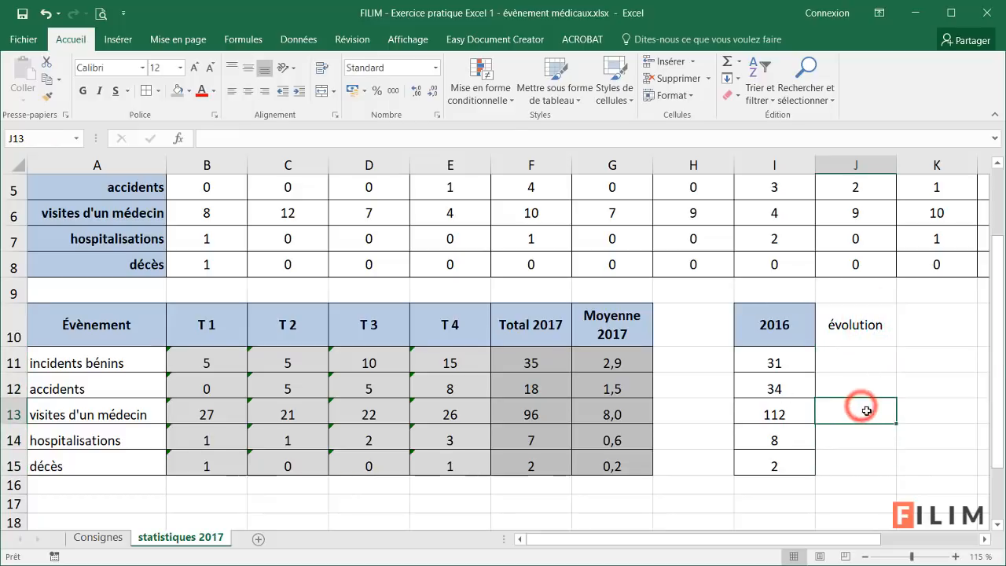
drag(761, 325, 772, 467)
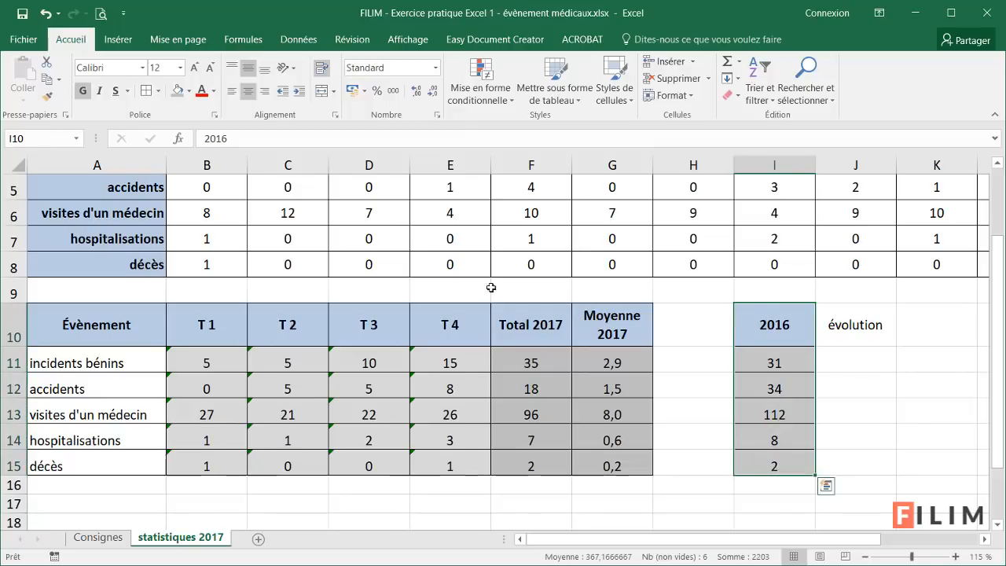
click(46, 97)
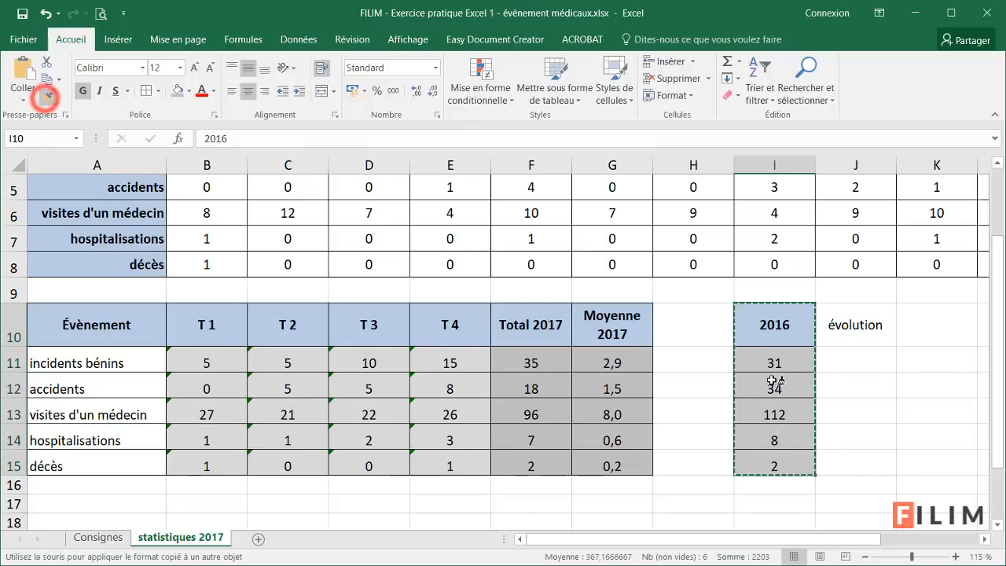
click(831, 327)
click(843, 374)
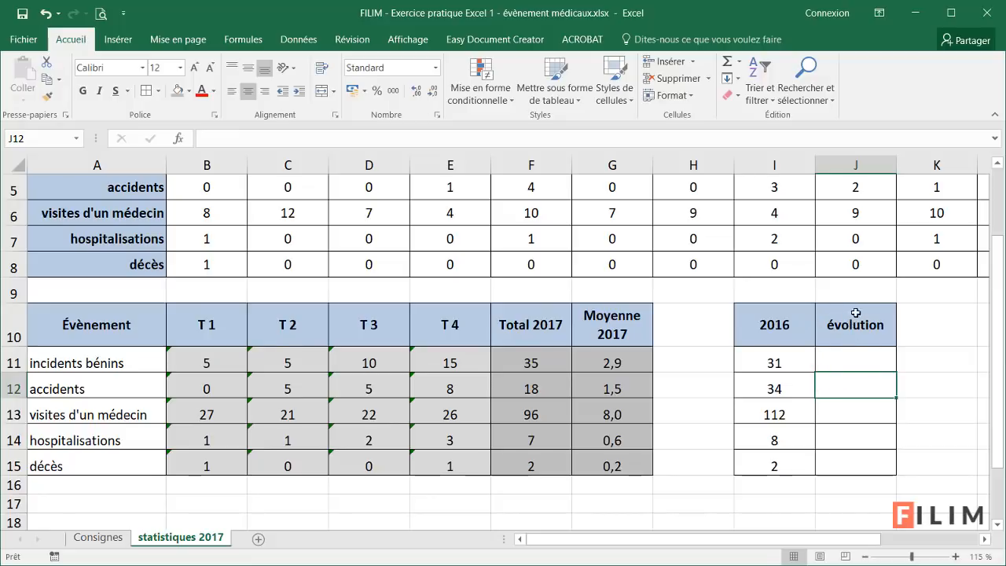
- Enter the change from 2016 to 2017 for "incidents bénins" in J11 with =(F11-I11)/I11
click(848, 360)
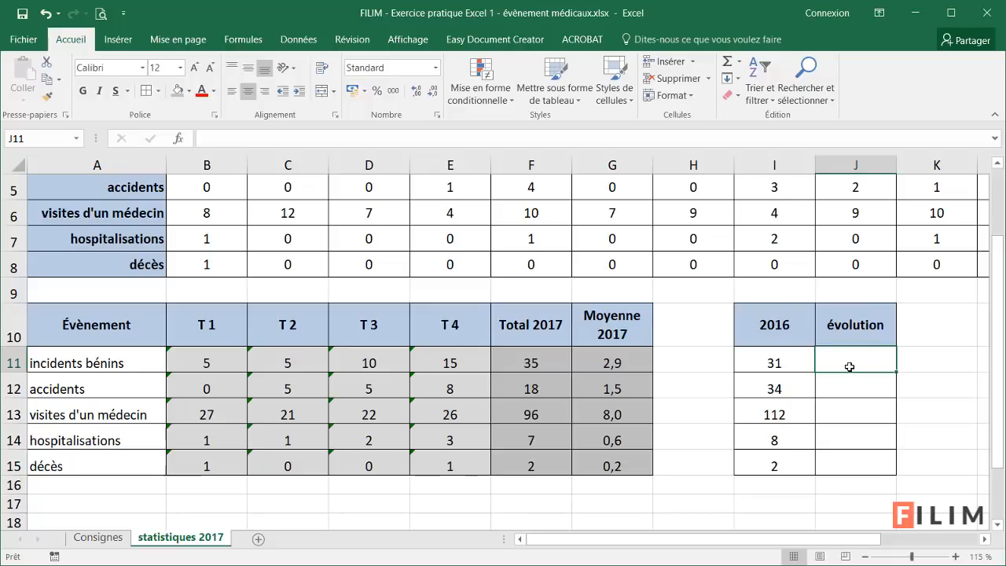
text(=)
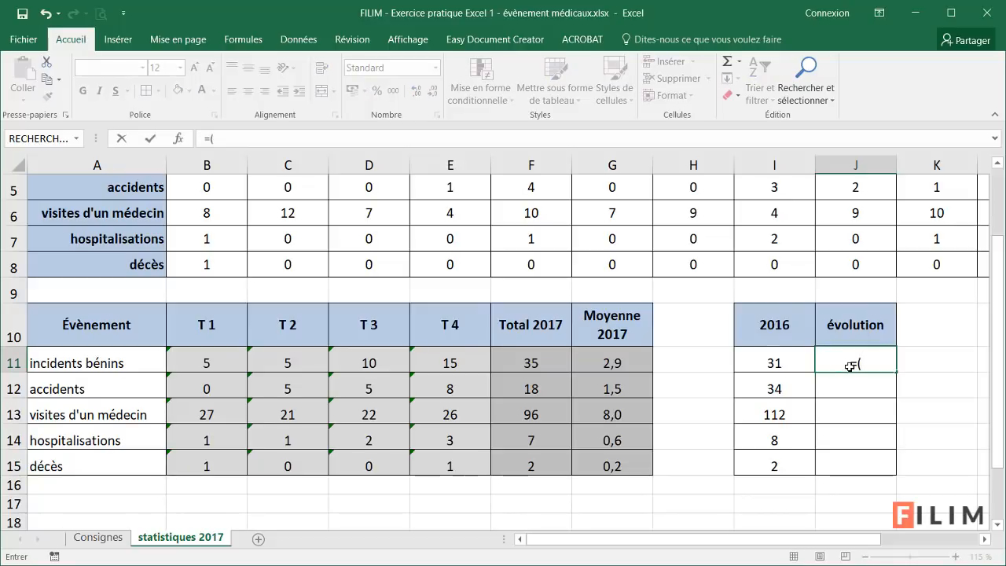
text(()
click(531, 363)
text(-)
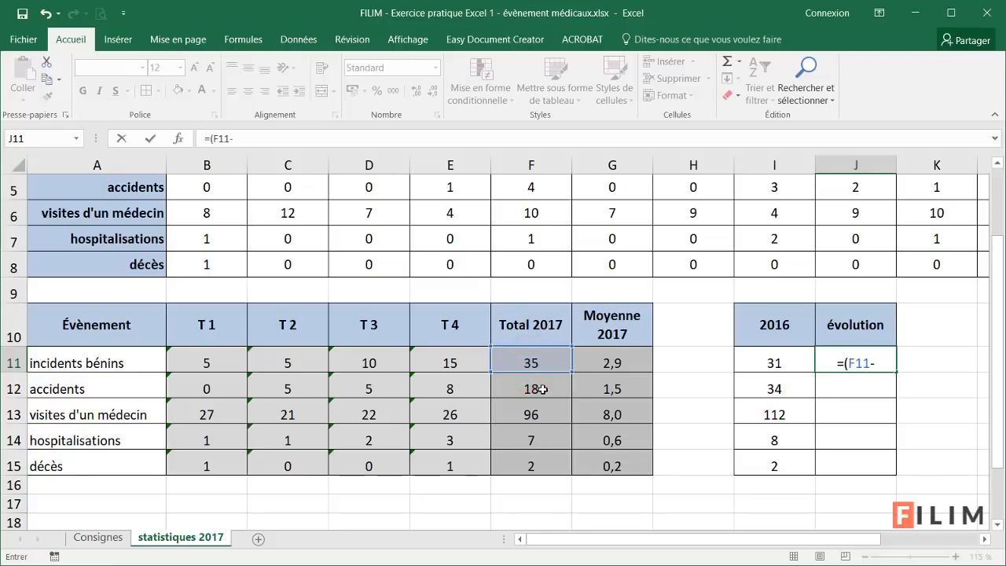
click(789, 363)
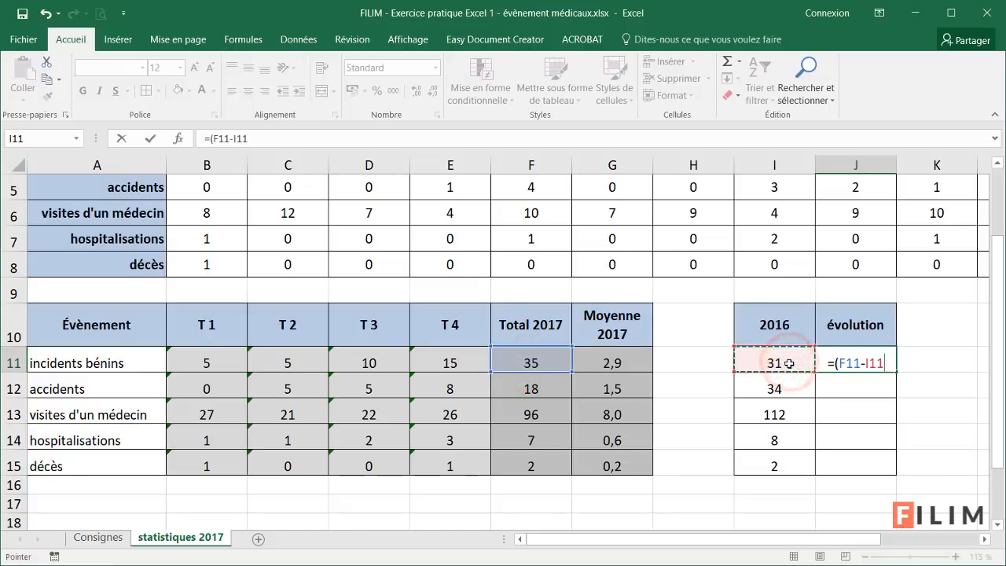
text()/)
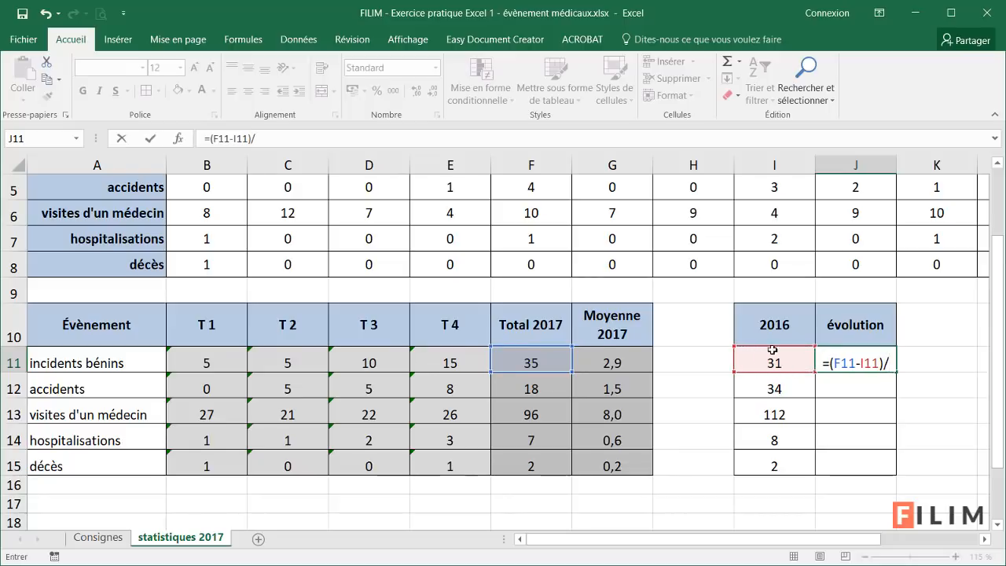
click(793, 363)
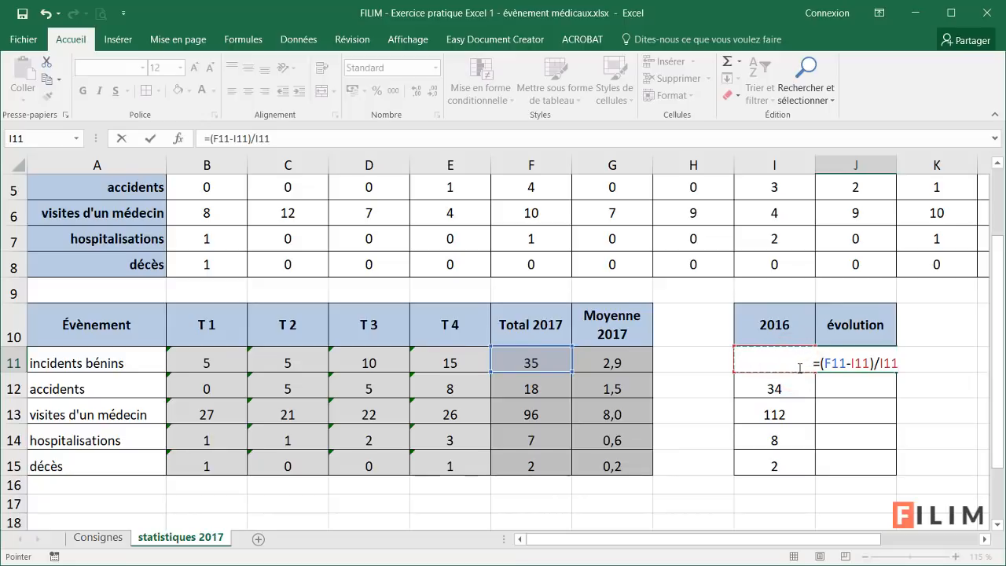
key(Return)
- Format J11 as a percentage with two decimals and copy it down to J15
click(874, 363)
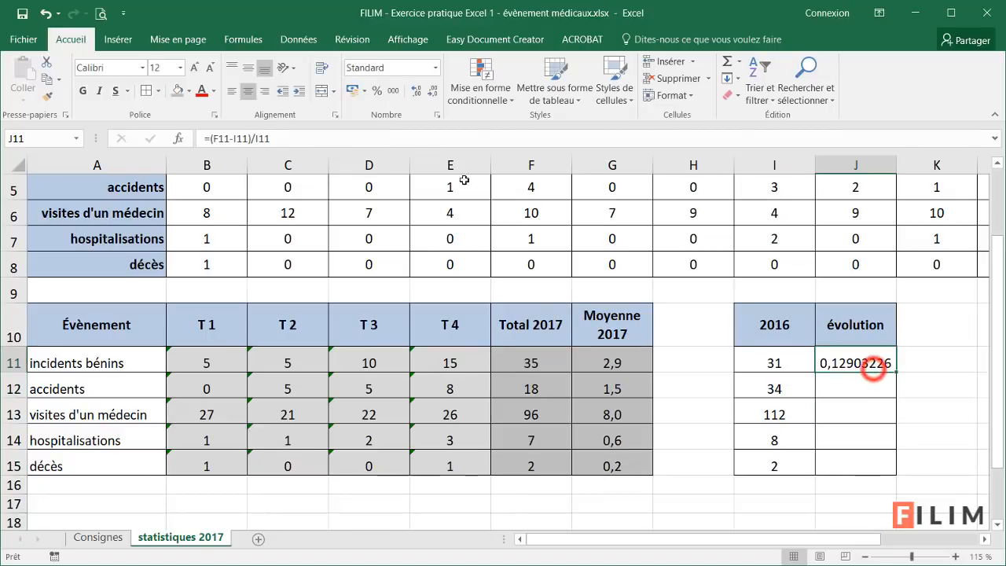
click(377, 91)
click(418, 94)
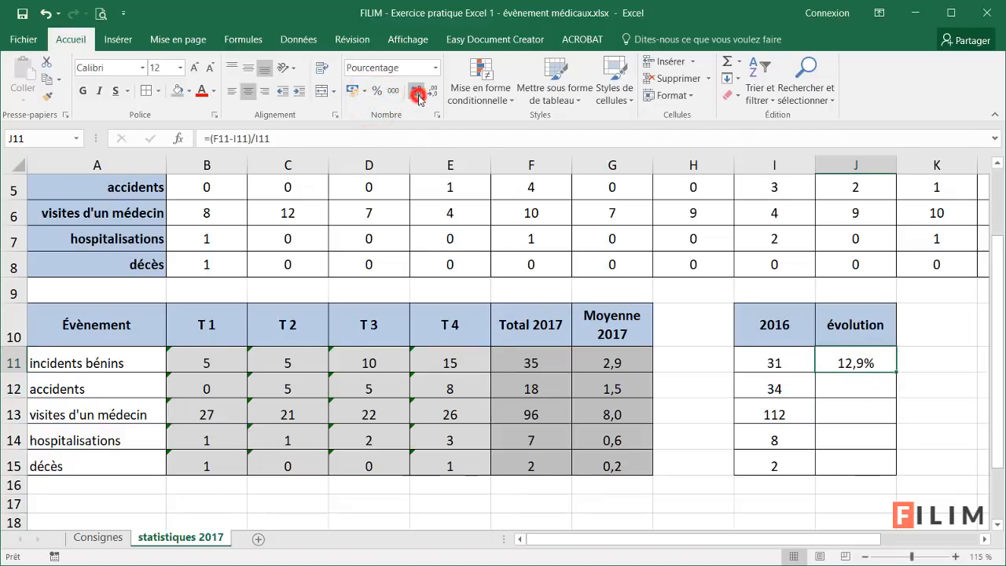
click(417, 92)
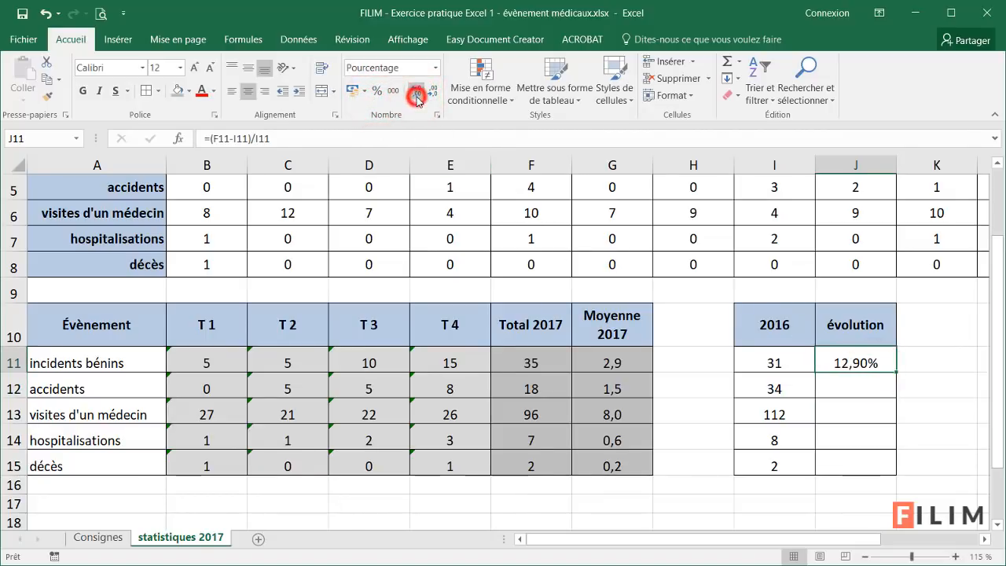
double_click(896, 372)
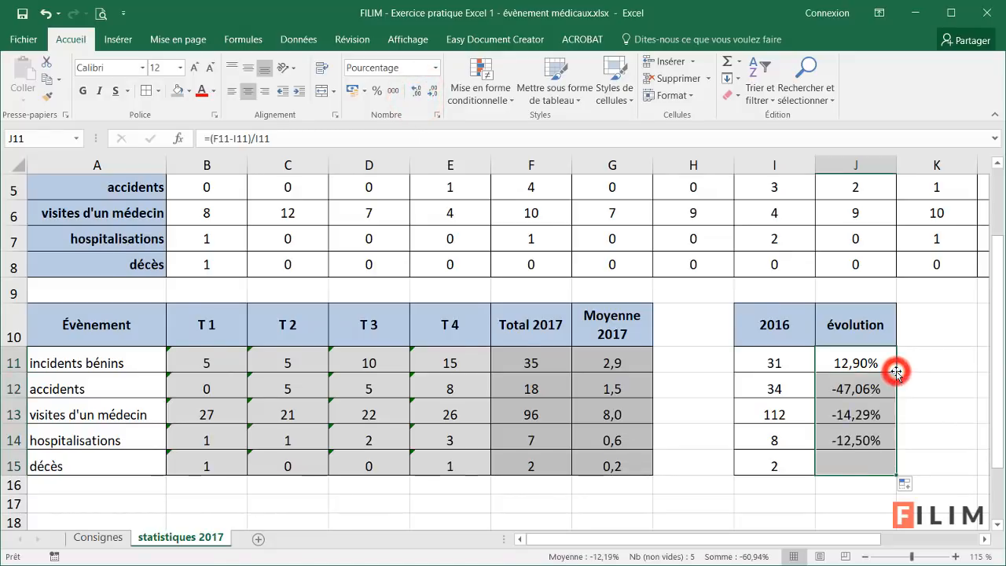
click(949, 292)
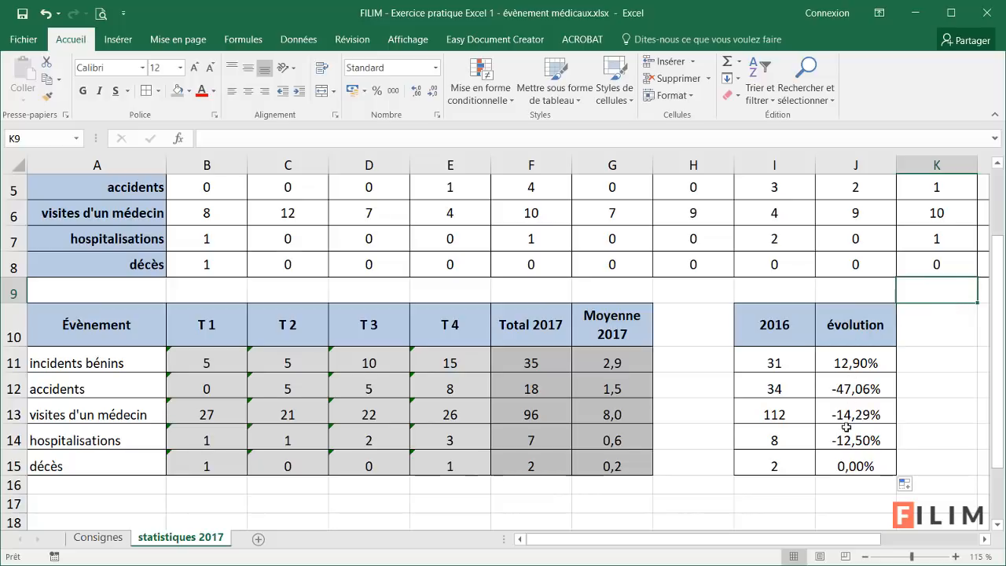
- Set up a conditional formatting rule on J11:J15 that targets cell values less than 0 (inférieure à 0)
drag(850, 356, 849, 467)
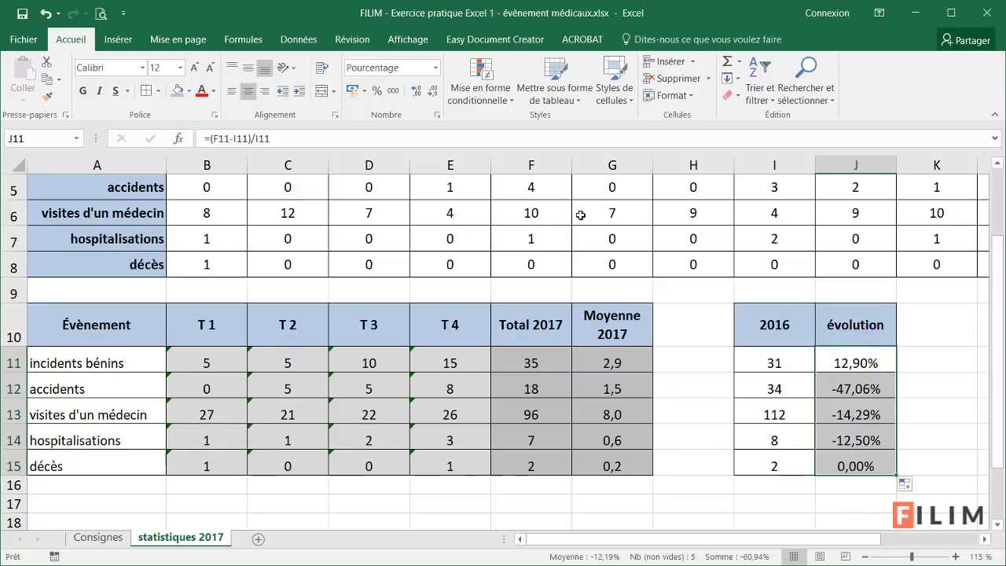
click(491, 101)
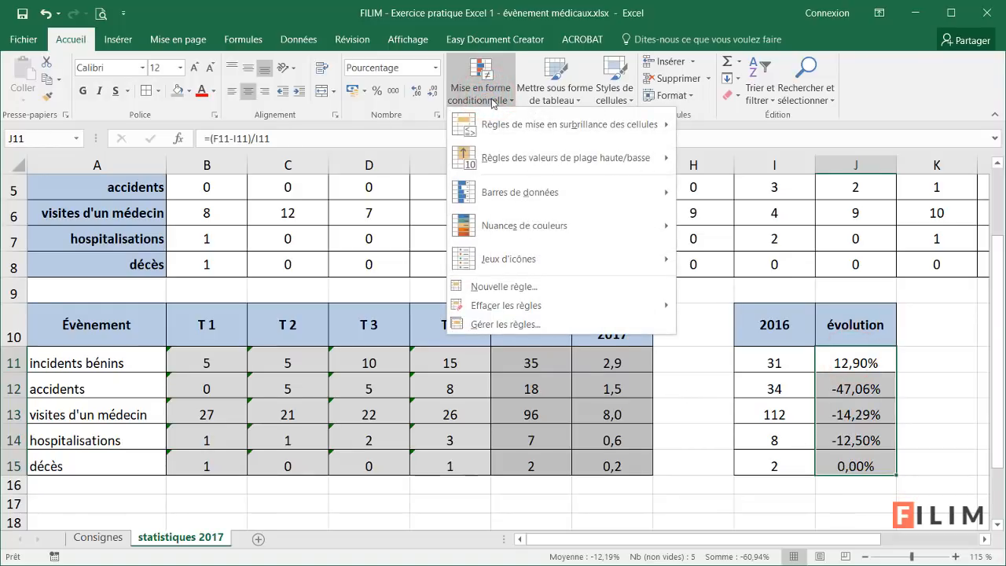
mouse_move(607, 145)
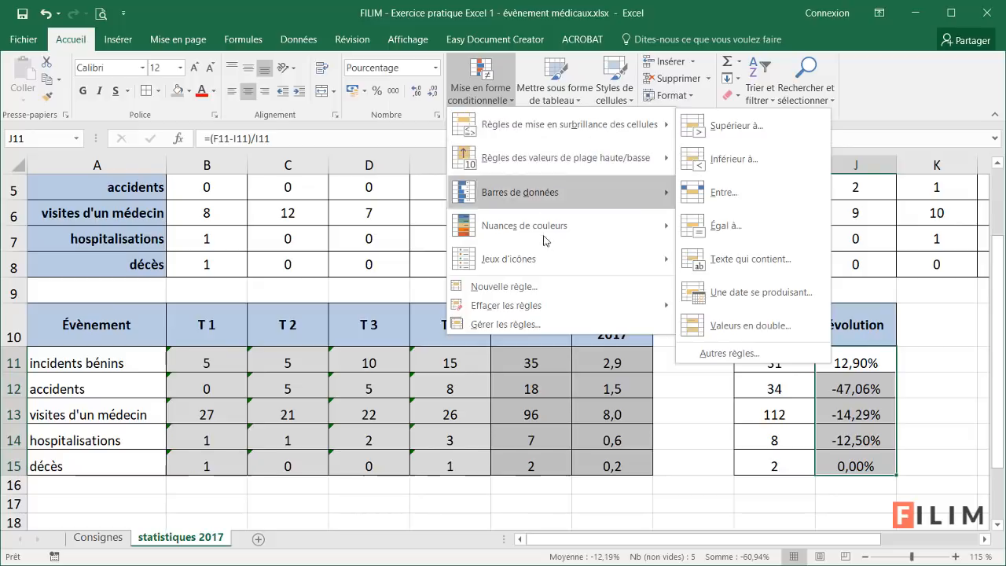
click(530, 287)
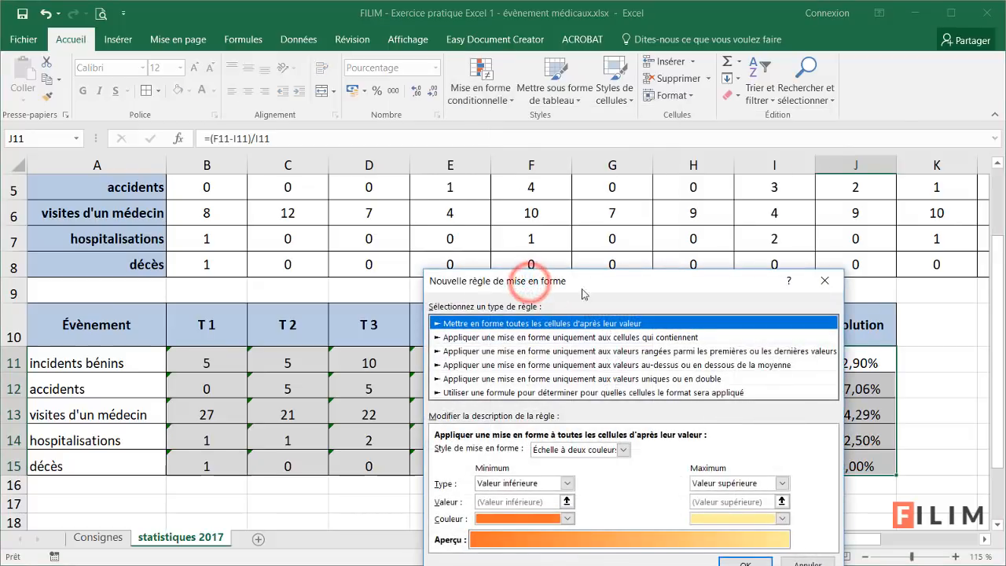
drag(587, 278, 355, 164)
click(414, 223)
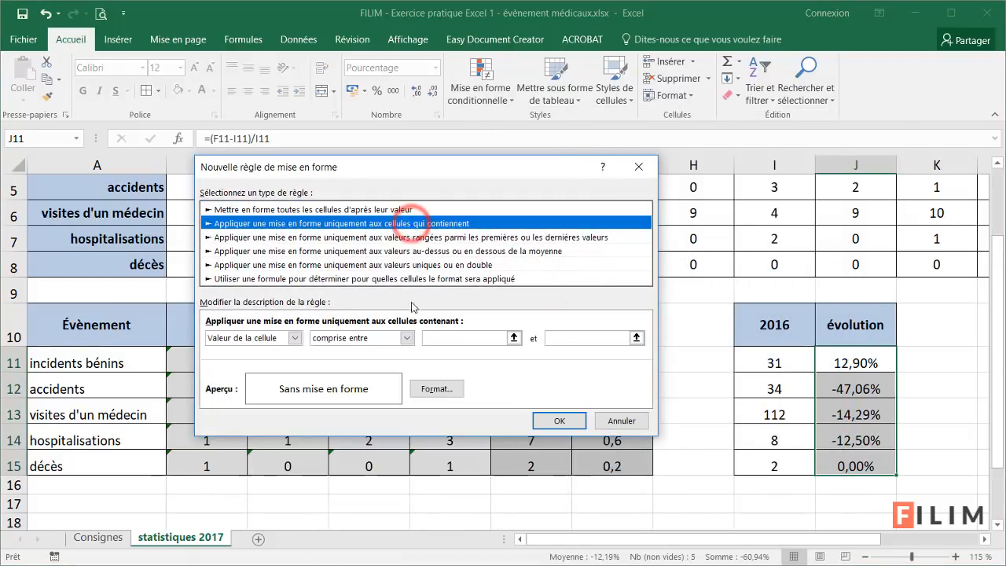
click(382, 338)
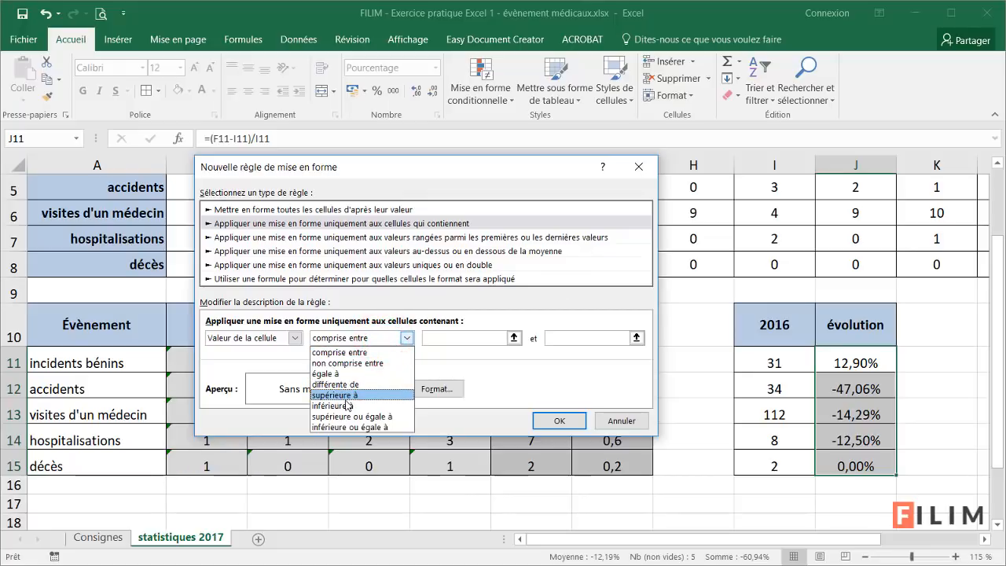
click(340, 406)
click(448, 338)
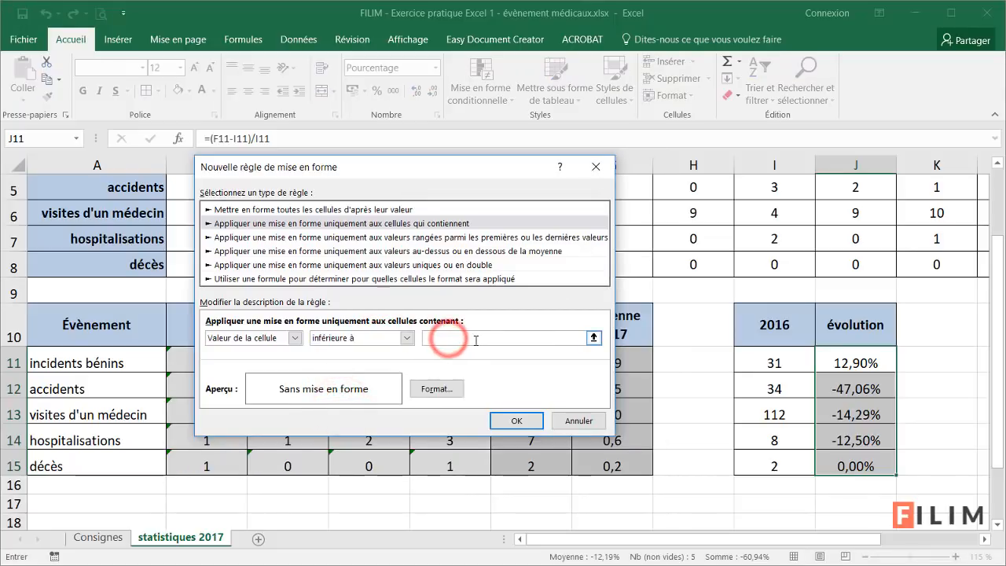
text(0)
- Give the negative-value rule a red font colour and apply it to the évolution column
click(436, 388)
click(440, 383)
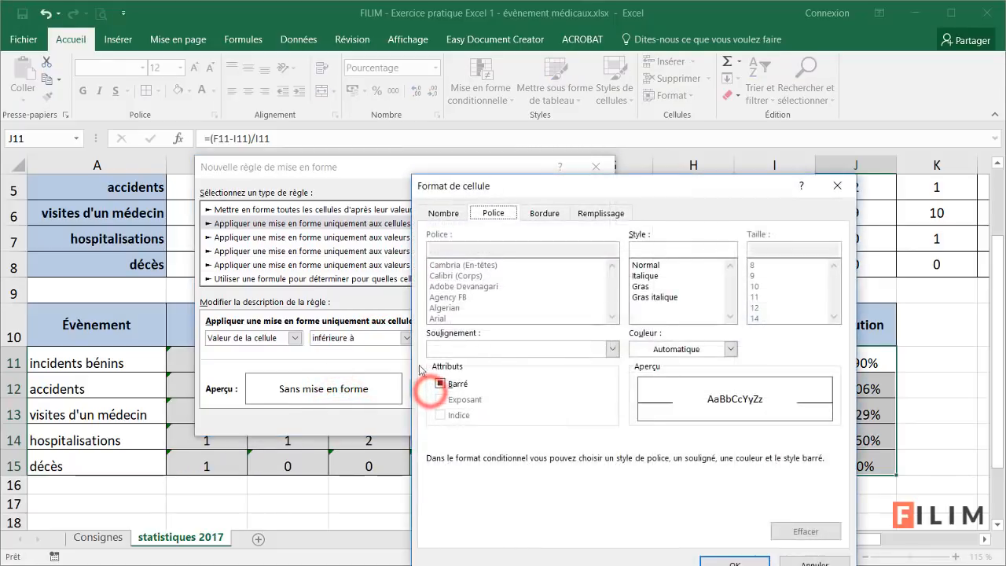
click(726, 351)
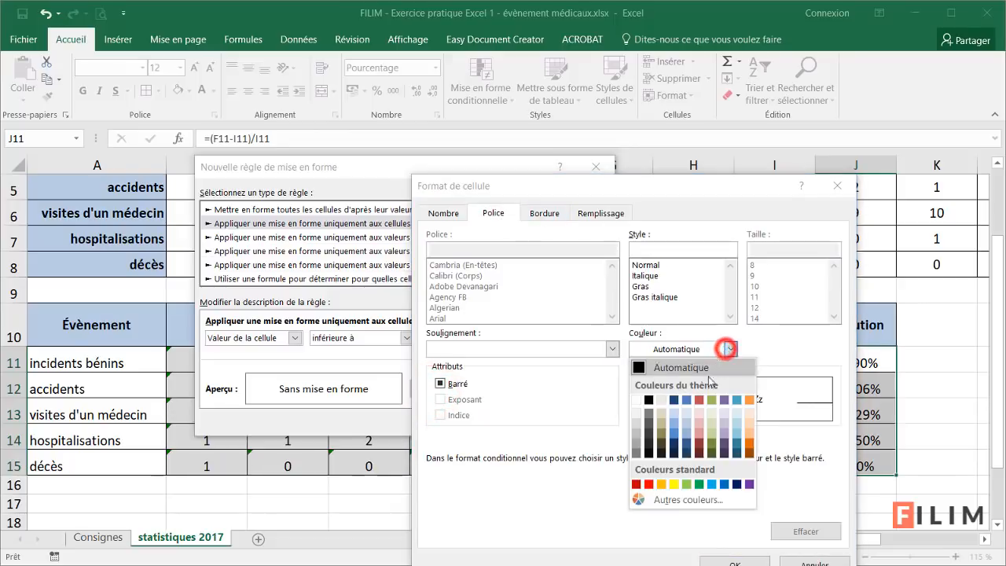
click(649, 487)
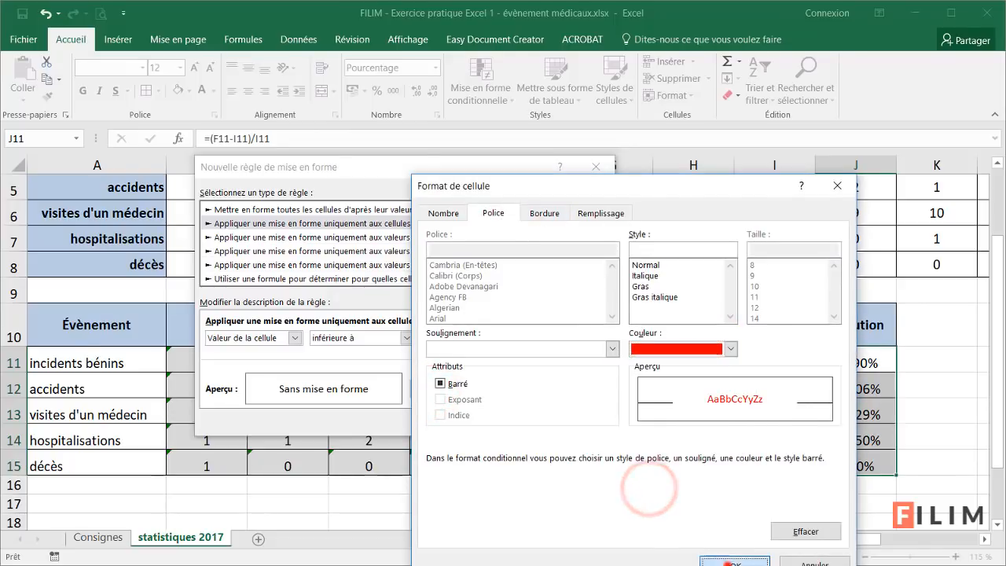
click(732, 559)
click(518, 421)
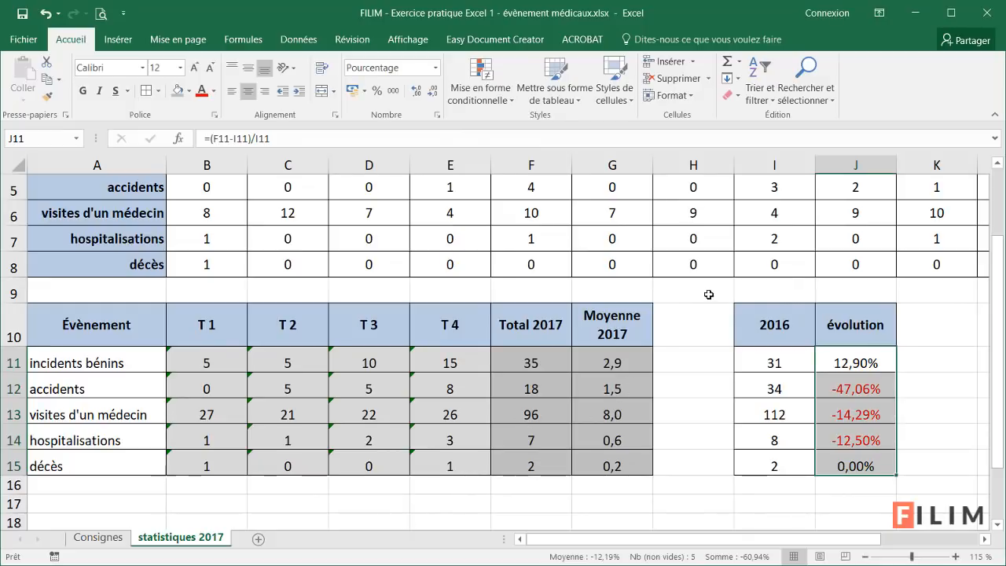
- Edit the existing "Valeur de la cellule < 0" rule on J11:J15 so its font colour is olive green
click(495, 103)
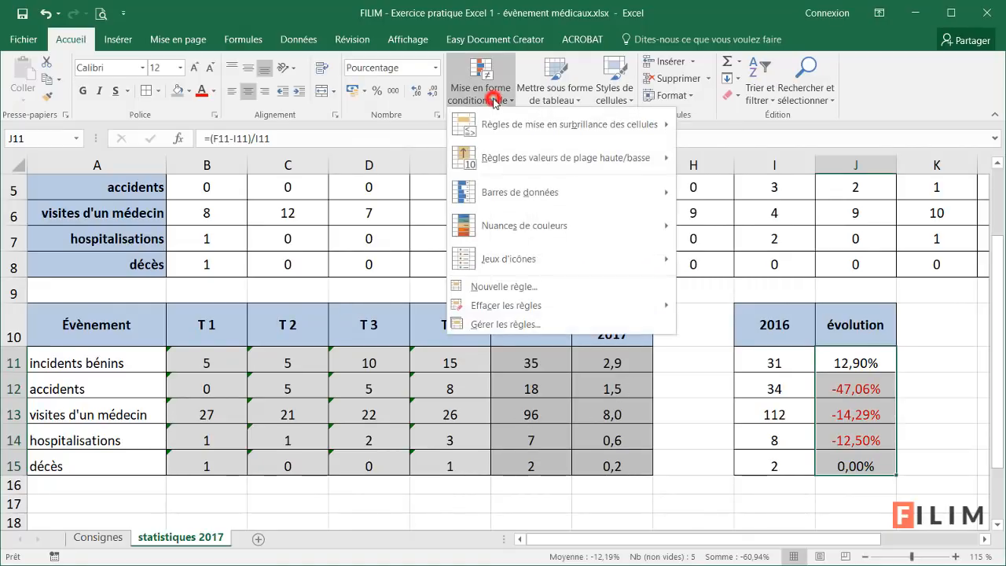
click(525, 325)
double_click(235, 281)
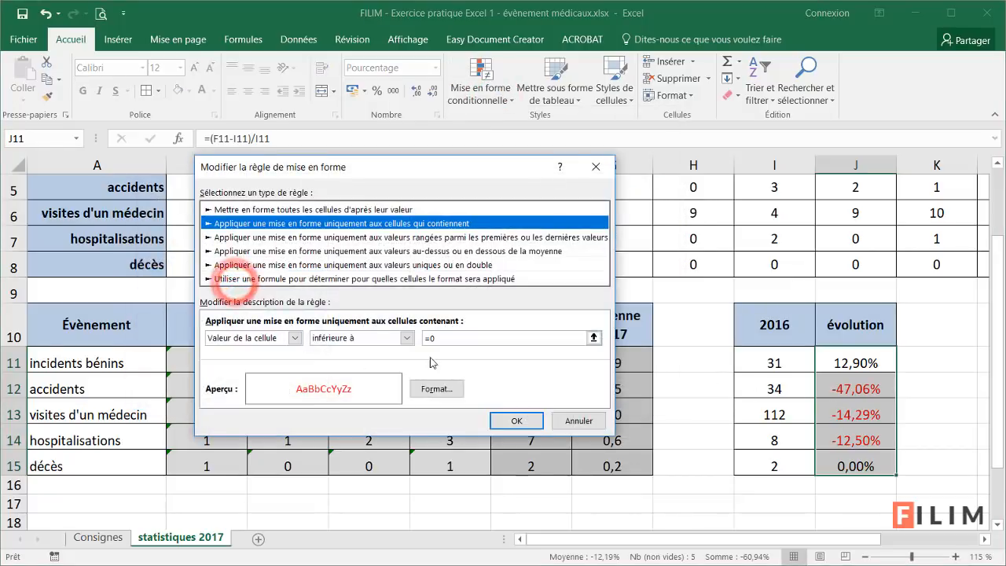
click(436, 388)
click(467, 235)
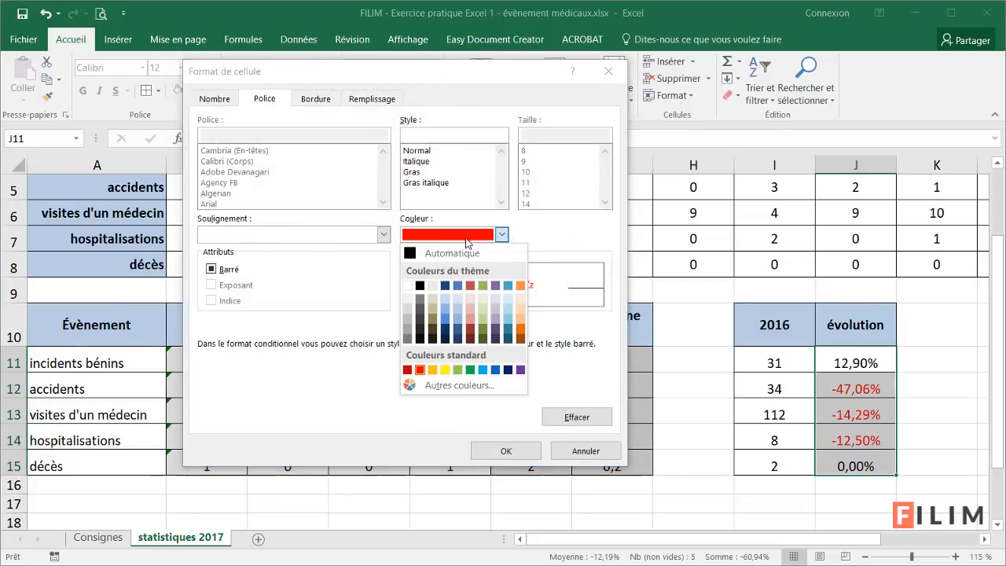
click(484, 330)
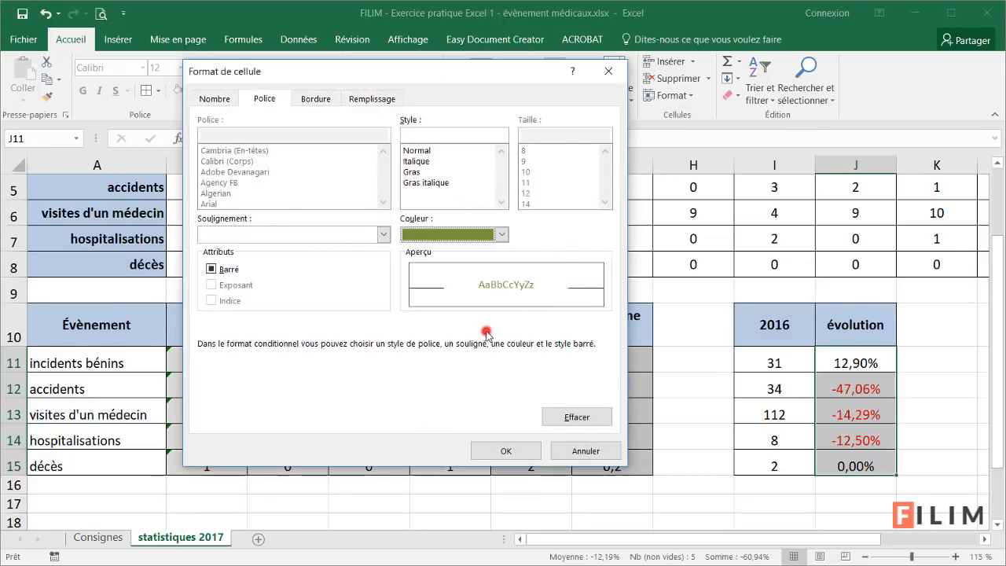
click(506, 450)
click(515, 426)
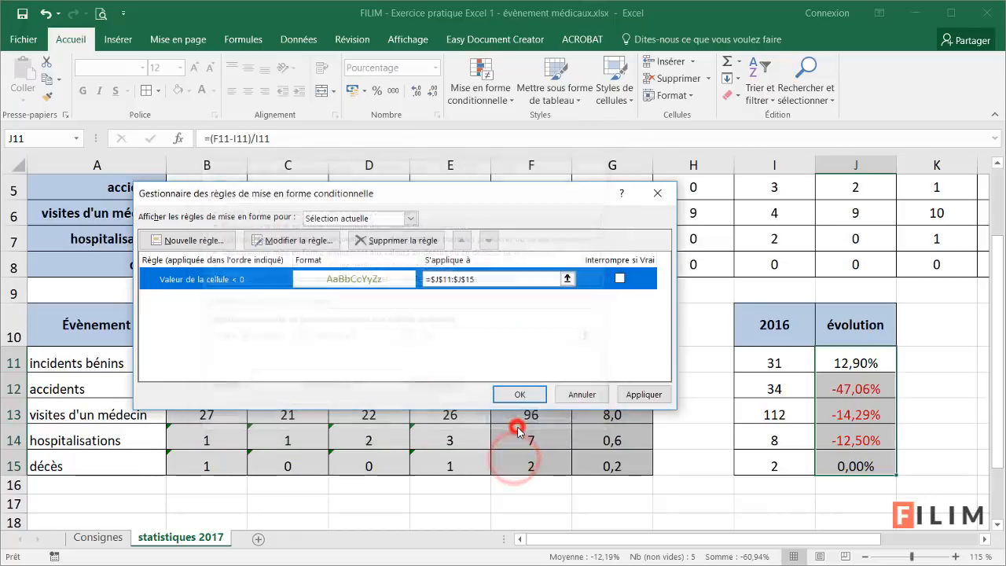
click(642, 394)
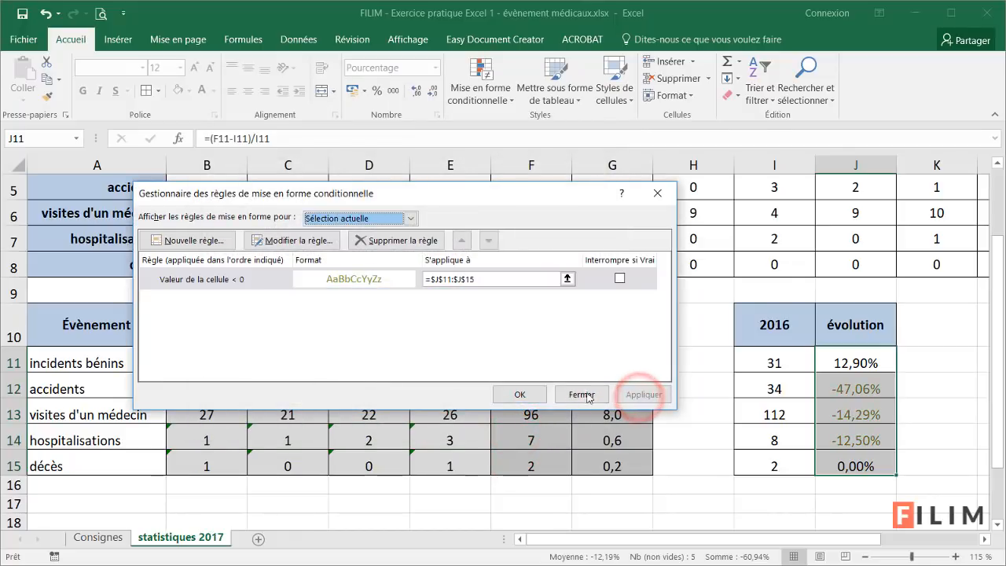
click(519, 394)
click(693, 290)
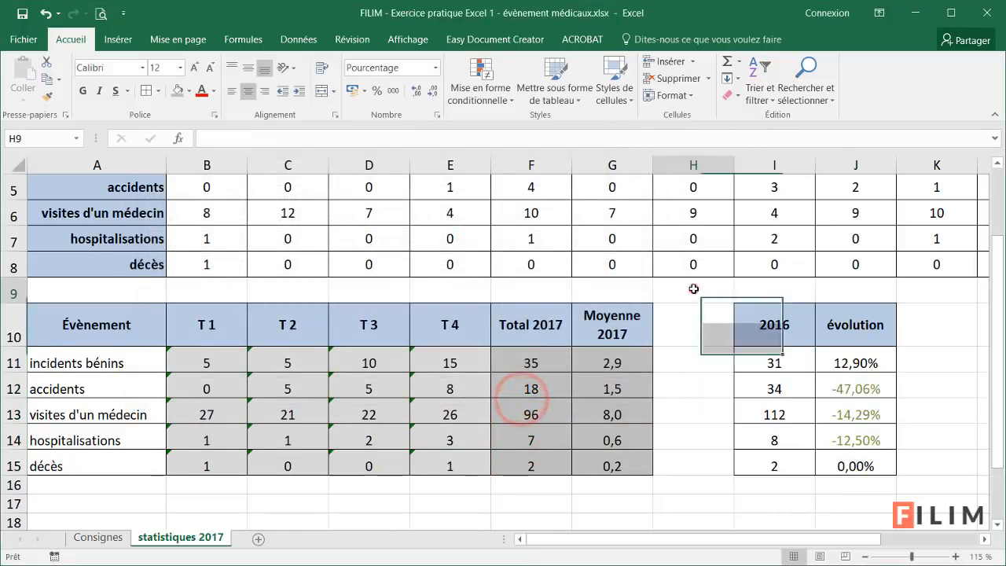
click(847, 391)
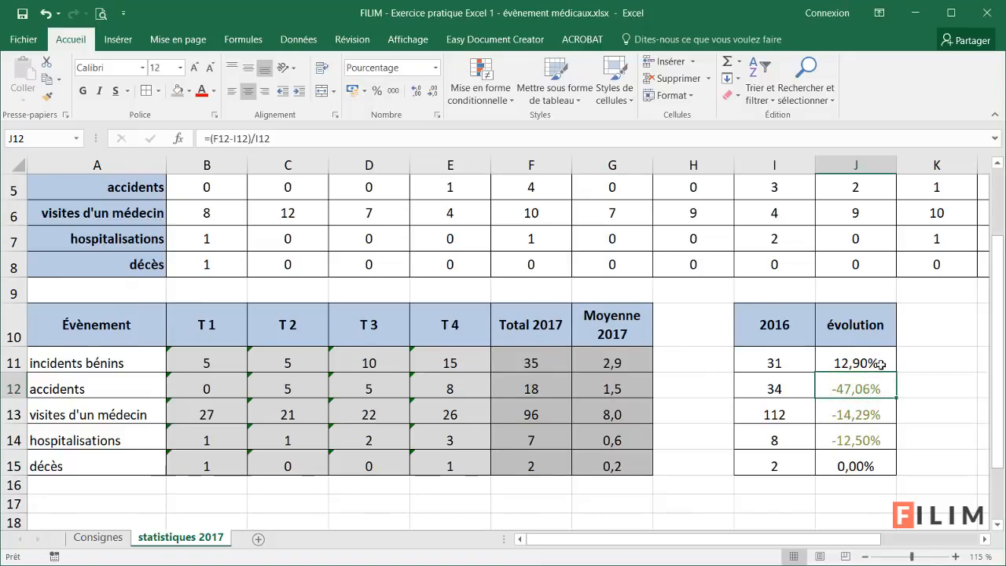
drag(864, 358, 868, 468)
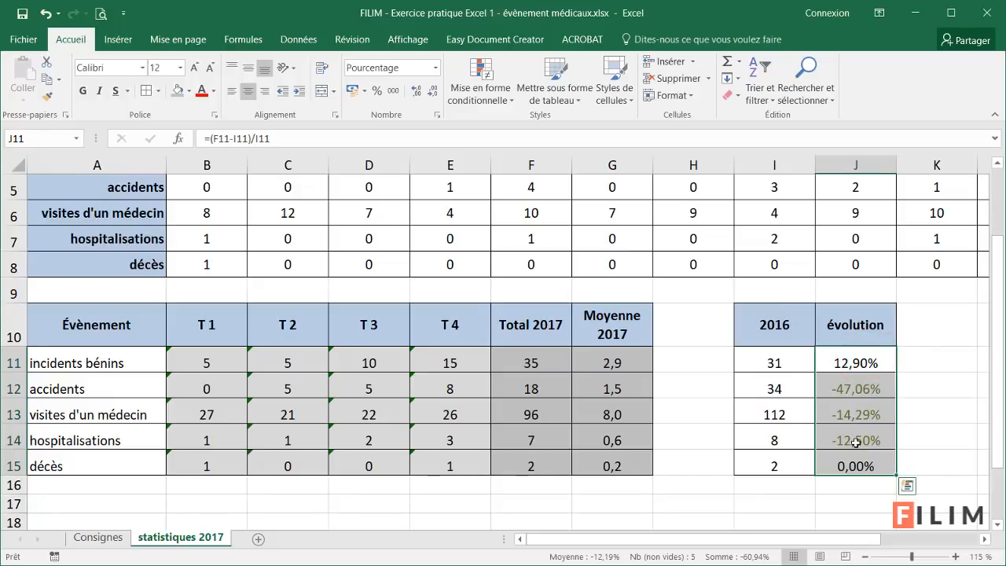
click(864, 362)
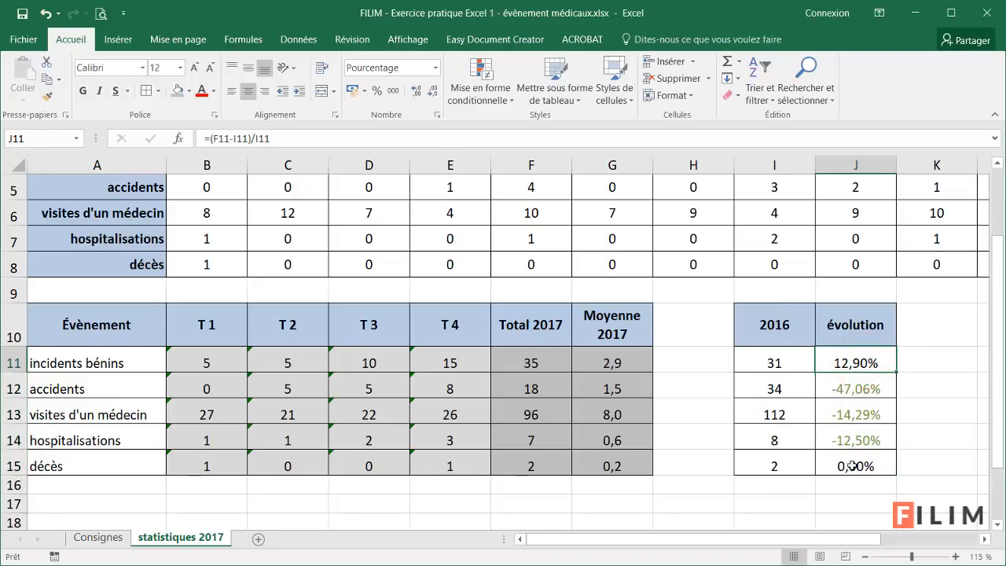
click(687, 330)
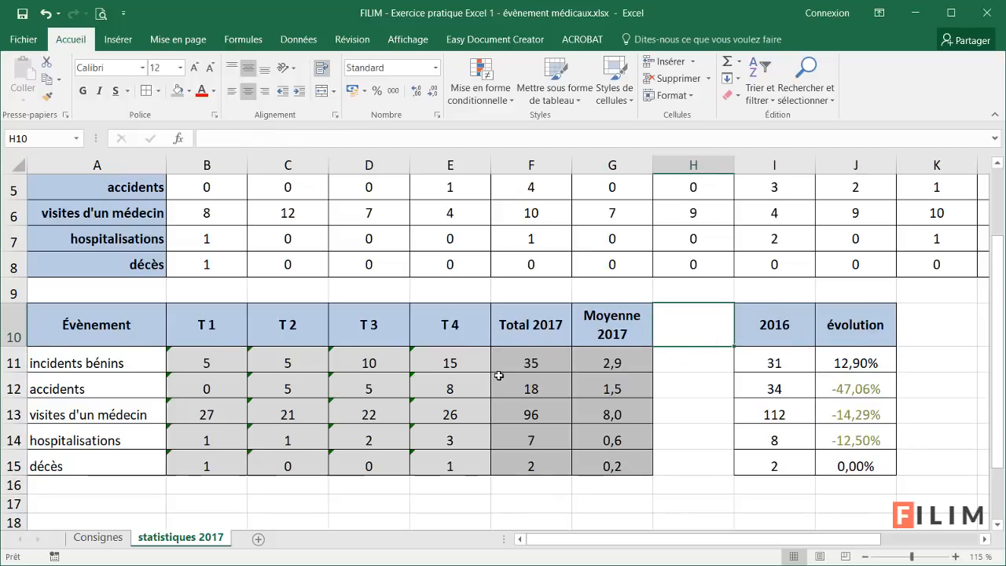
- Review the exercise instructions on the Consignes sheet and return to the statistiques 2017 sheet
scroll(475, 367, down, 3)
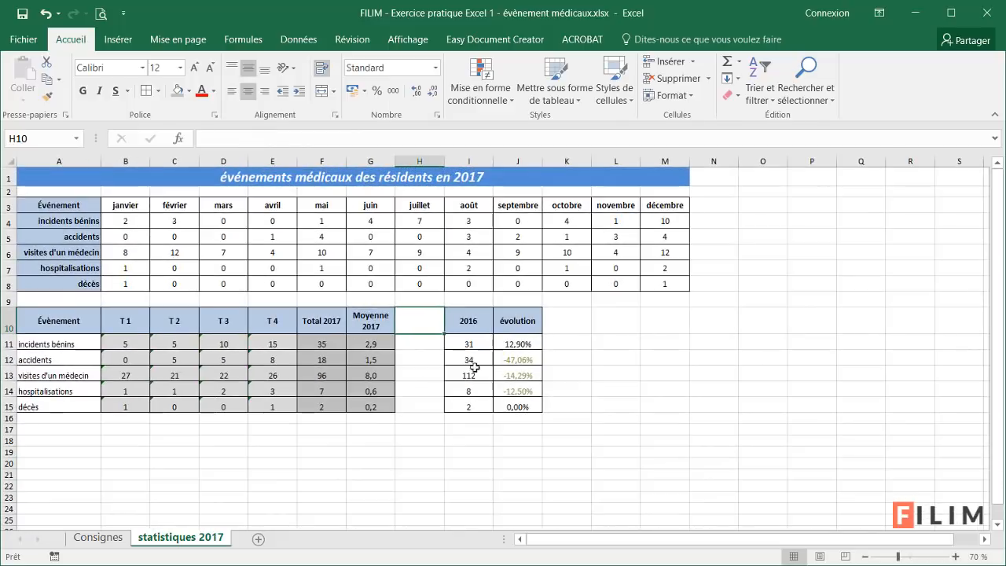
click(98, 536)
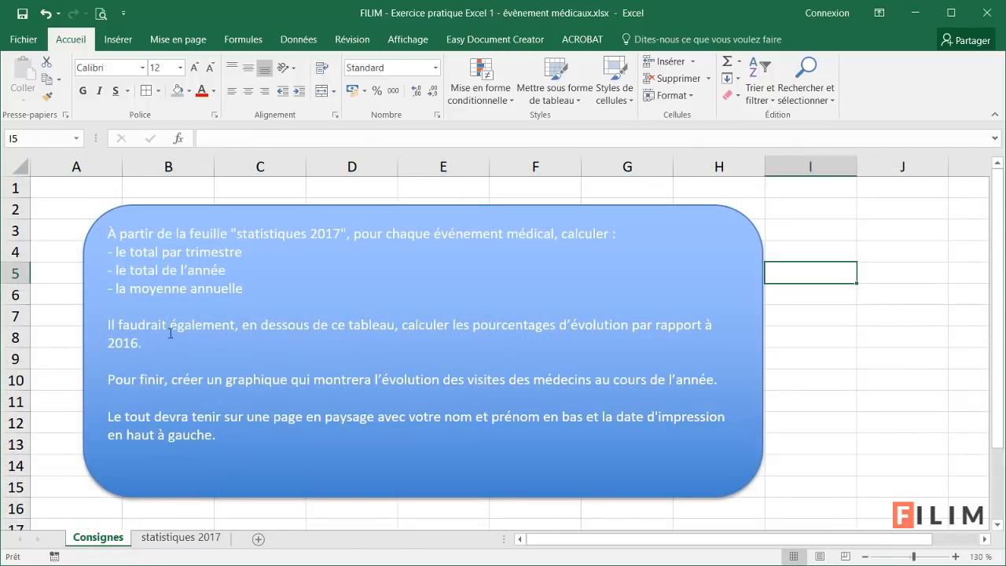
drag(112, 235, 140, 358)
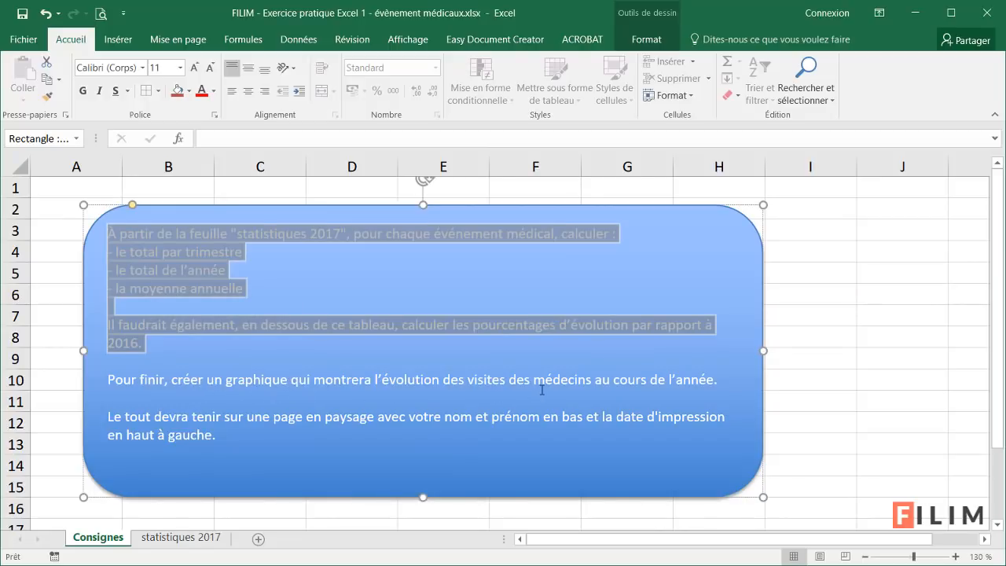
click(176, 539)
- Examine the month headers in row 3 and the "visites d'un médecin" row as source data for the chart
click(697, 344)
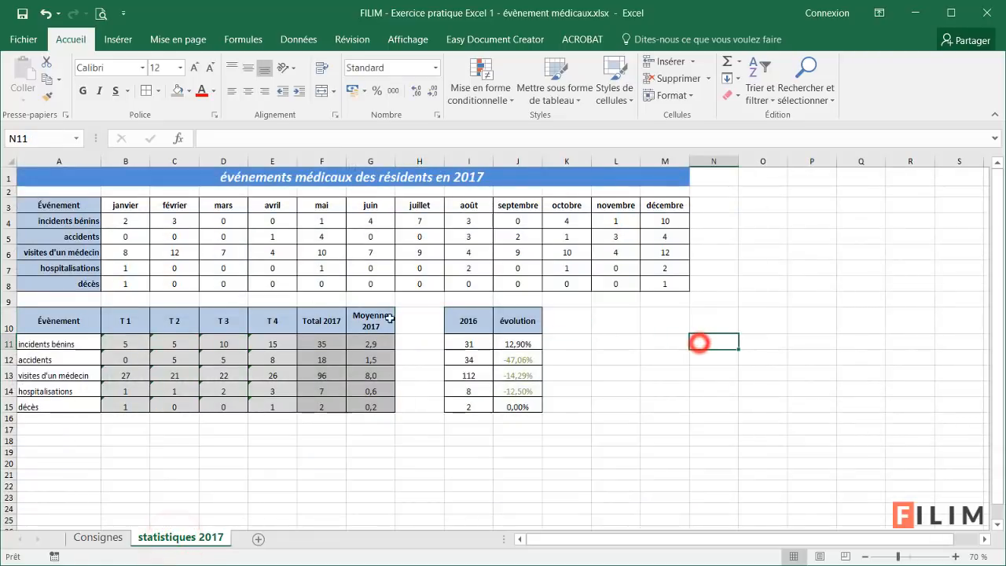
click(59, 253)
drag(59, 253, 664, 258)
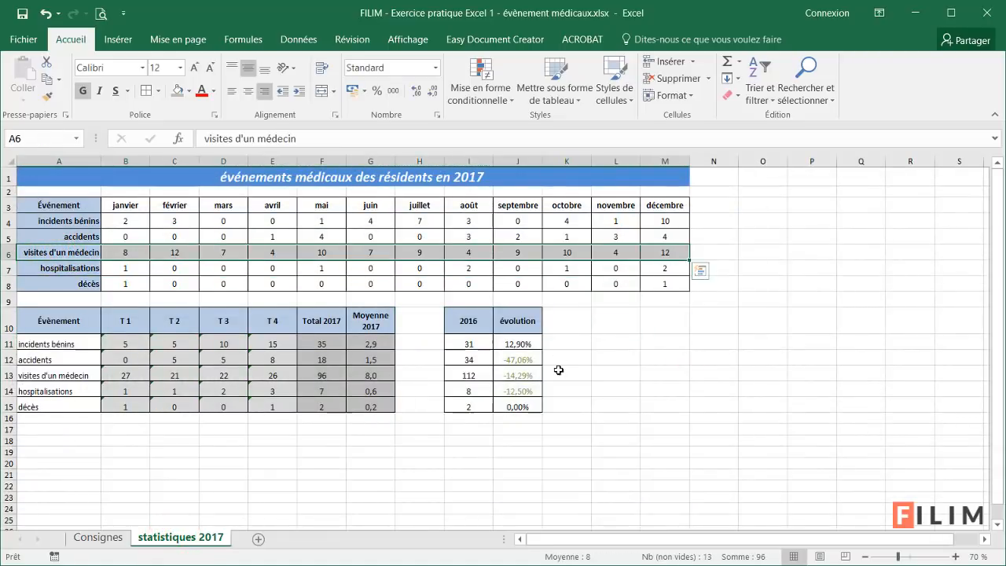
scroll(558, 371, up, 1)
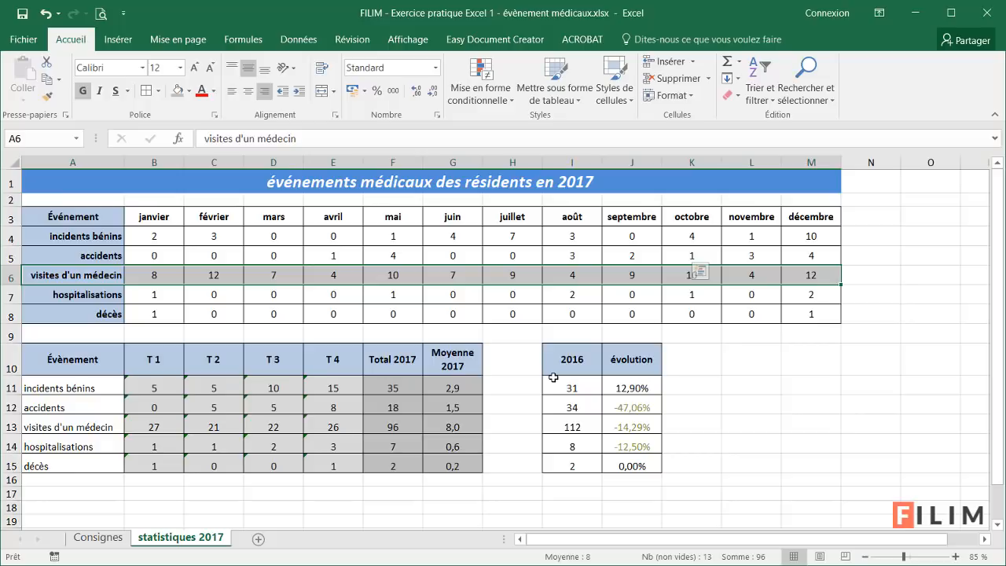
click(392, 313)
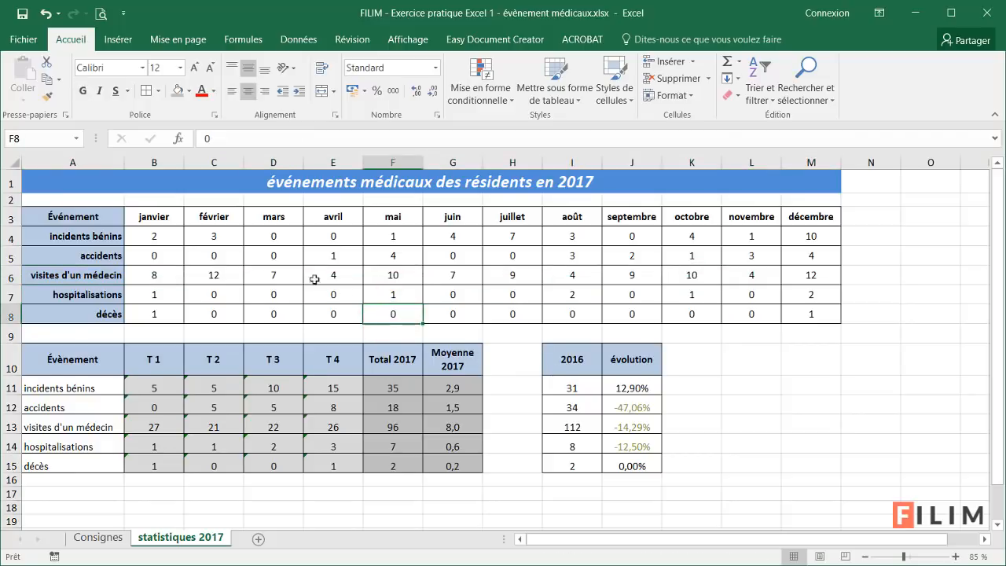
drag(156, 217, 334, 217)
drag(143, 274, 271, 275)
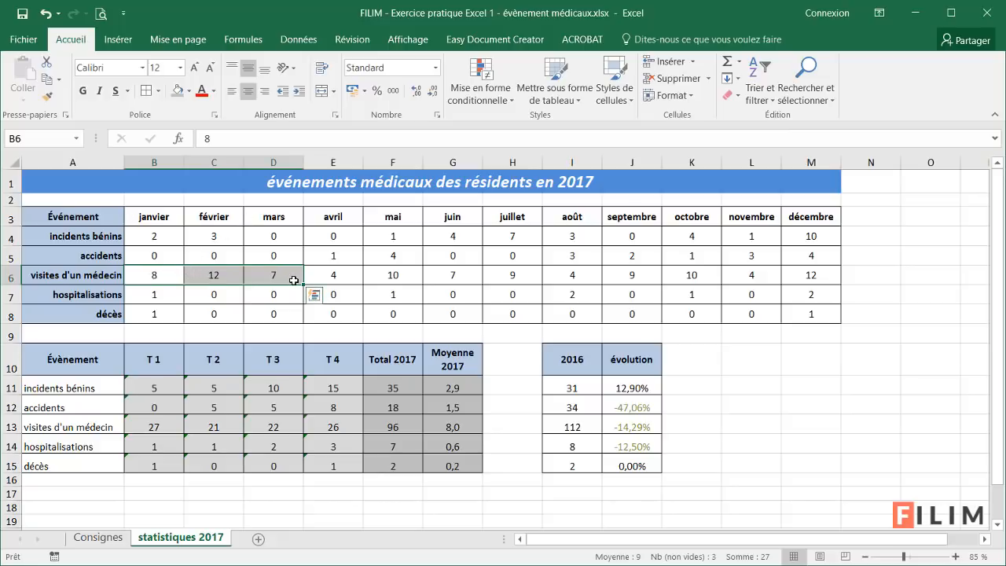
click(36, 216)
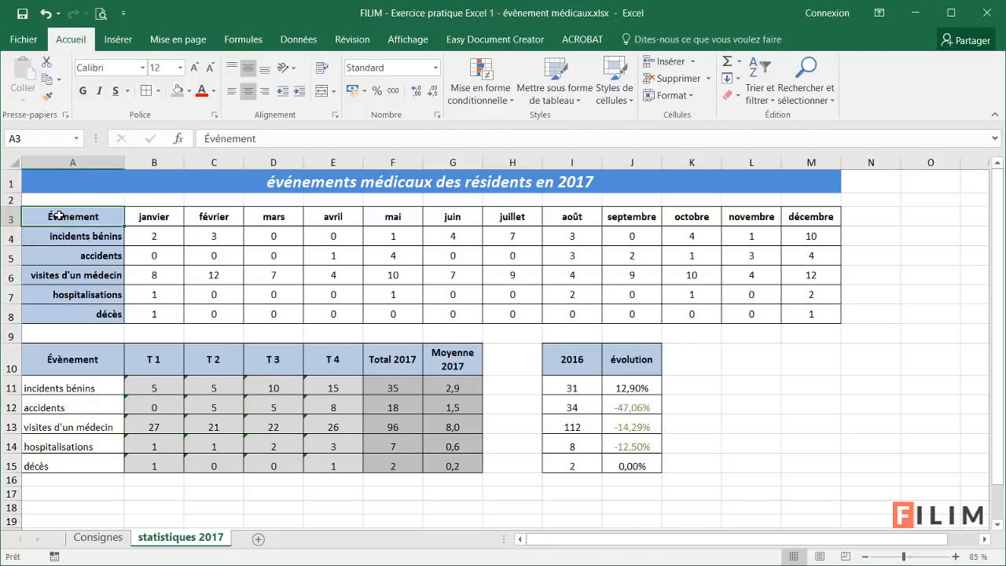
drag(59, 215, 804, 220)
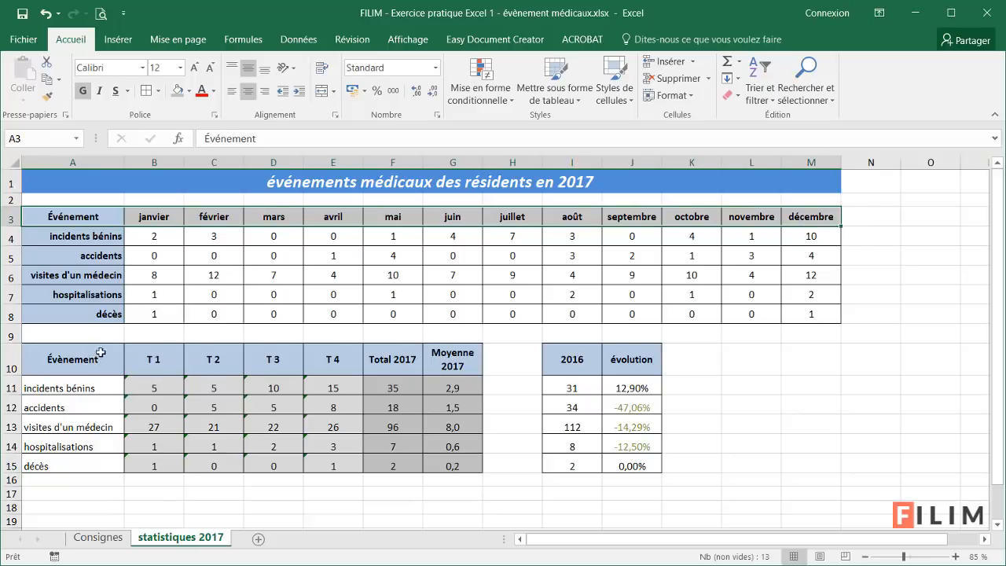
drag(50, 273, 808, 282)
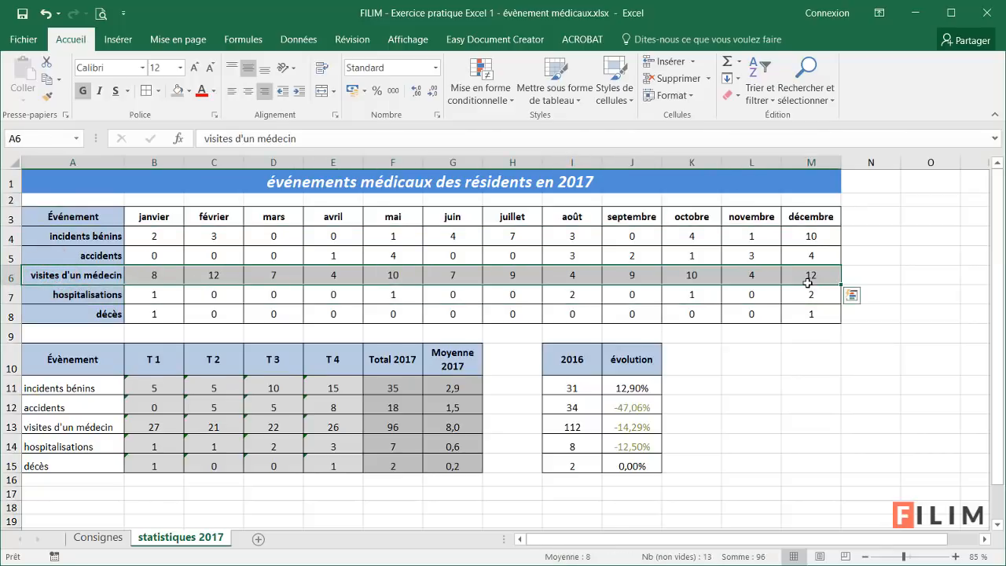
- Insert a 2D line chart from the month headers A3:M3 and the "visites d'un médecin" row A6:M6
click(112, 244)
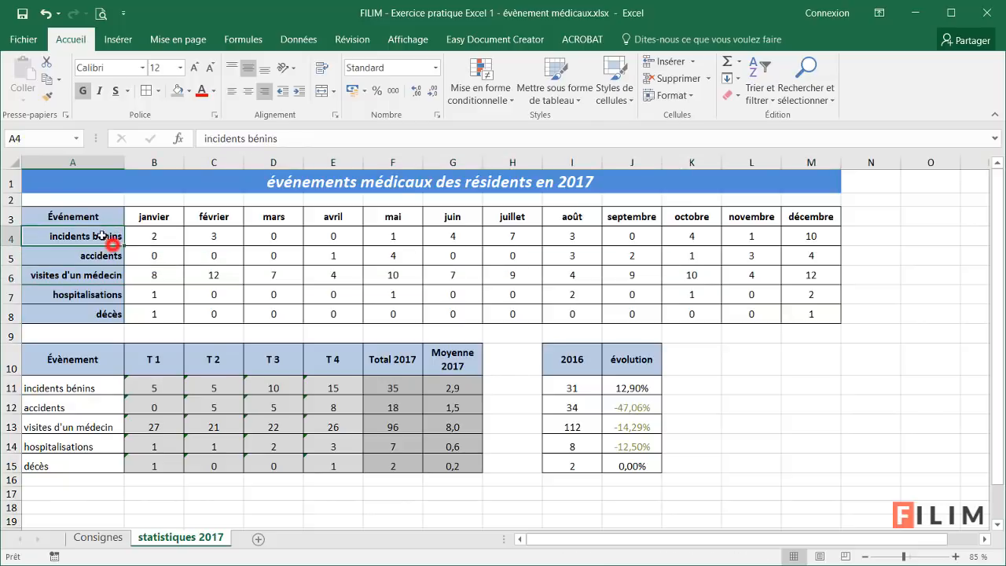
click(60, 212)
drag(61, 212, 788, 221)
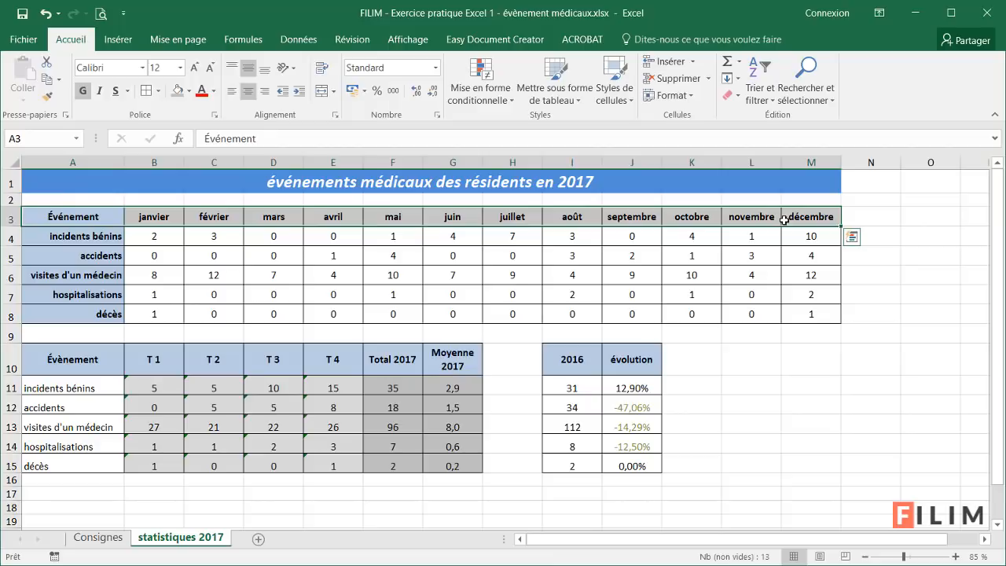
ctrl+click(39, 275)
drag(39, 275, 798, 279)
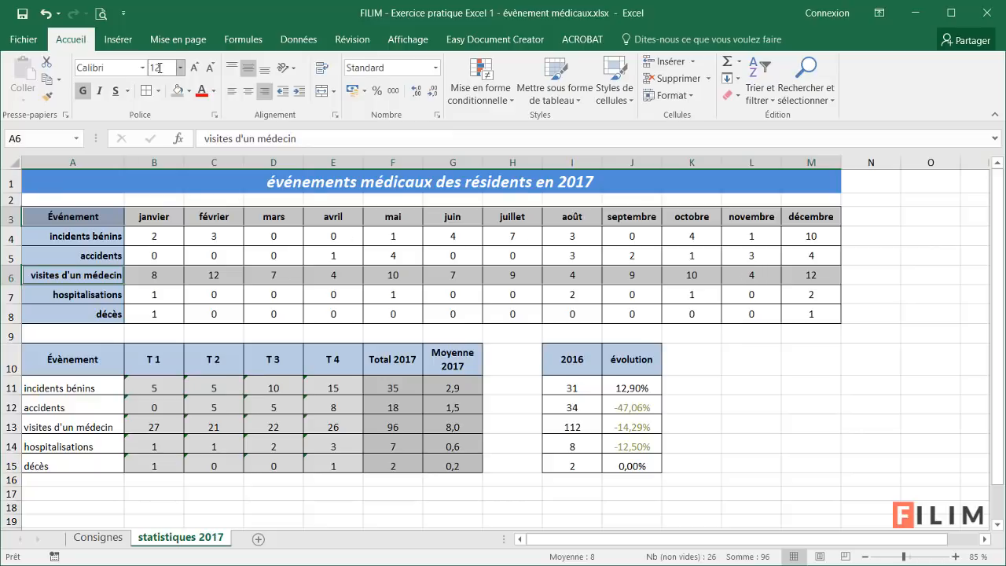
click(118, 39)
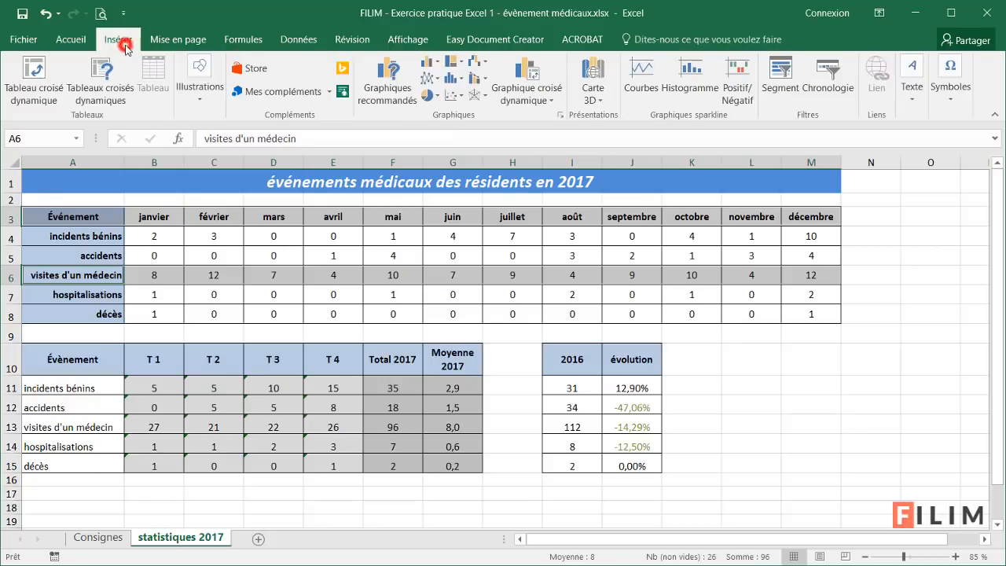
click(429, 78)
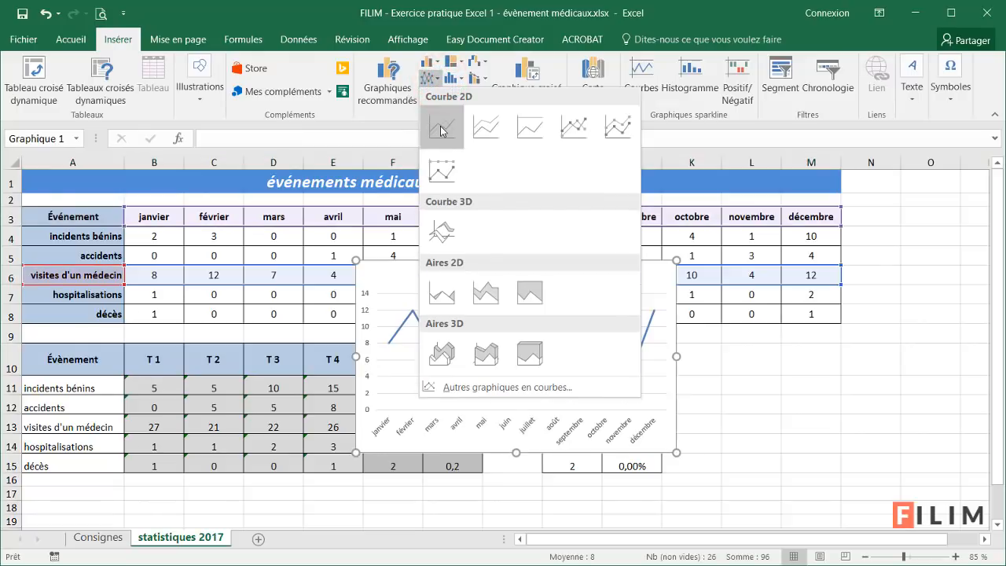
click(441, 131)
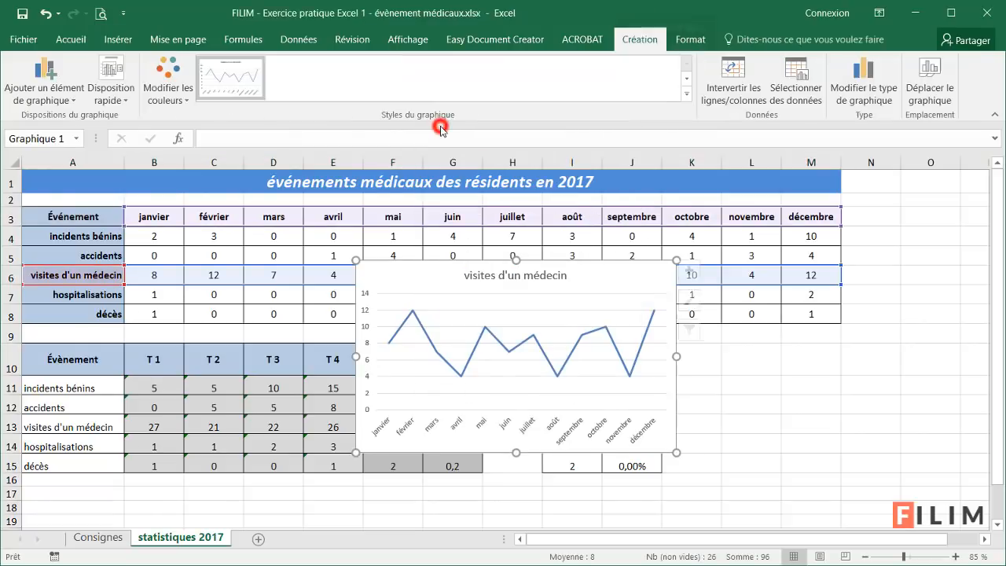
- Prefix the chart title with a capitalised "Évolution" so it reads "Évolution visites d'un médecin"
click(464, 278)
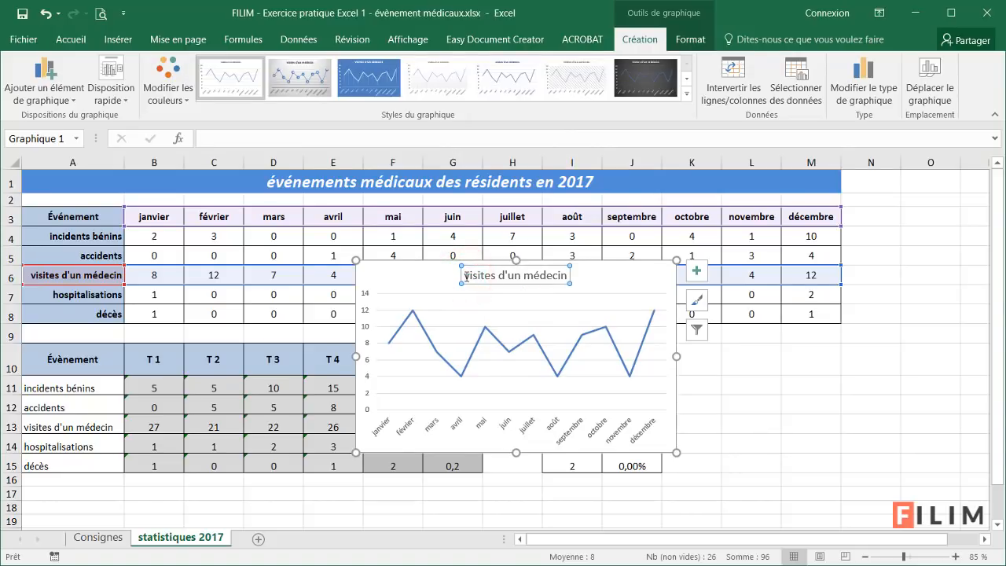
click(466, 280)
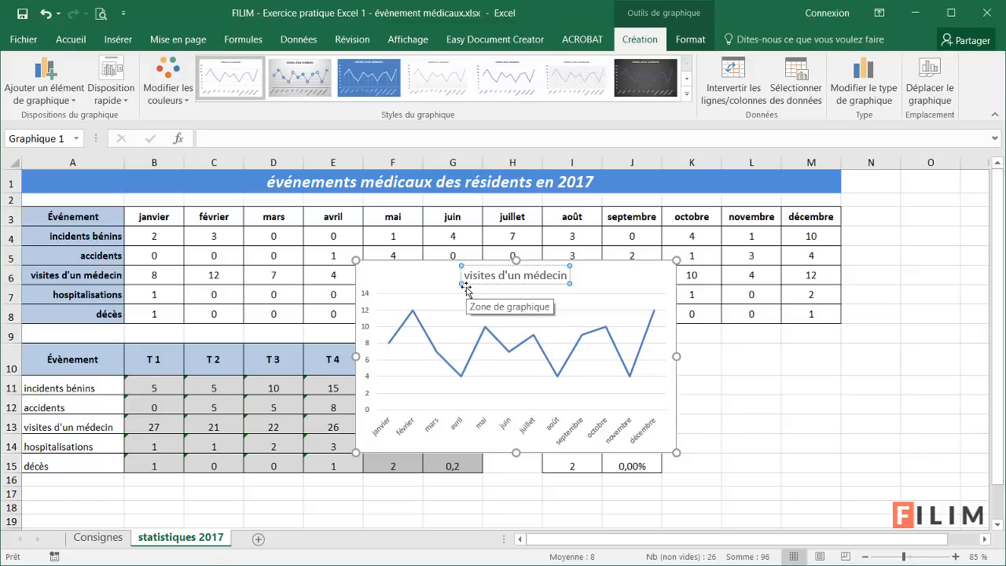
click(465, 289)
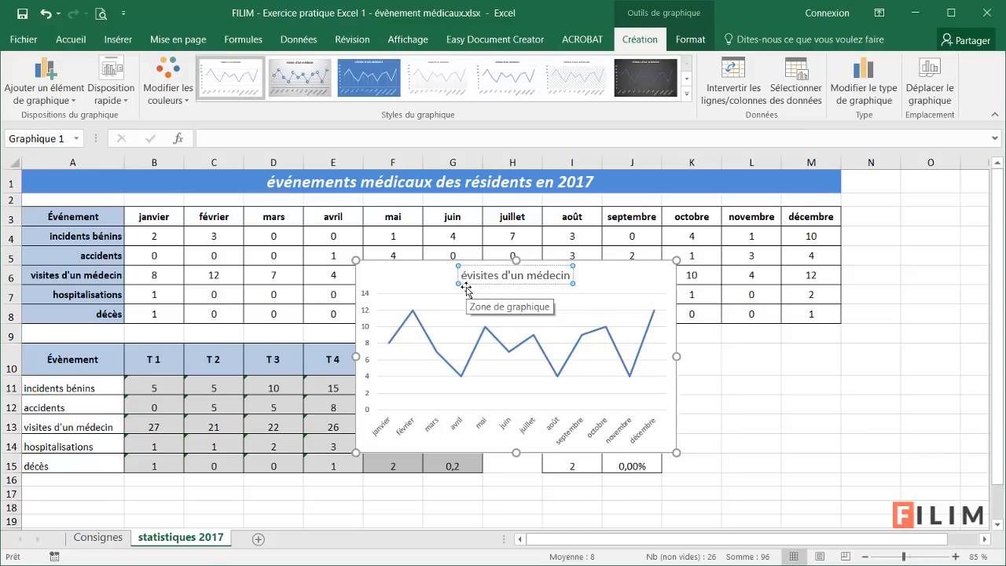
text(évolution)
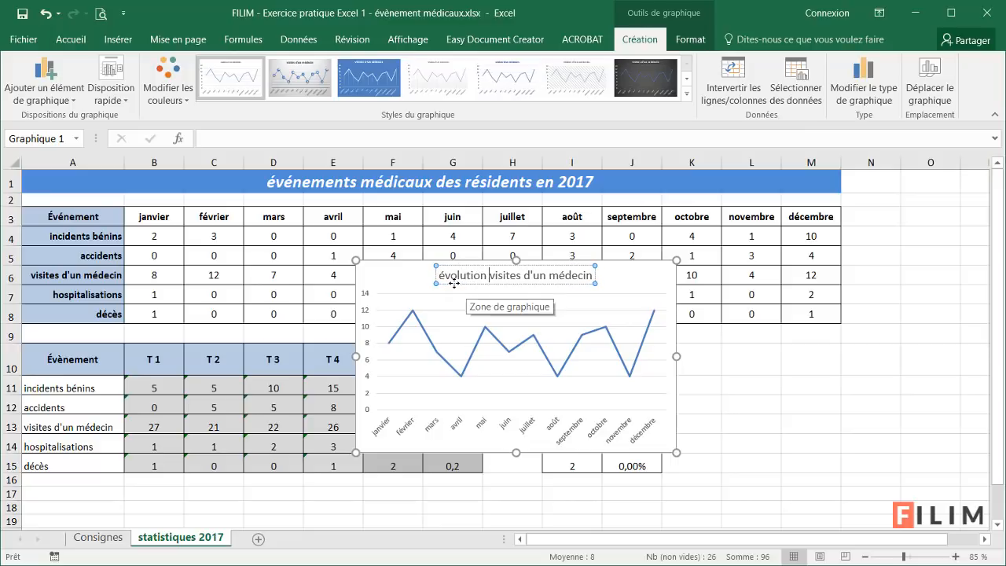
click(445, 277)
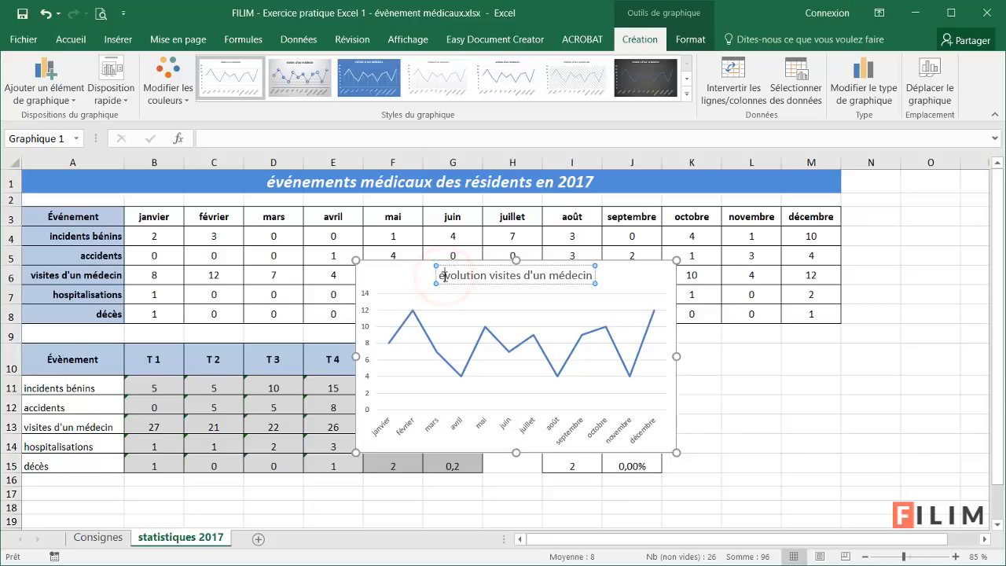
key(Delete)
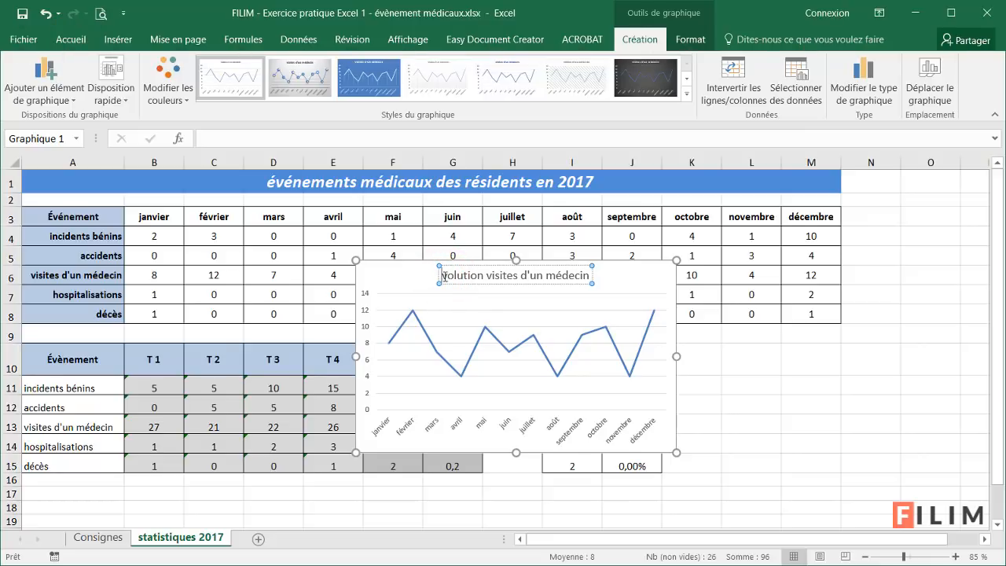
text(É)
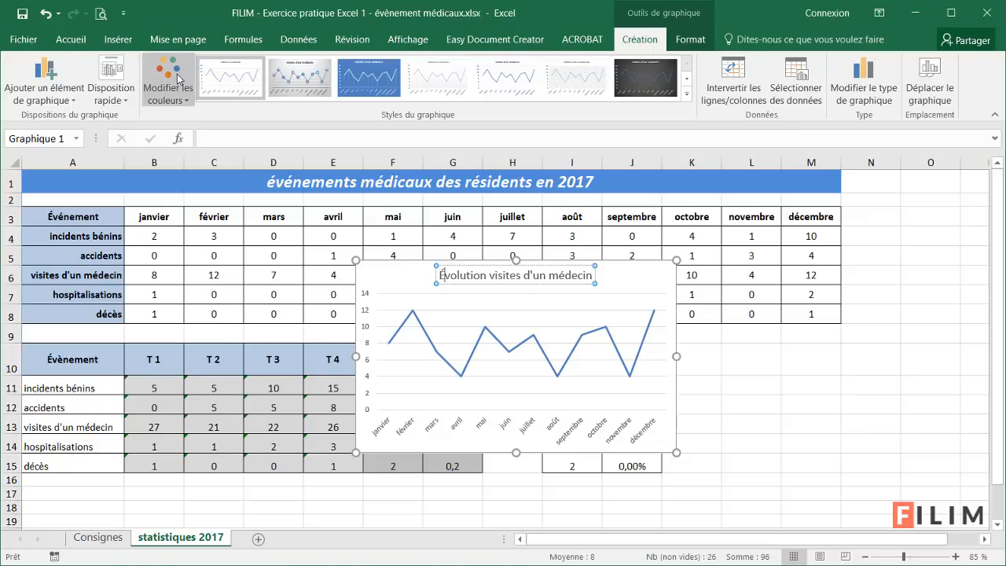
- Try the wording "Évolution du nombre de visites d'un médecin" for the chart title, with "en" appended, and remove the "en"
click(490, 279)
text(du )
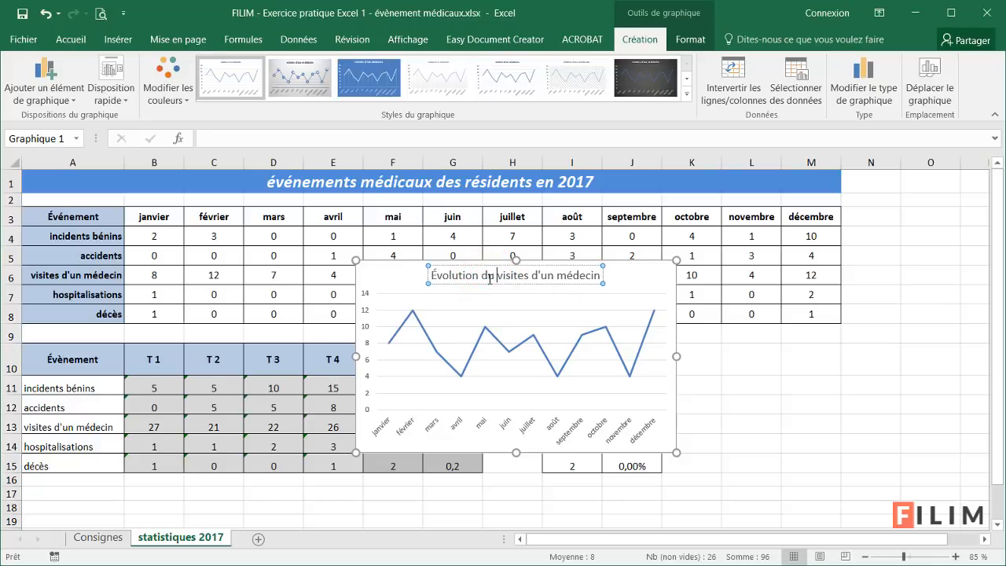
text(nombre)
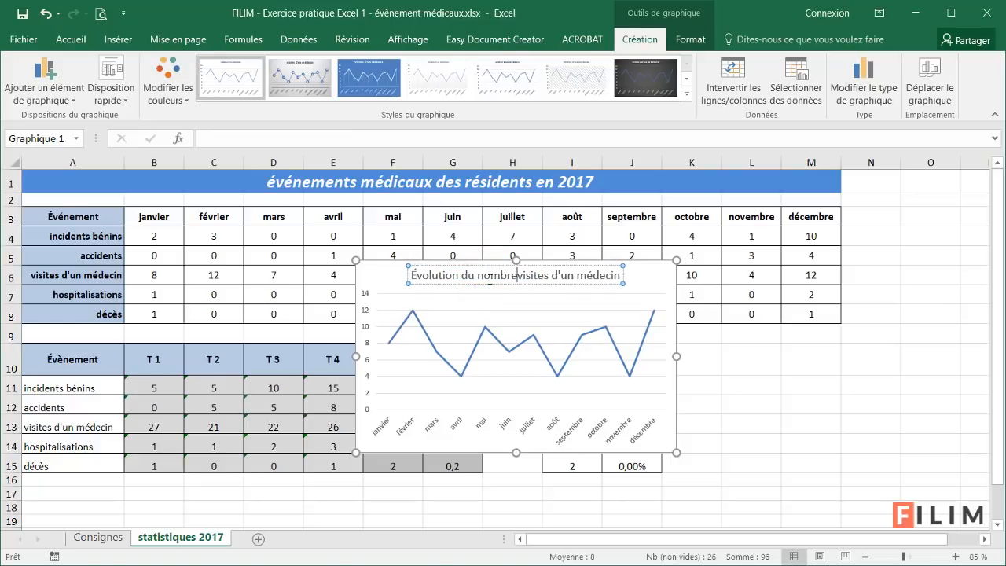
text( de)
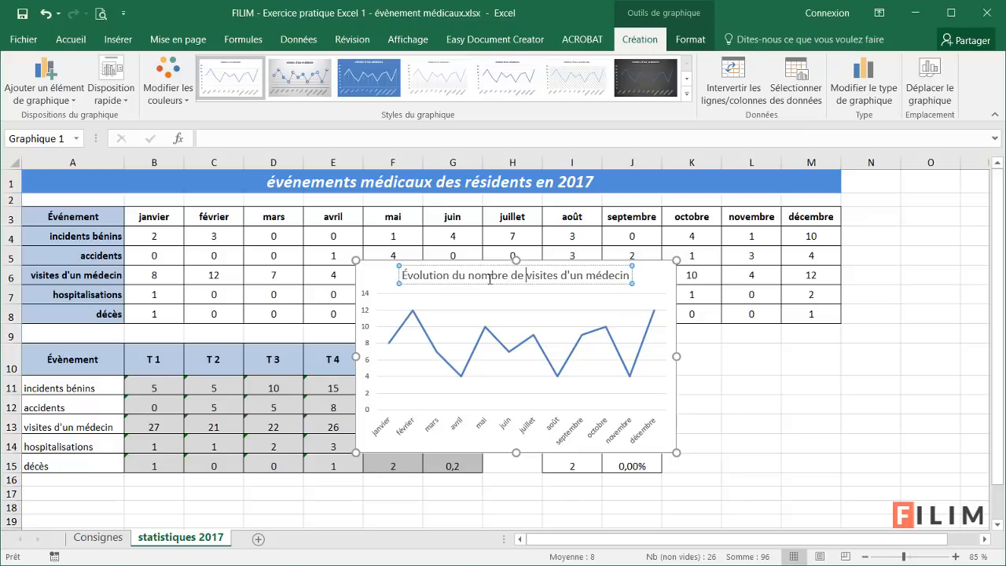
click(629, 278)
text(en)
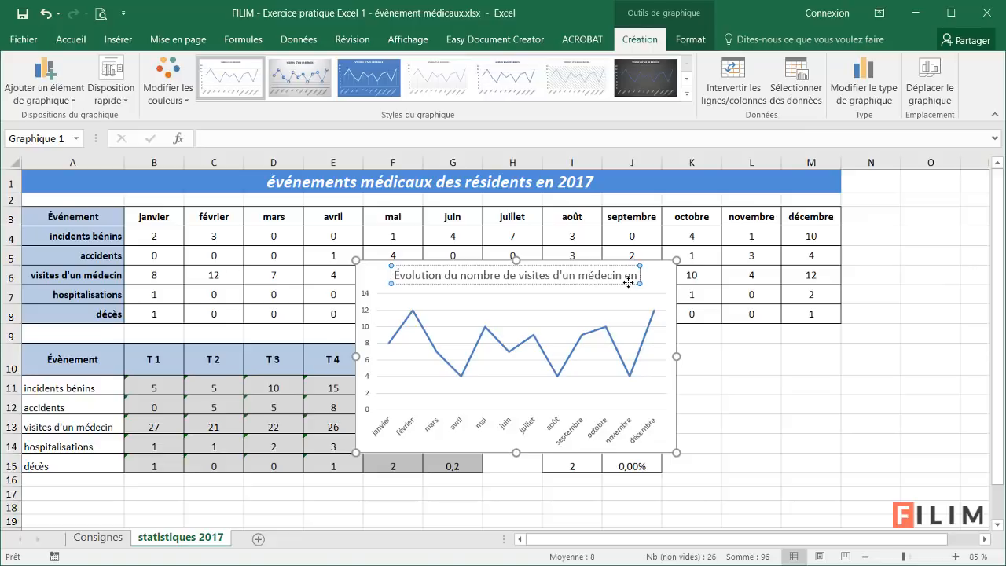
key(BackSpace)
key(BackSpace)
key(BackSpace)
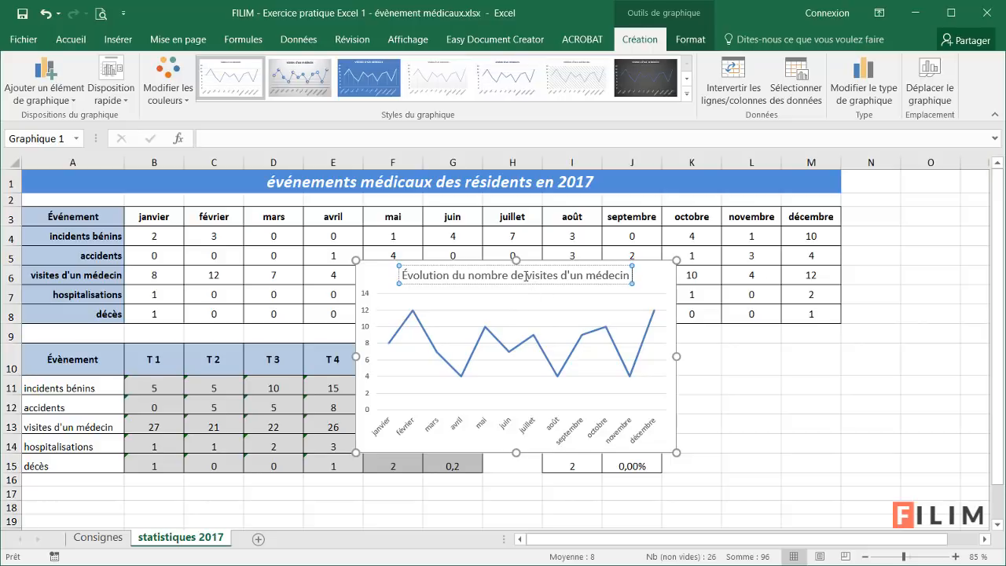
- Reword the chart title to "Évolution 2017 des visites d'un médecin"
drag(524, 275, 466, 277)
key(BackSpace)
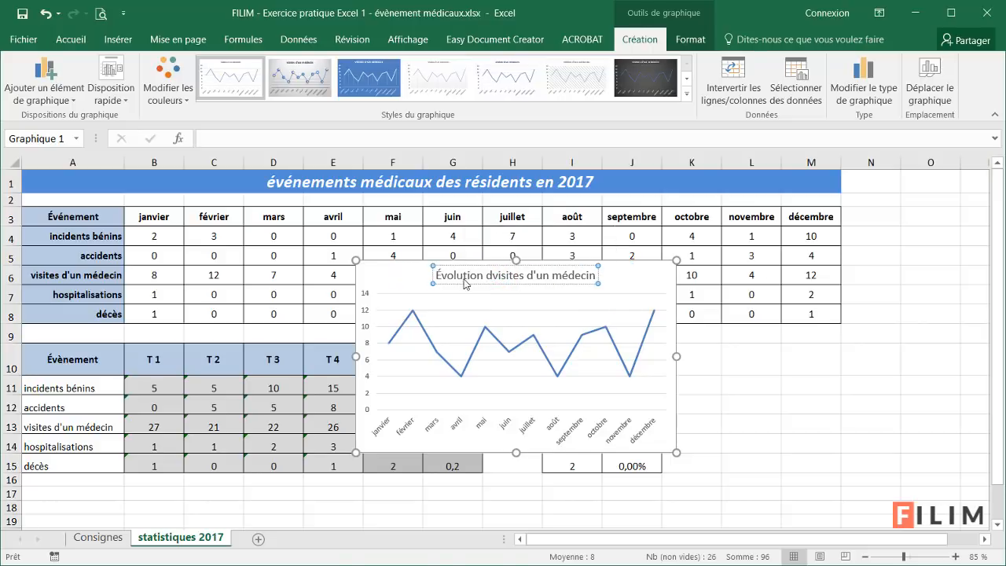
text(es)
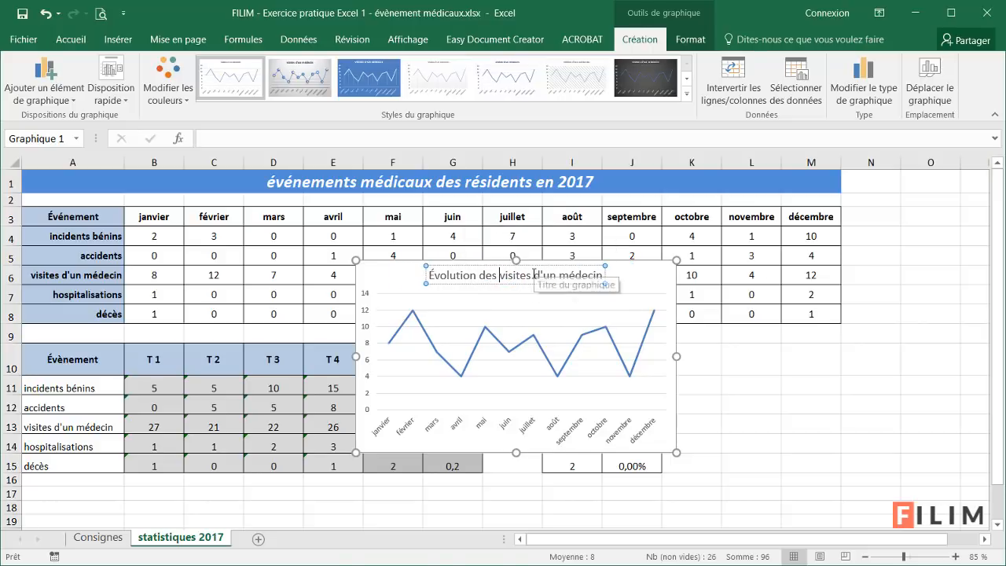
click(534, 275)
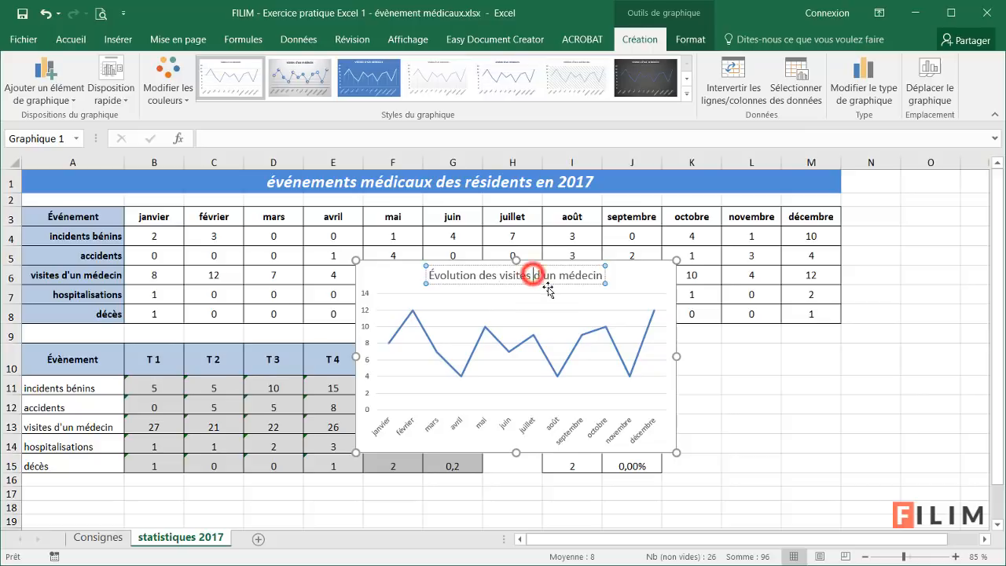
click(481, 275)
text(2017)
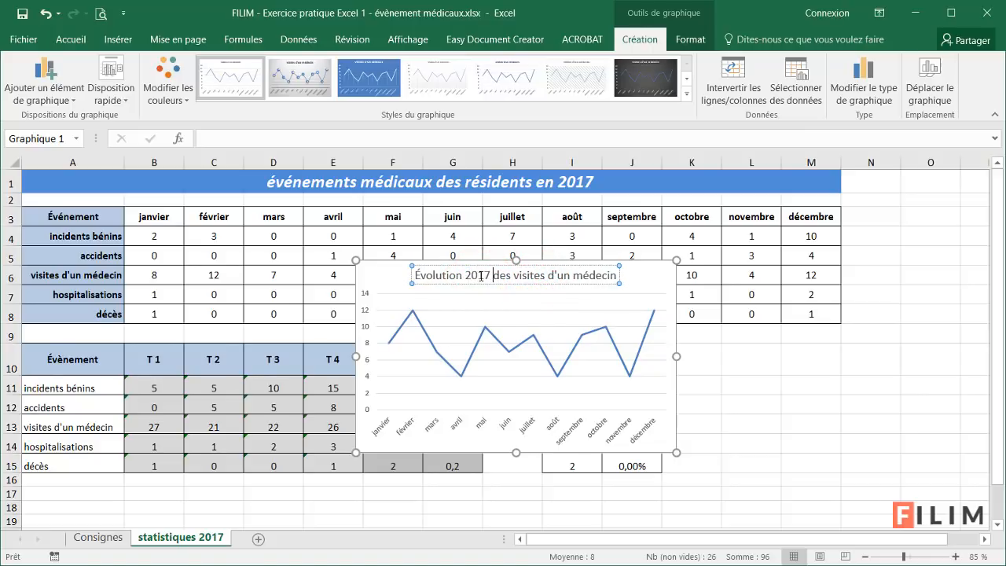
click(756, 398)
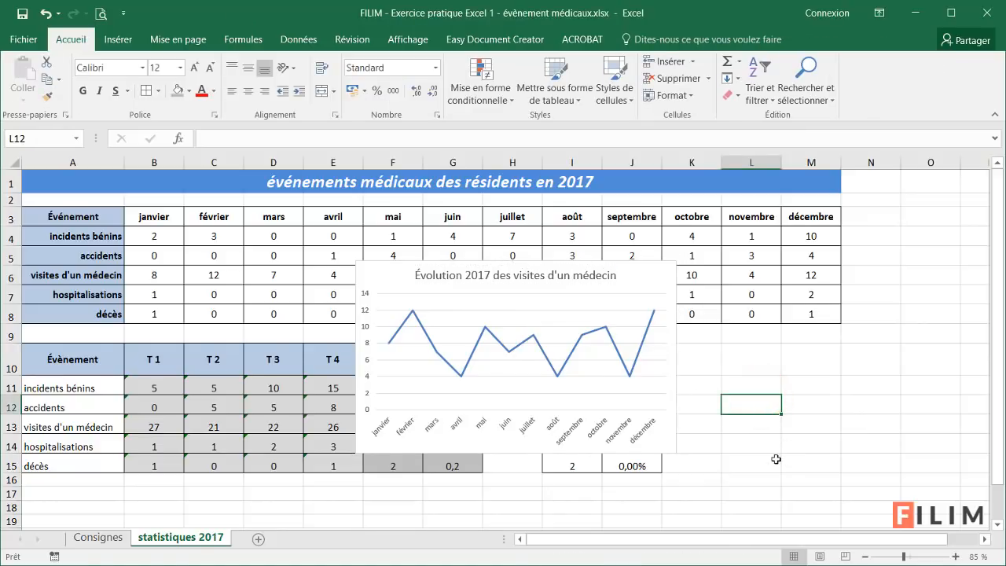
- Move the chart below the tables and enlarge it to span columns A to M, down to about row 32
ctrl+scroll(770, 448, down, 2)
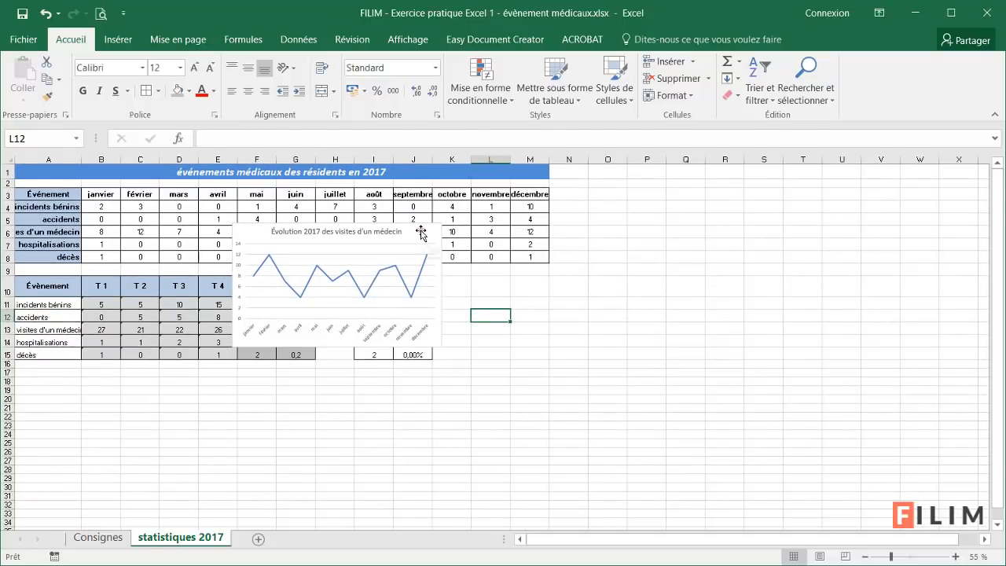
drag(421, 232, 210, 373)
scroll(247, 442, down, 1)
drag(232, 452, 545, 449)
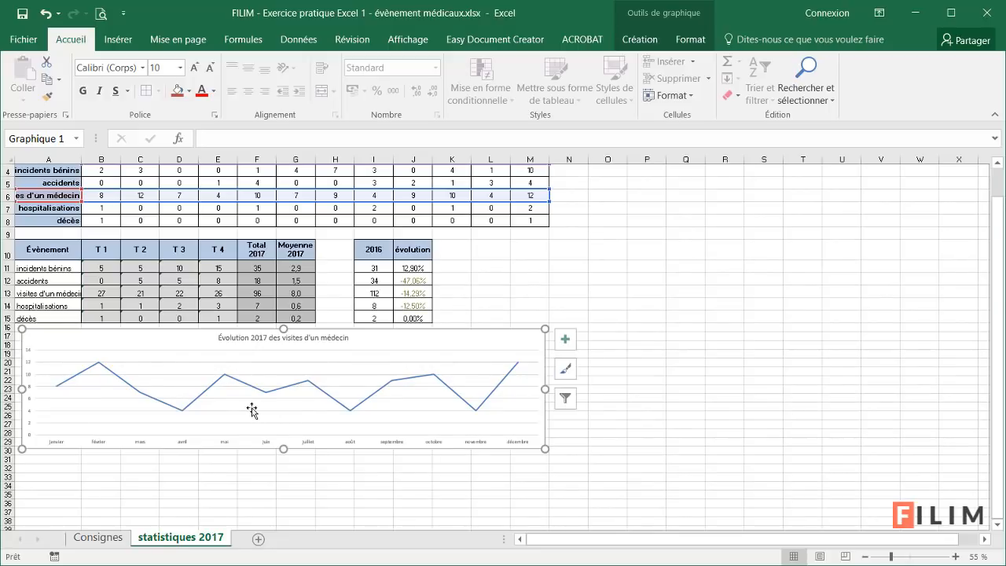
scroll(157, 417, up, 1)
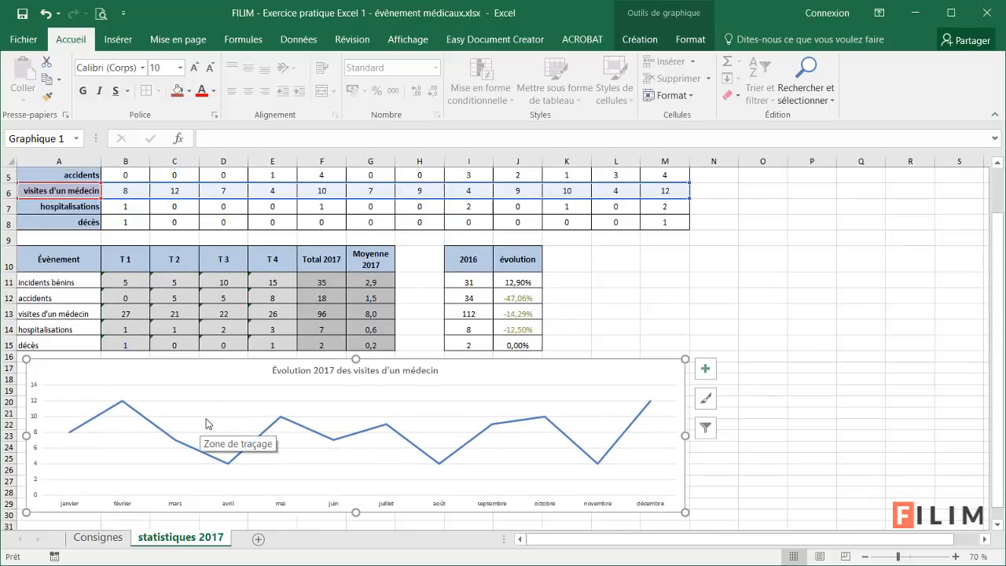
scroll(212, 422, down, 2)
drag(356, 407, 353, 435)
- Increase the font size of the chart's horizontal axis month labels to 12
click(333, 428)
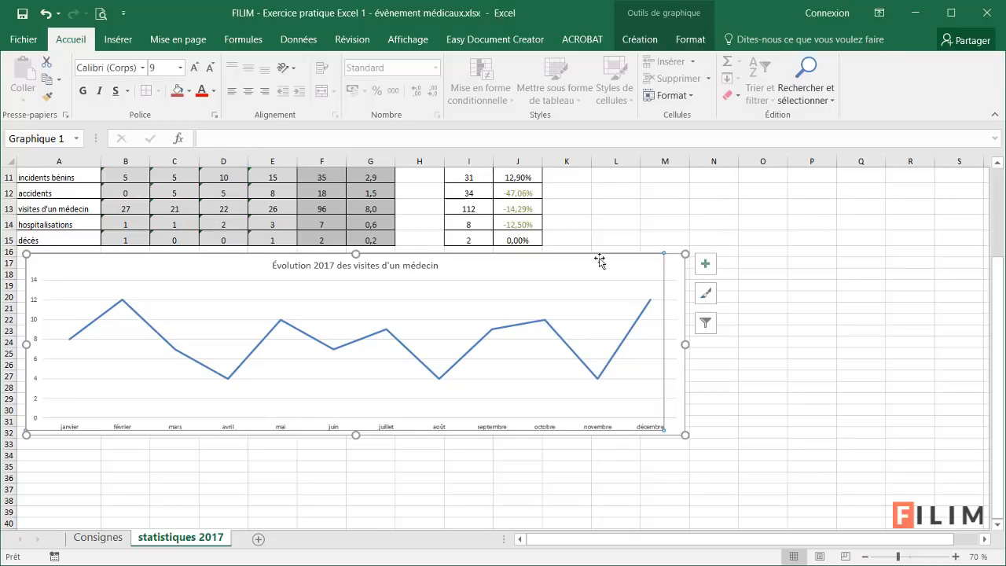
click(715, 224)
click(335, 428)
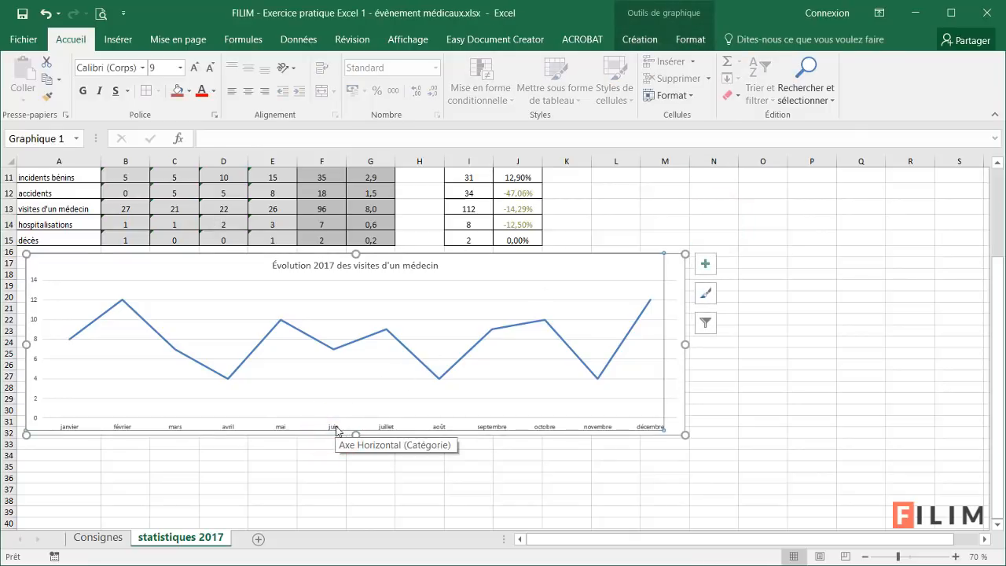
click(197, 70)
click(197, 70)
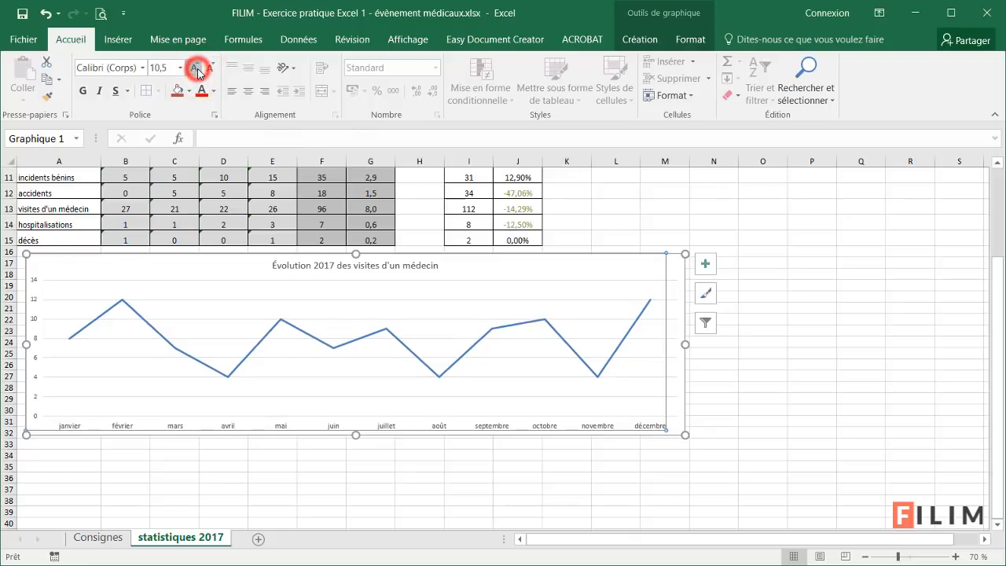
click(197, 70)
click(197, 70)
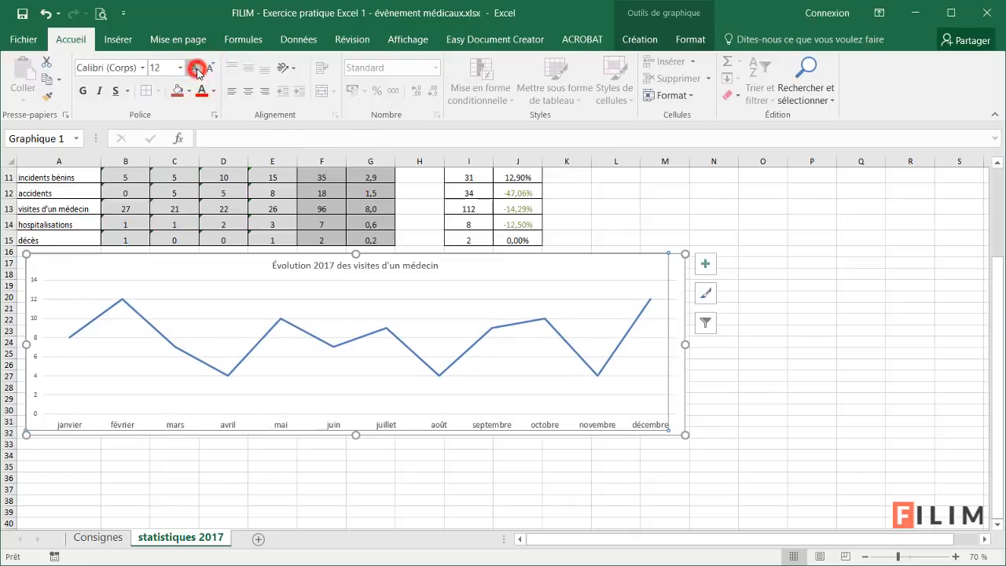
click(65, 205)
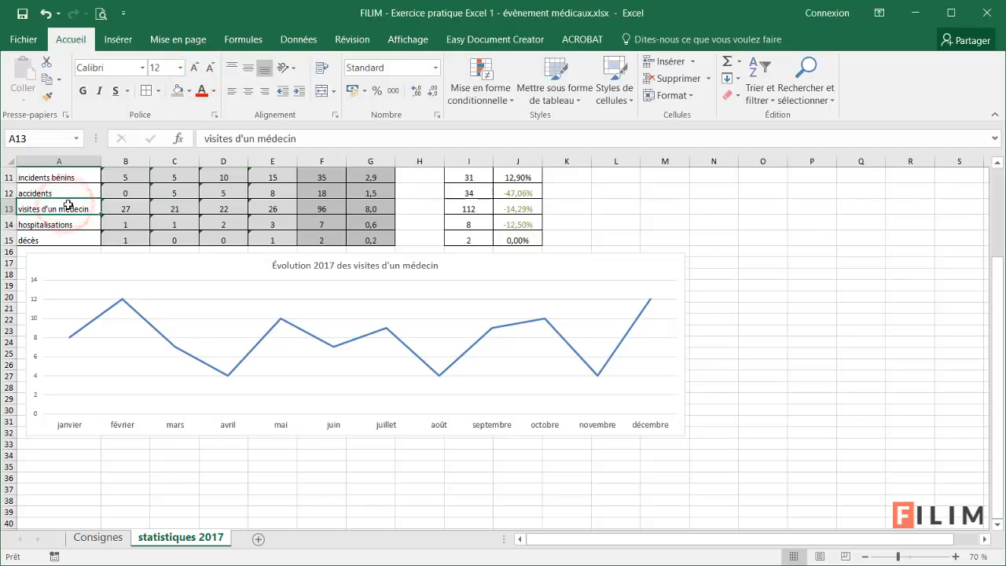
- Set the chart's vertical axis labels to font size 12, matching the month labels
click(227, 426)
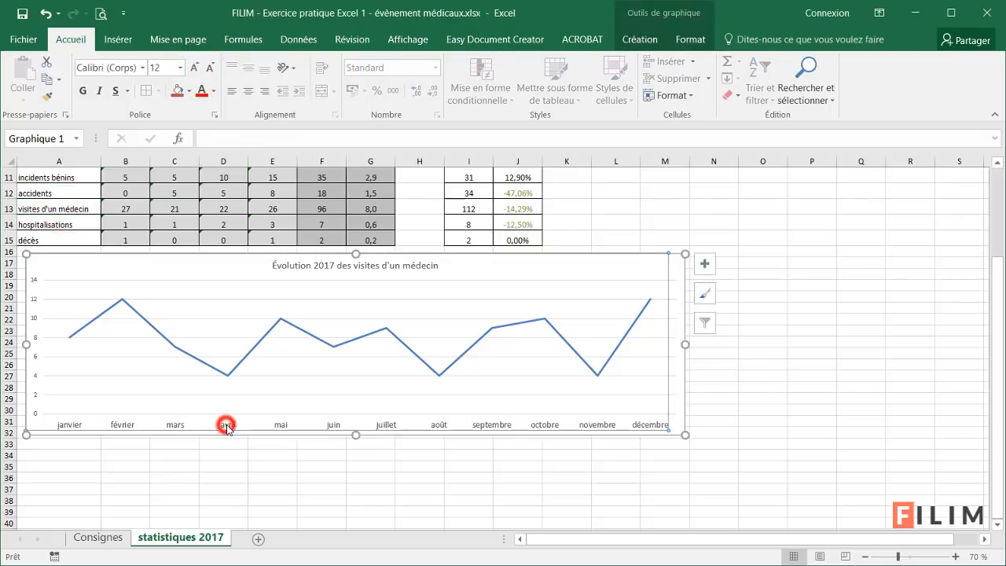
click(35, 304)
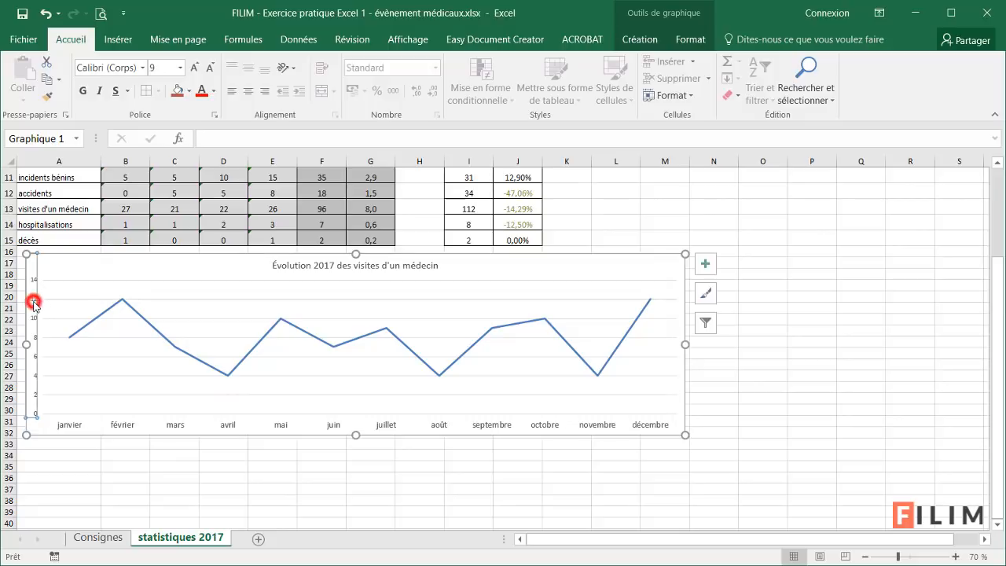
click(180, 68)
click(165, 163)
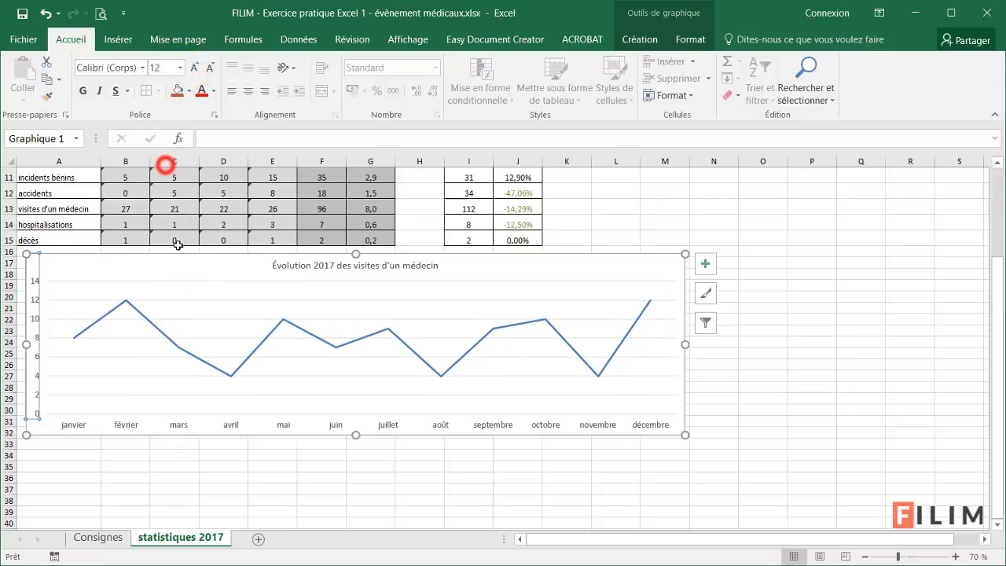
- Increase the chart title's font size to 16
click(289, 267)
click(194, 67)
click(194, 67)
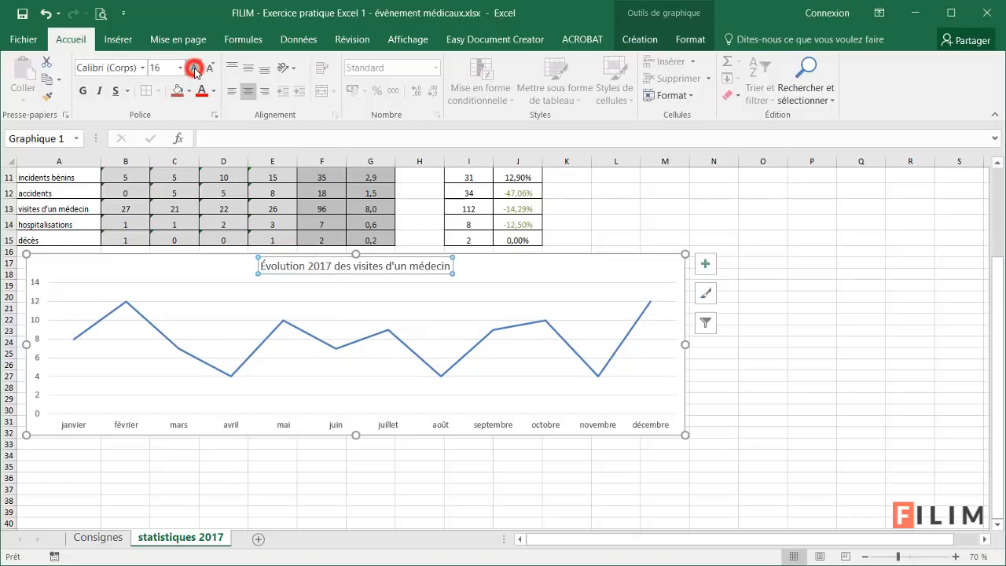
- Reduce the heights of the empty spacer rows 9 and 2 above the two tables
click(798, 355)
scroll(775, 382, down, 1)
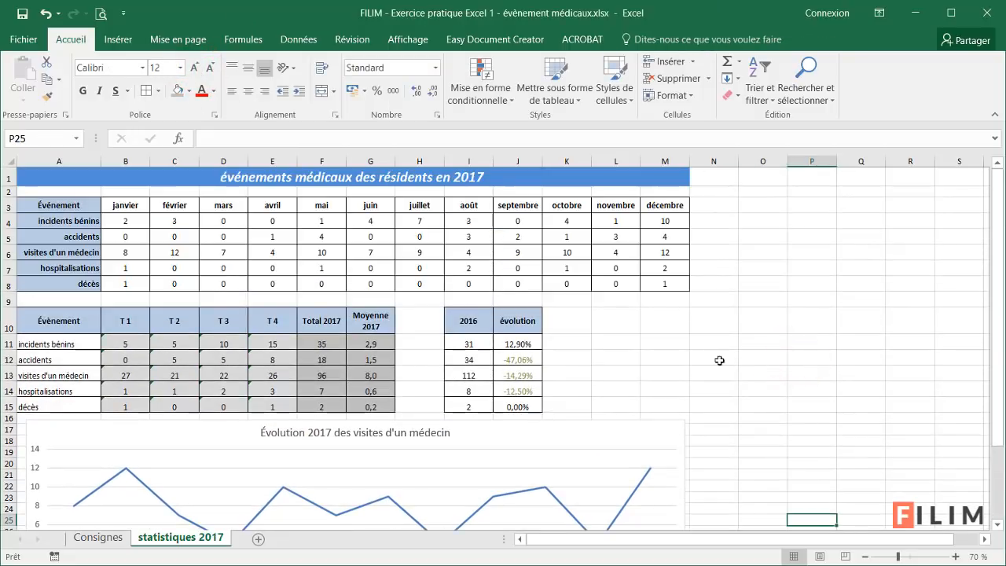
scroll(689, 364, down, 1)
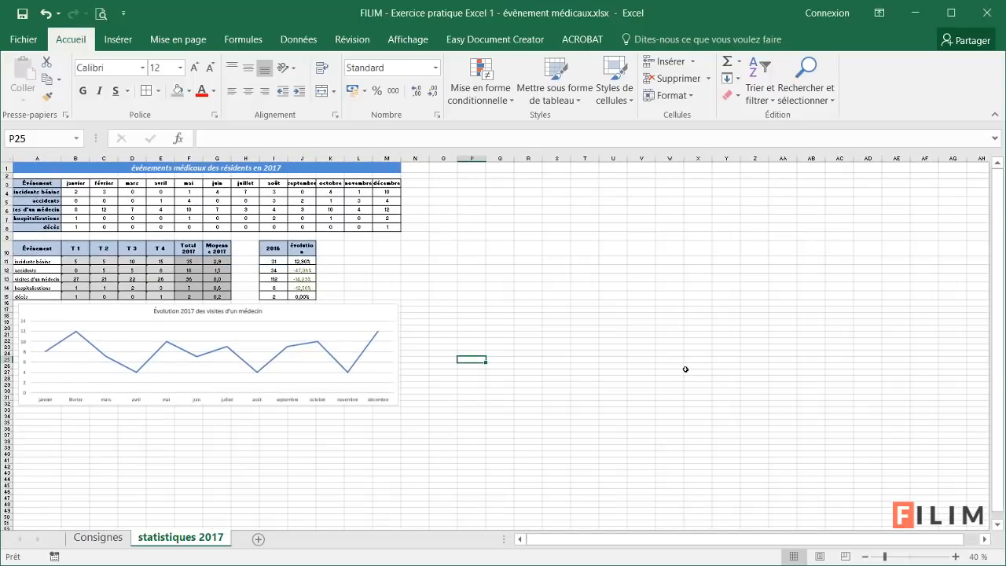
scroll(685, 368, up, 1)
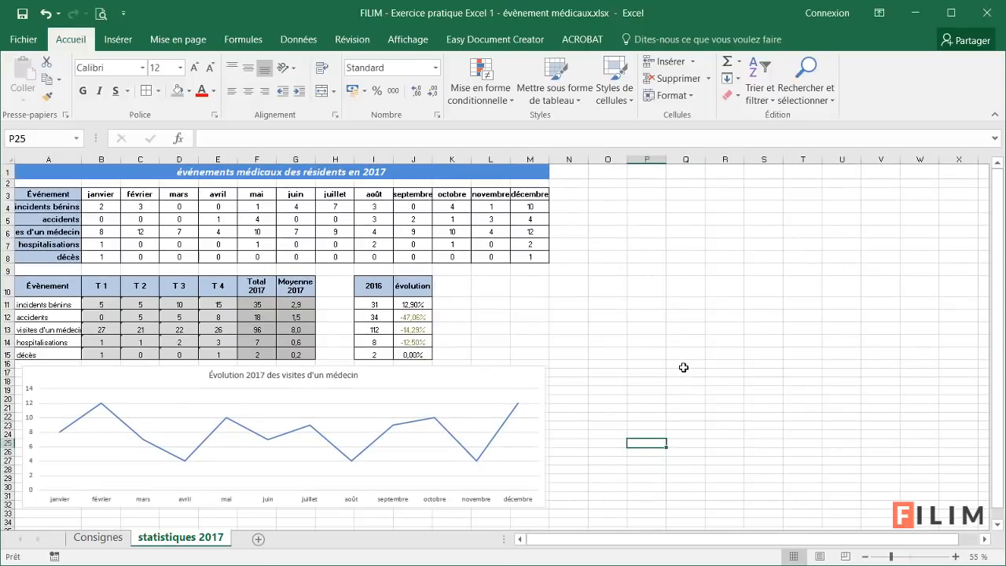
drag(9, 274, 9, 269)
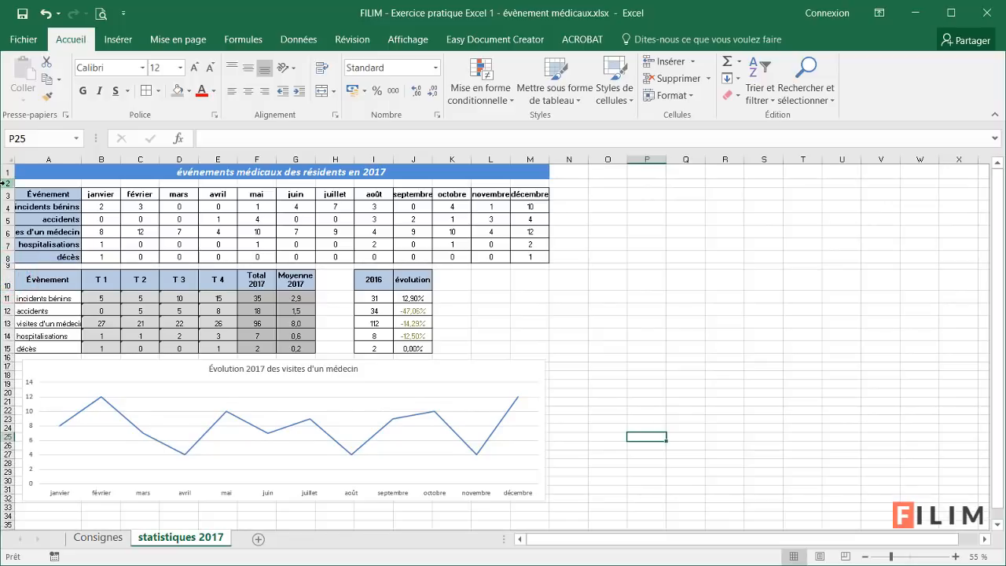
drag(8, 186, 8, 182)
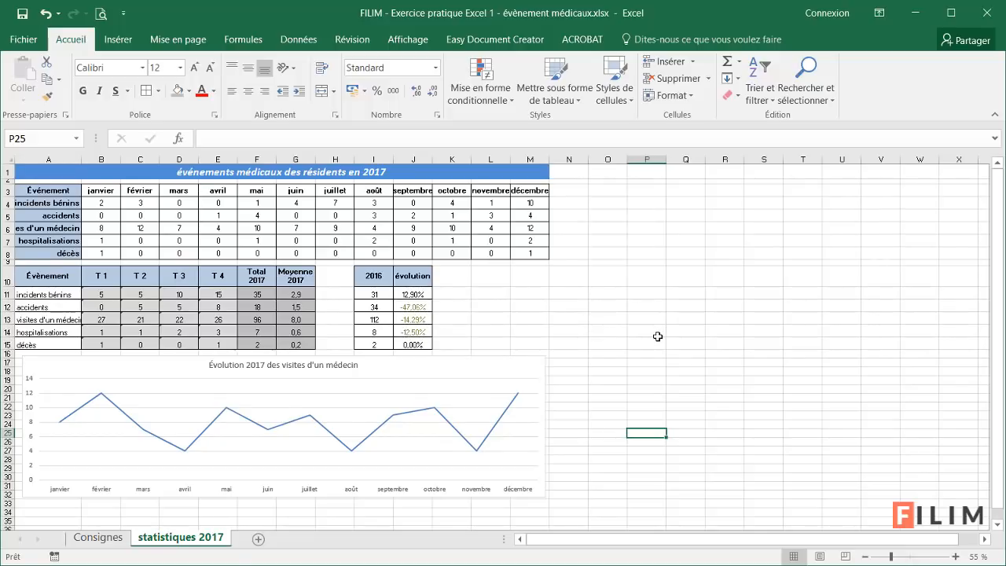
- Set the sheet's print orientation to landscape and scale the whole sheet to fit on one page
key(ctrl+p)
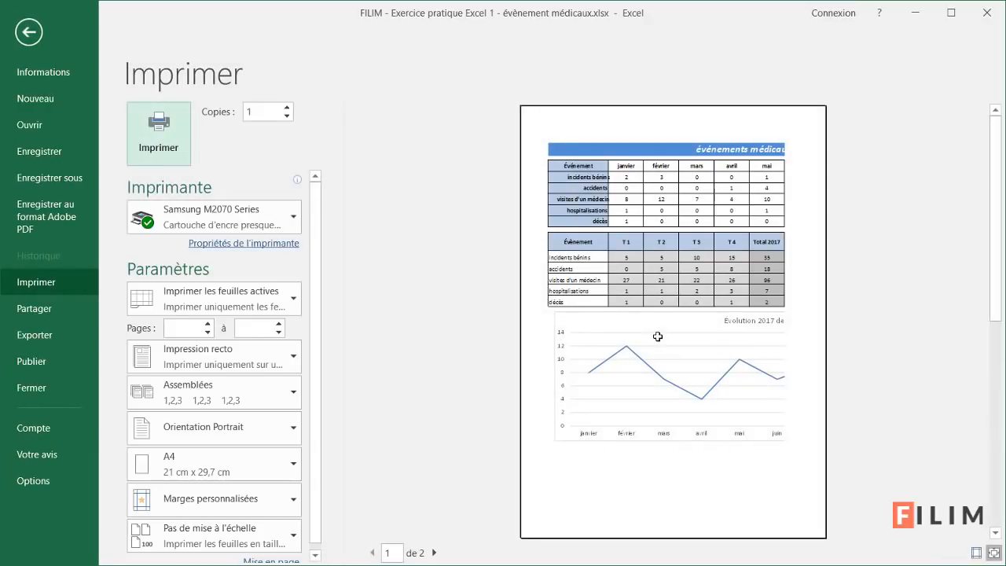
click(218, 426)
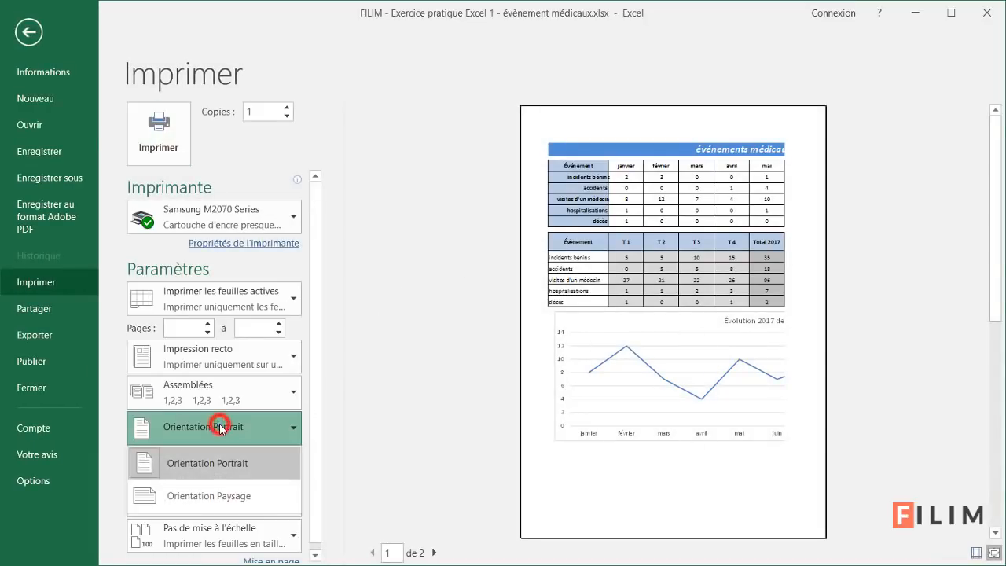
click(224, 493)
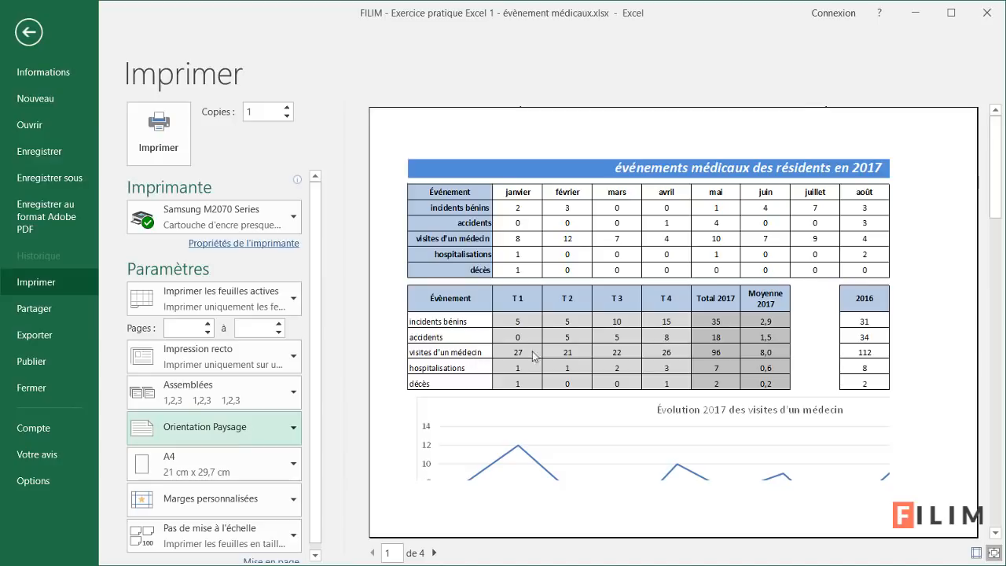
click(315, 340)
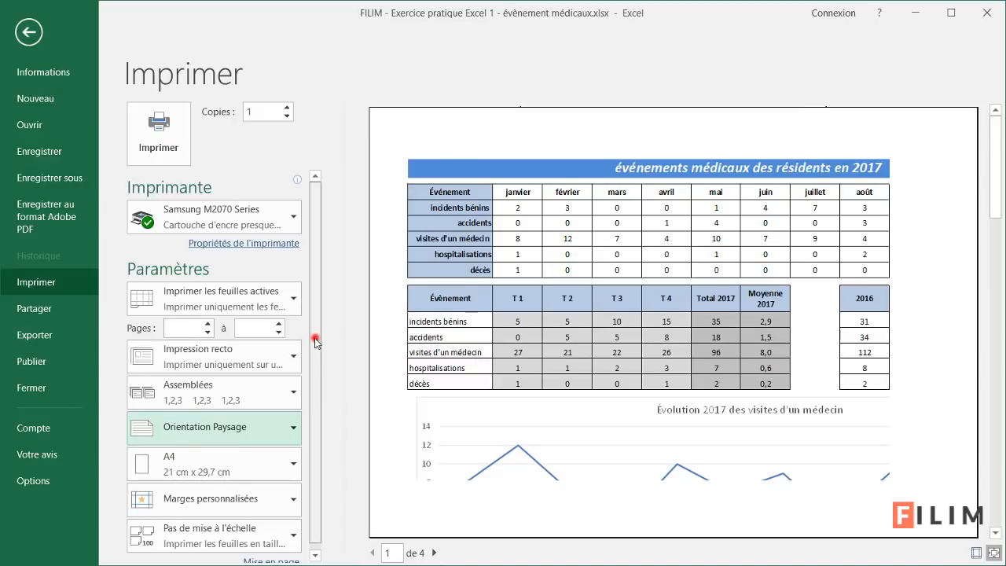
drag(315, 340, 330, 398)
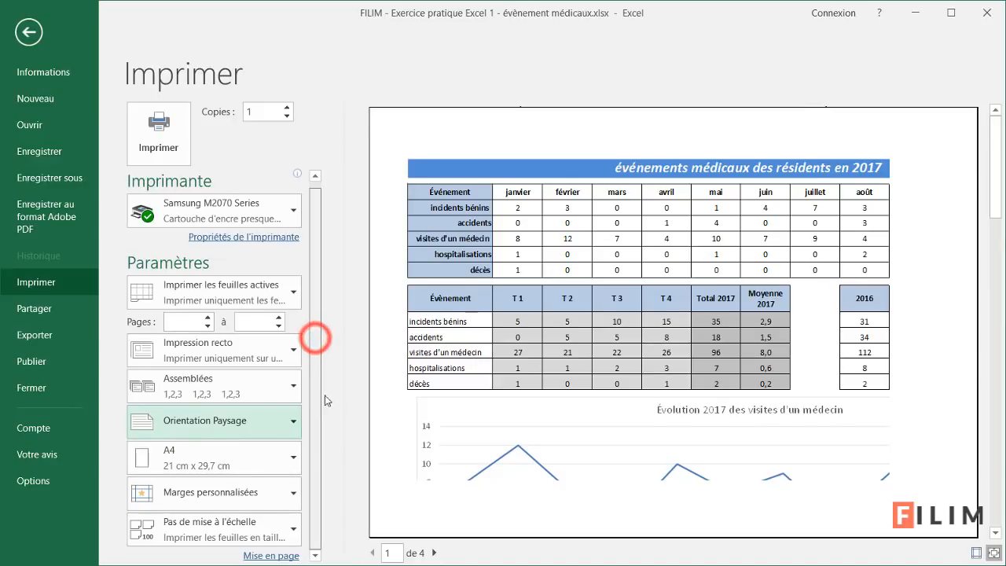
click(260, 534)
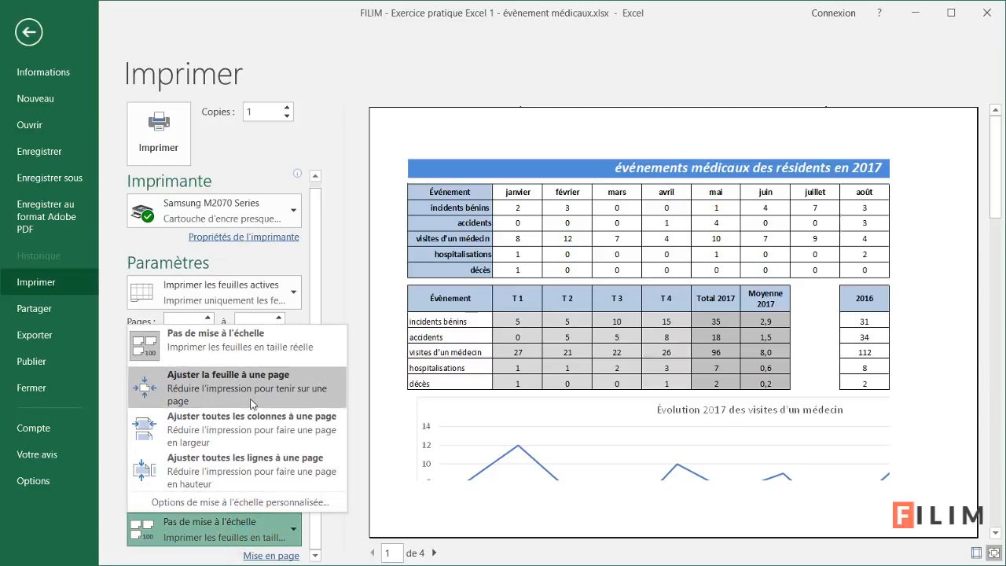
click(251, 391)
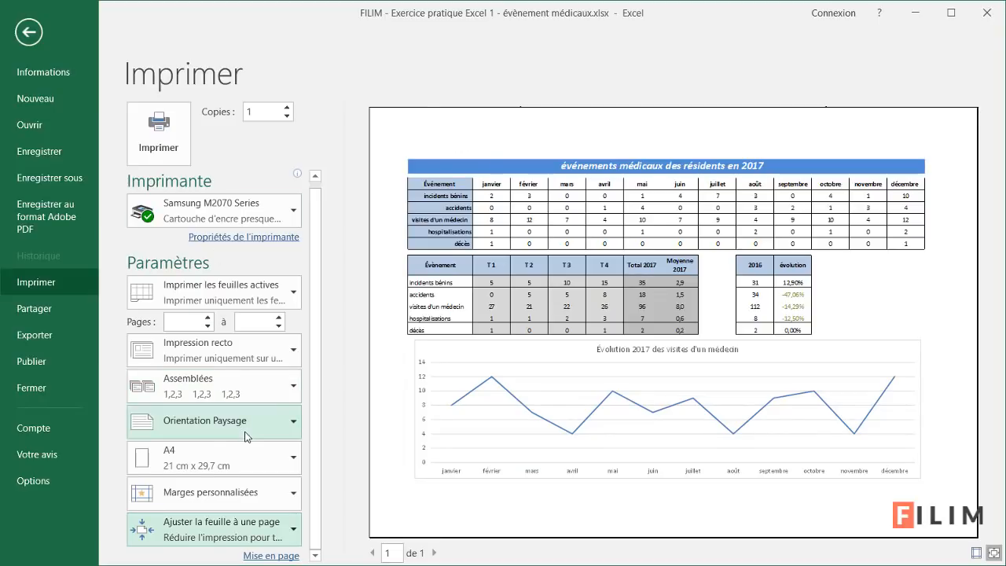
- Apply the narrow print margins and centre the content horizontally and vertically on the page
click(219, 489)
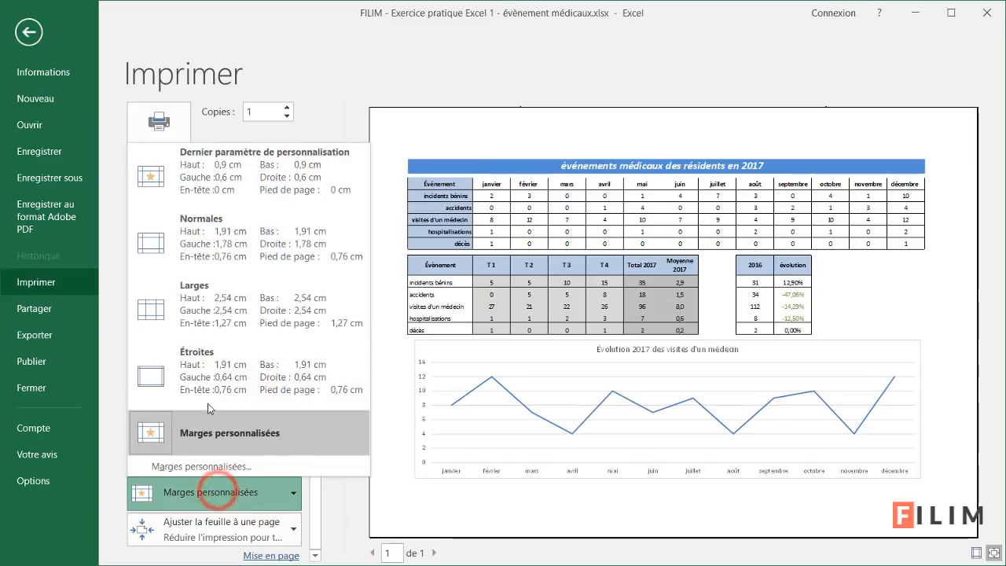
click(203, 365)
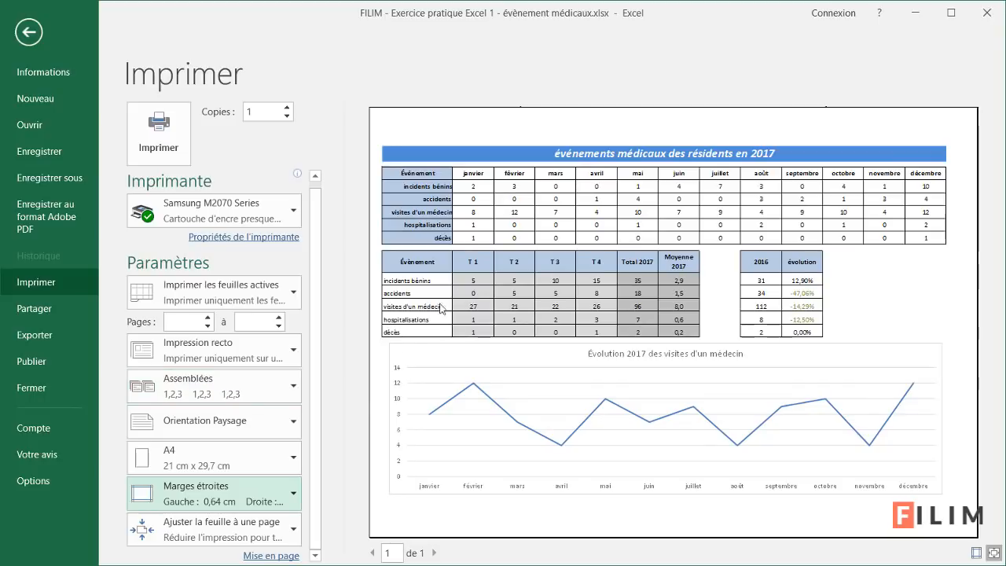
click(285, 556)
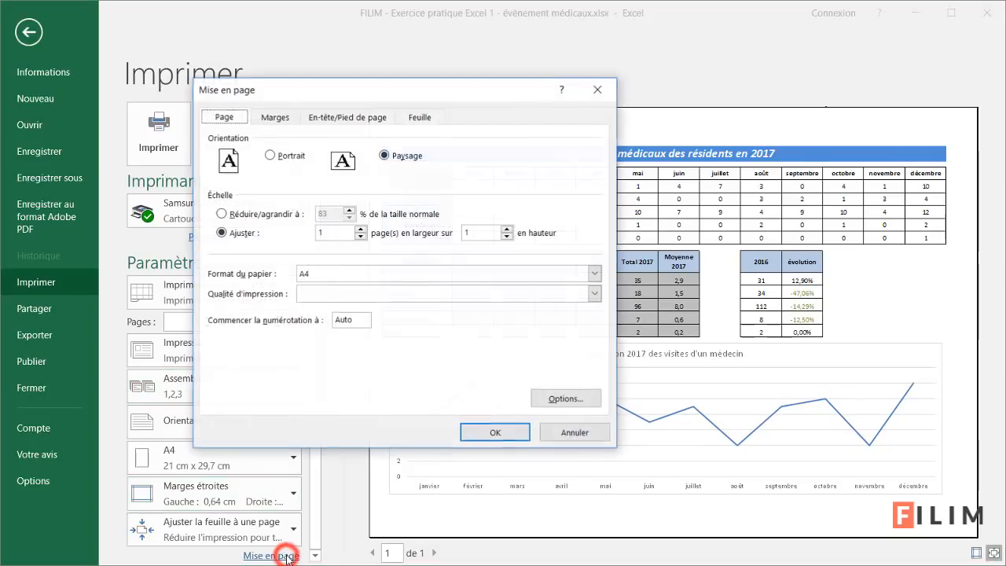
click(275, 118)
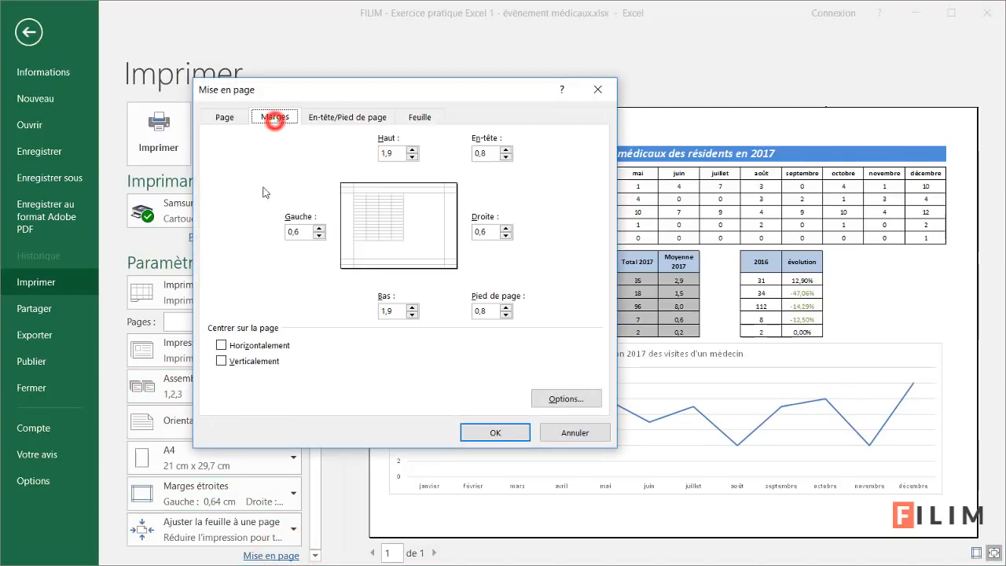
click(244, 346)
click(252, 363)
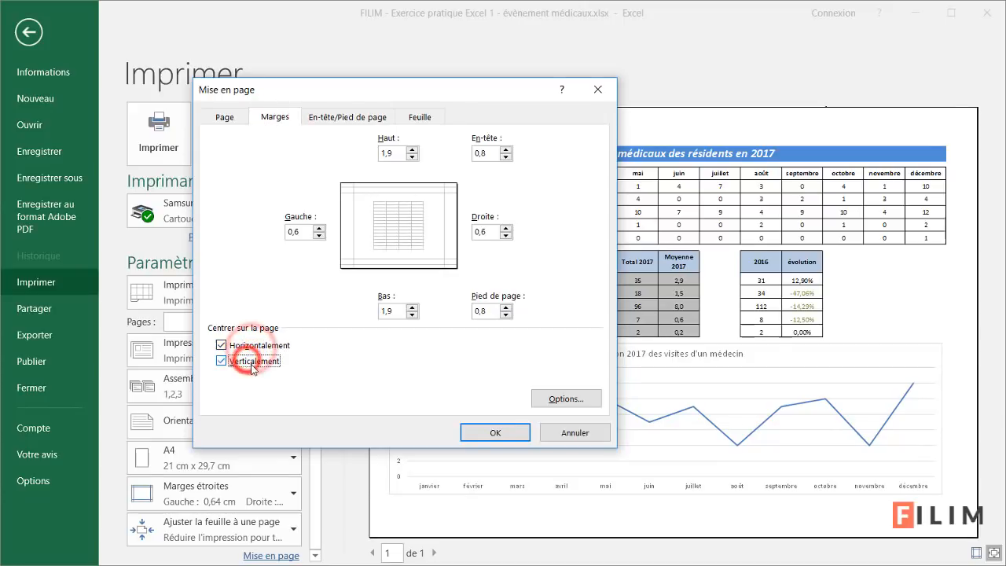
click(495, 432)
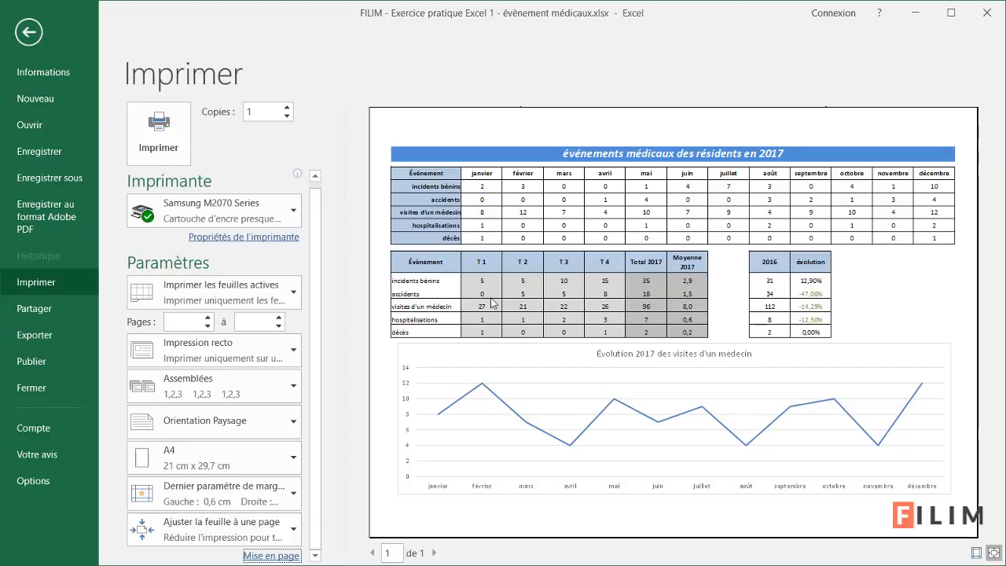
- Examine the tables and chart in the print preview, both enlarged and as a full page
click(470, 292)
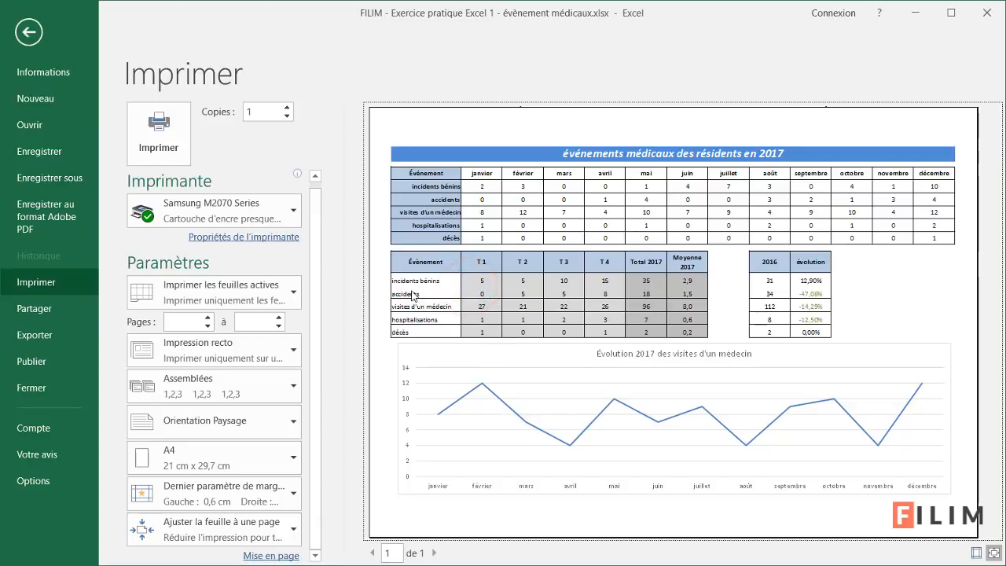
click(411, 287)
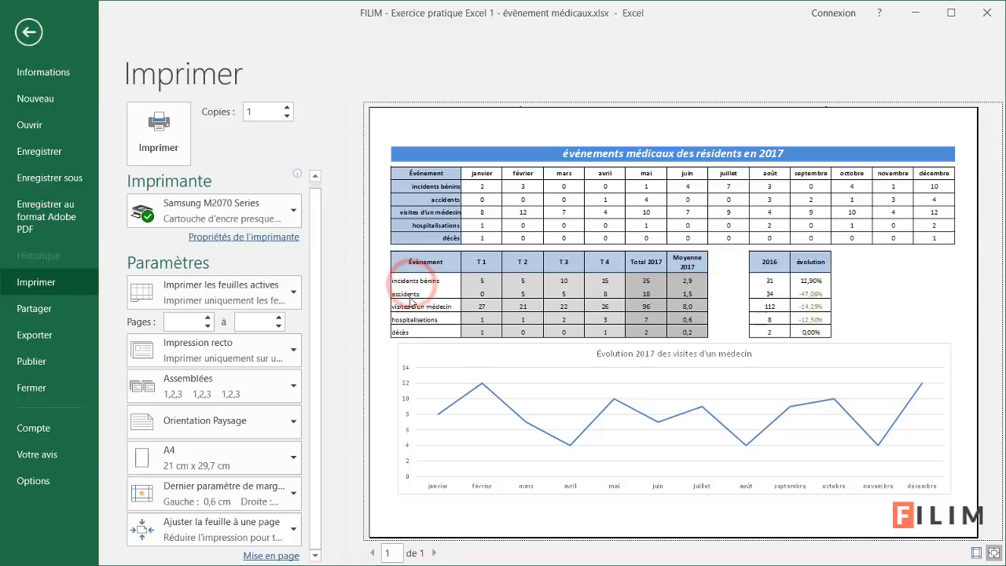
click(409, 295)
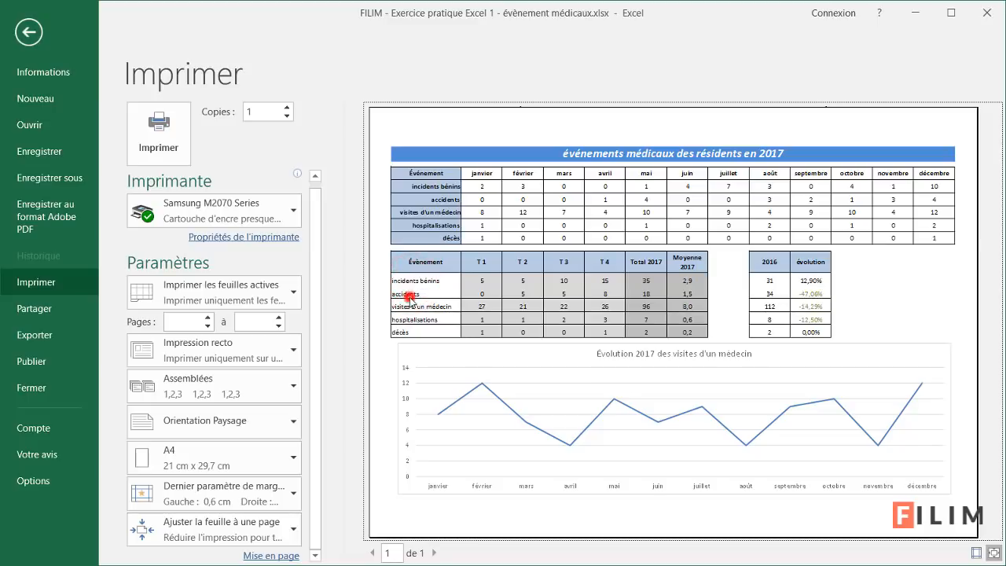
click(487, 301)
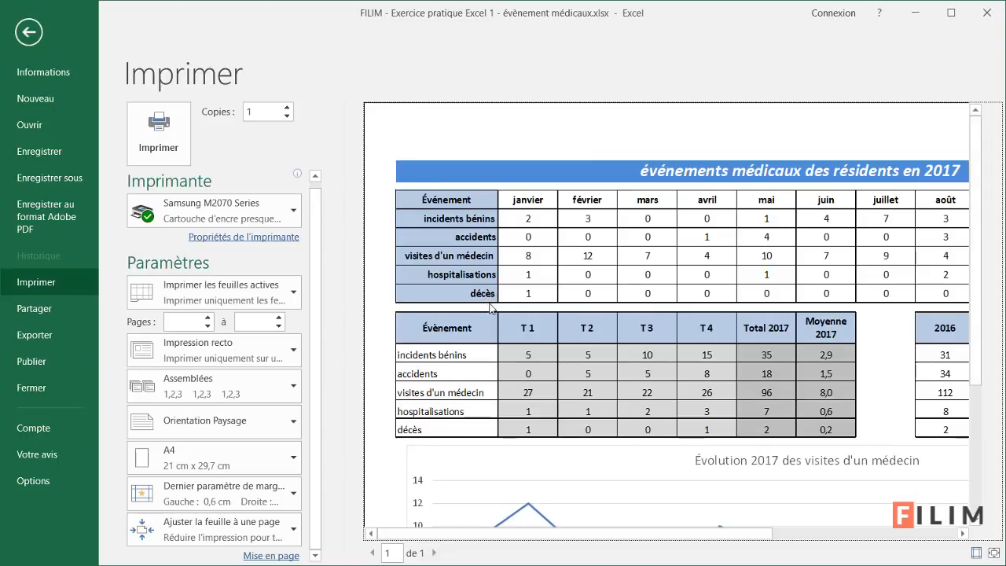
click(594, 376)
click(595, 370)
click(551, 362)
click(551, 361)
click(551, 361)
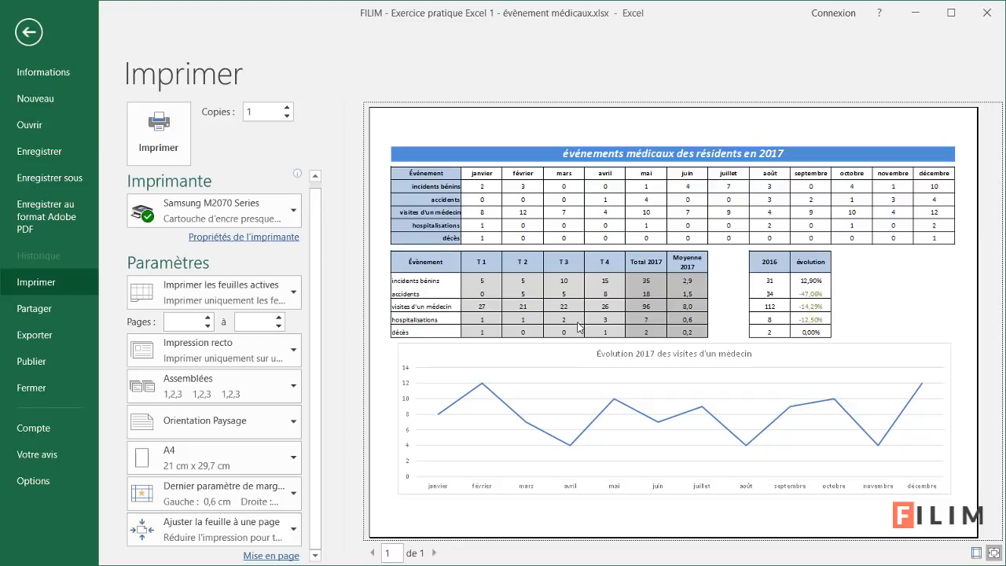
- Review the page layout, header and footer requirements in the last paragraph of the Consignes sheet
click(30, 37)
click(97, 539)
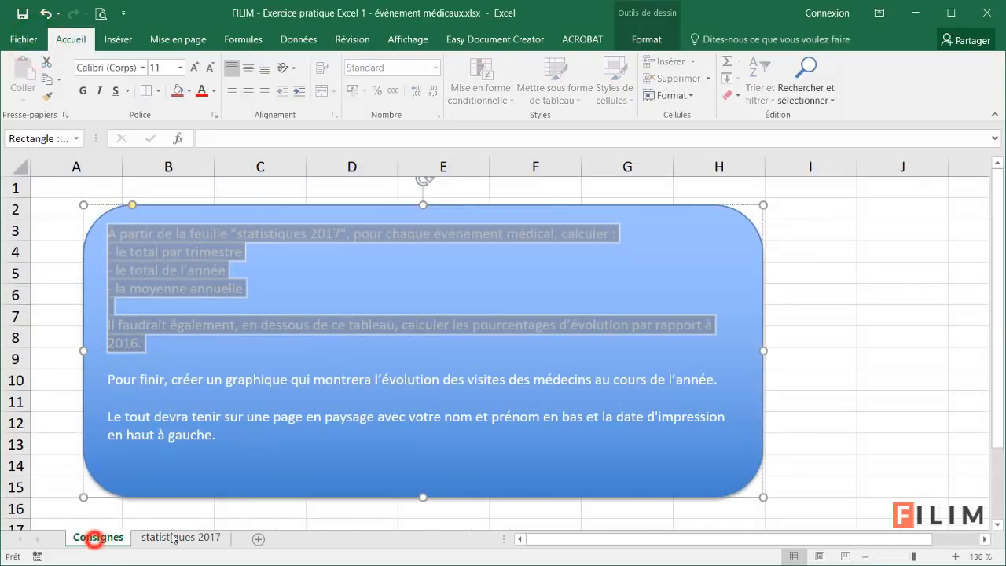
click(172, 414)
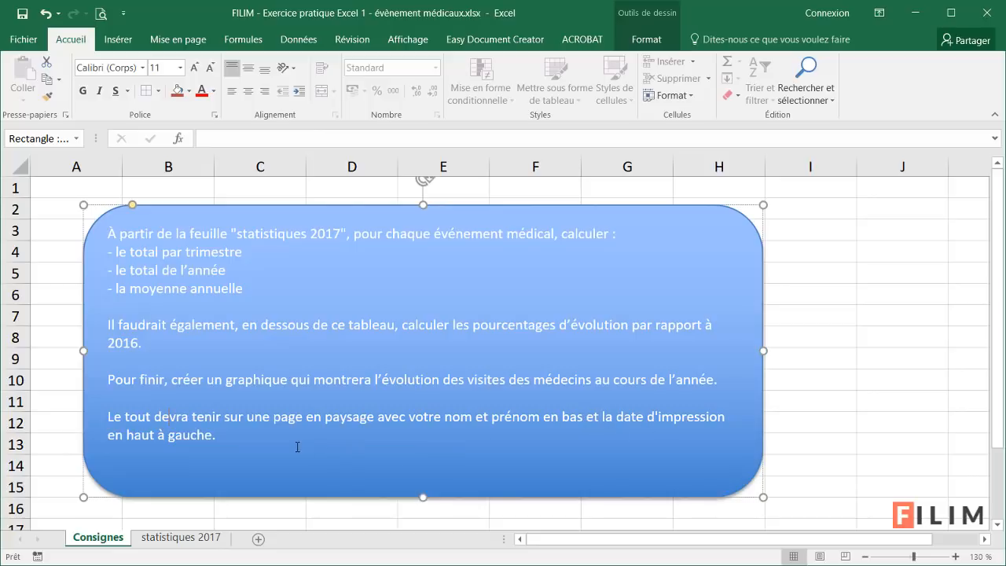
key(ctrl+p)
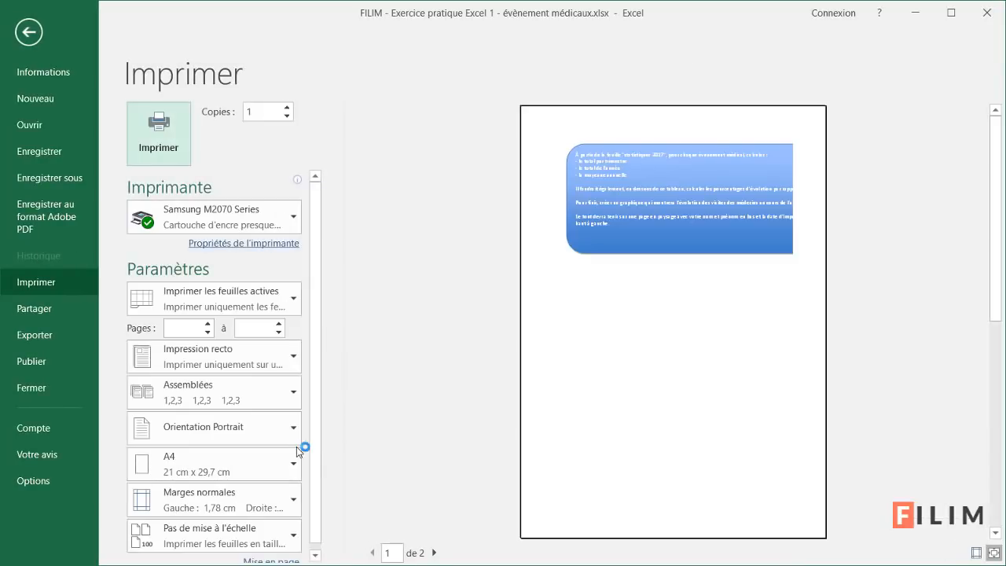
click(29, 32)
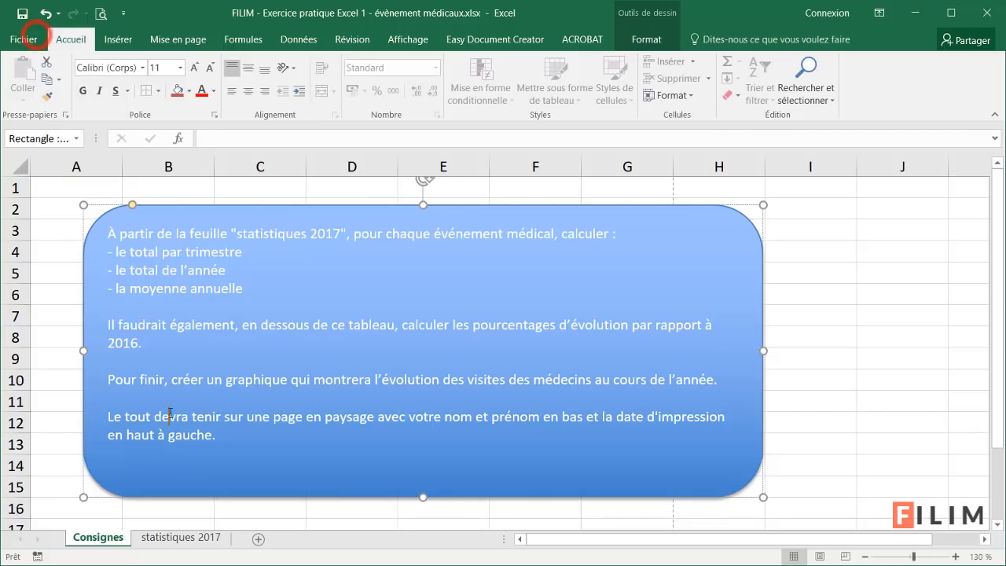
- Create a custom print header for the statistiques 2017 sheet with the date field &[Date] in its left section
click(196, 539)
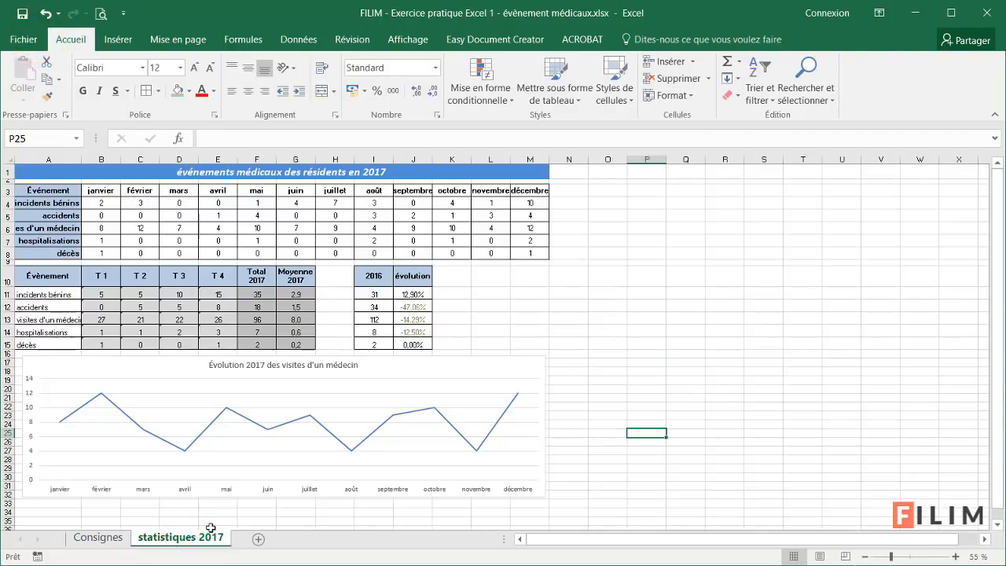
key(ctrl+p)
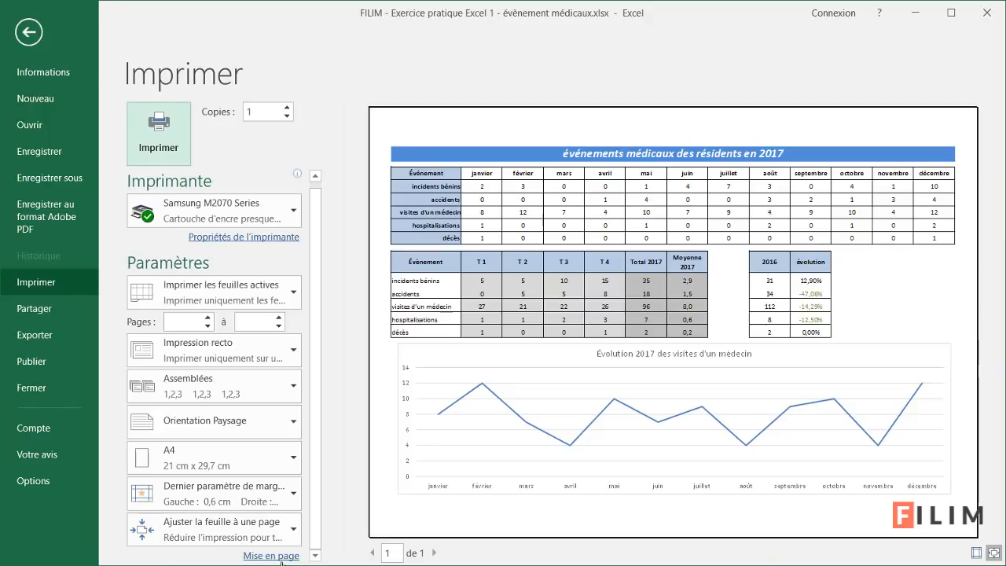
click(279, 558)
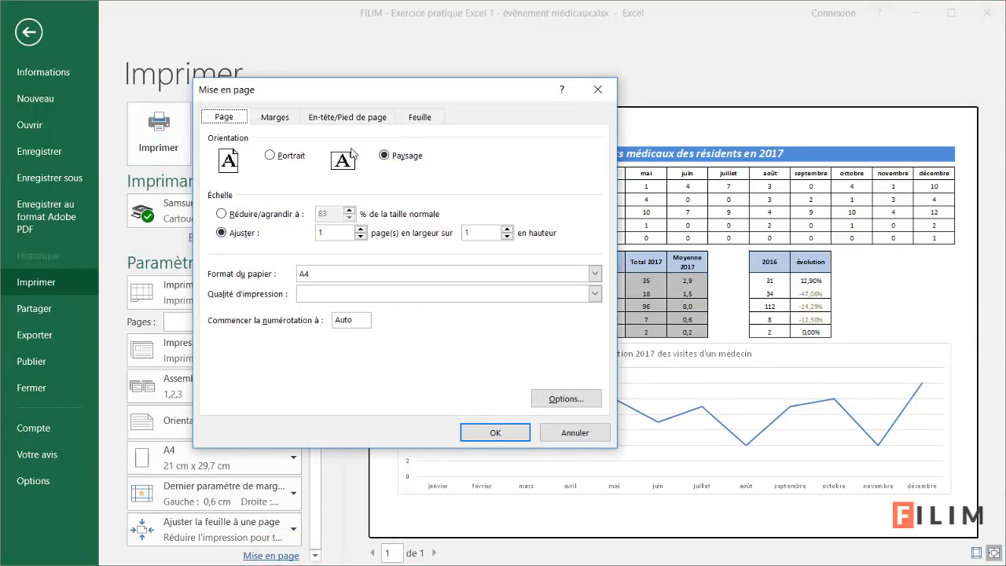
click(364, 124)
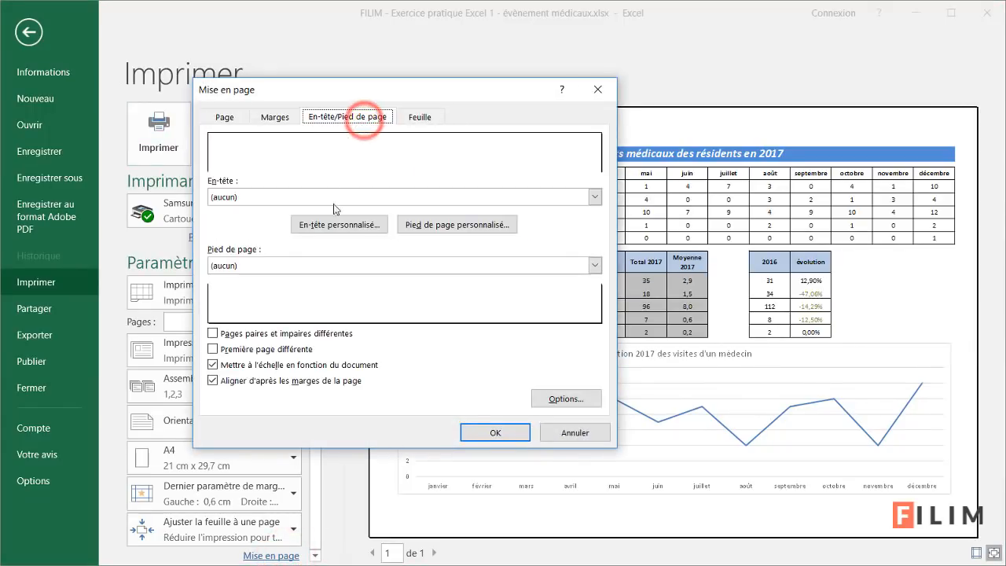
click(334, 225)
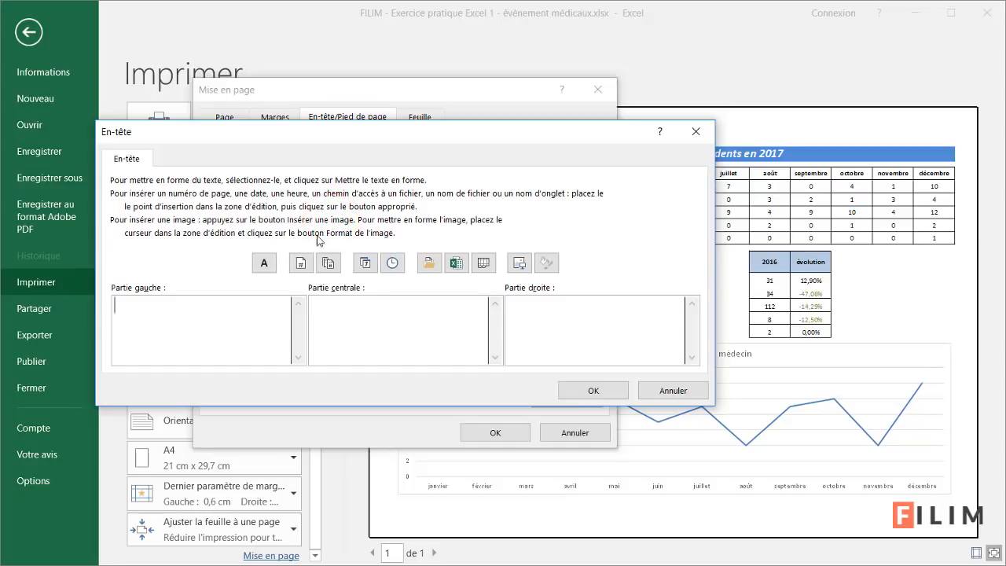
click(196, 326)
click(160, 310)
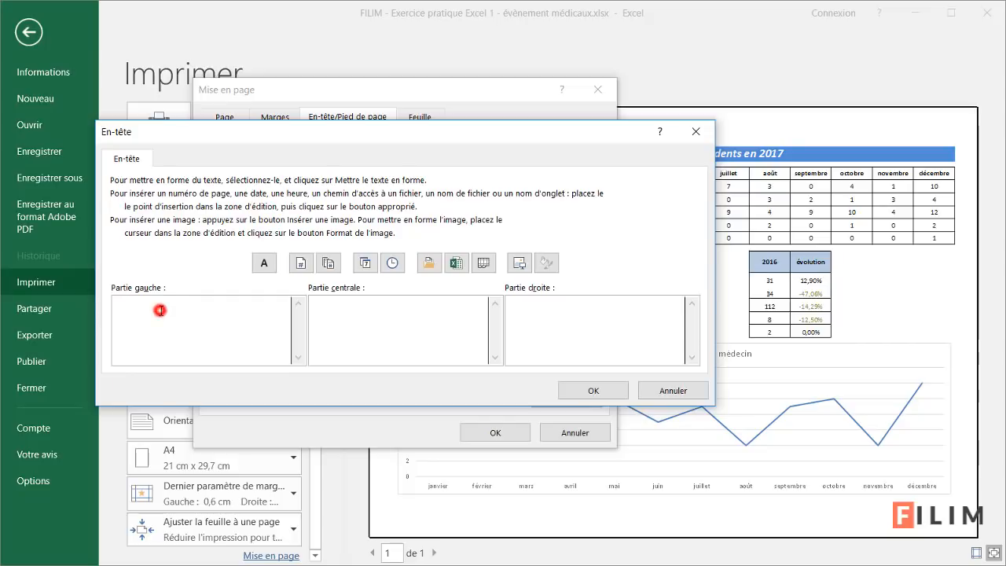
click(367, 263)
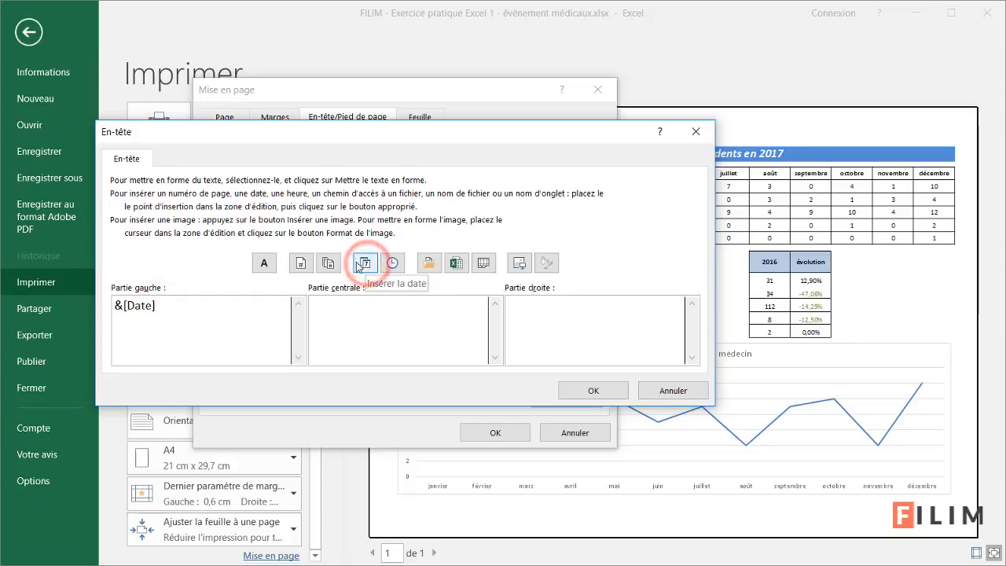
click(583, 390)
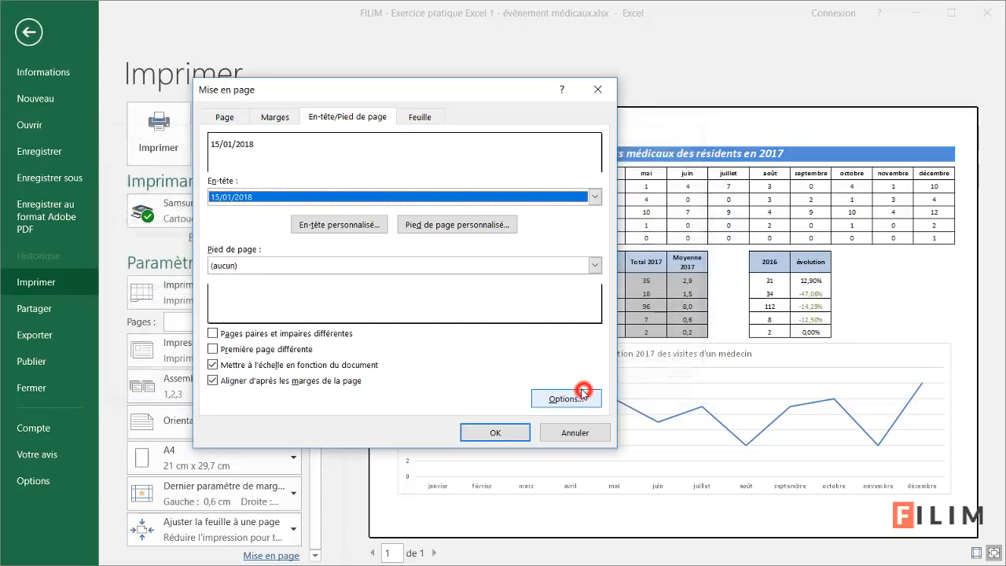
- Create a custom print footer for the page and enter the author's full name in its centre section
click(438, 299)
click(482, 230)
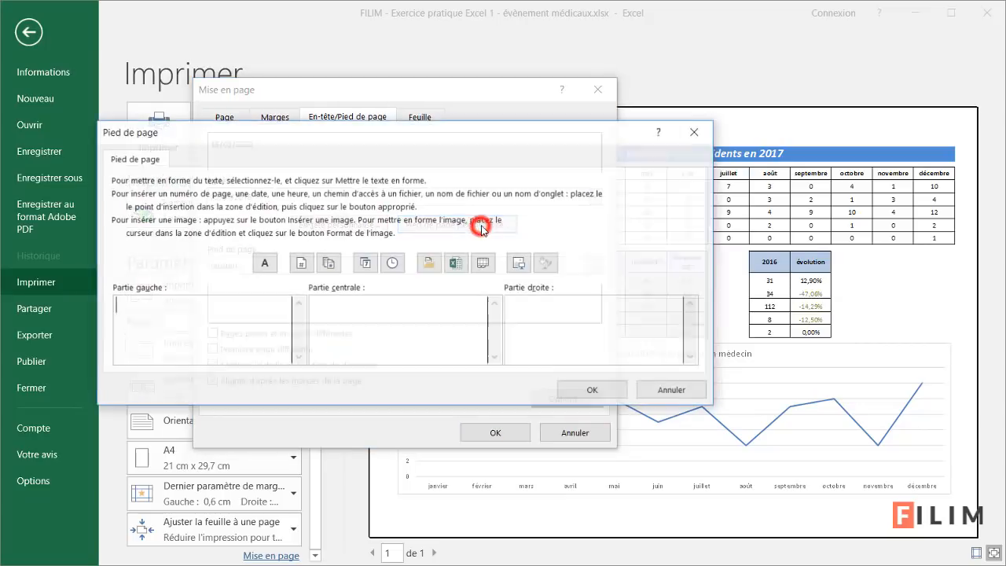
click(381, 313)
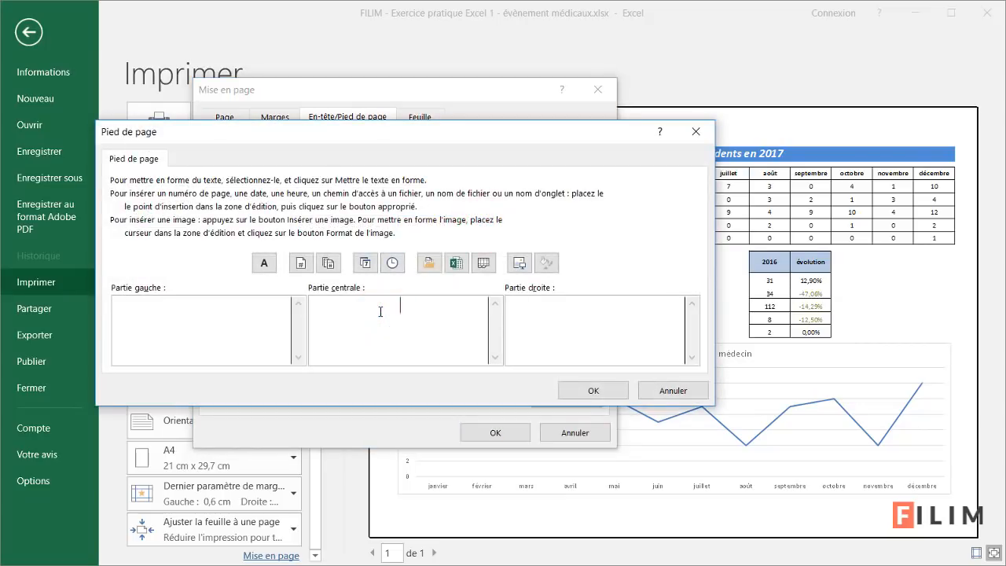
text(Philippe Pommarel)
- Format the name in the centre footer section as italic (Italique) and apply the header and footer settings to the page
drag(468, 306, 313, 307)
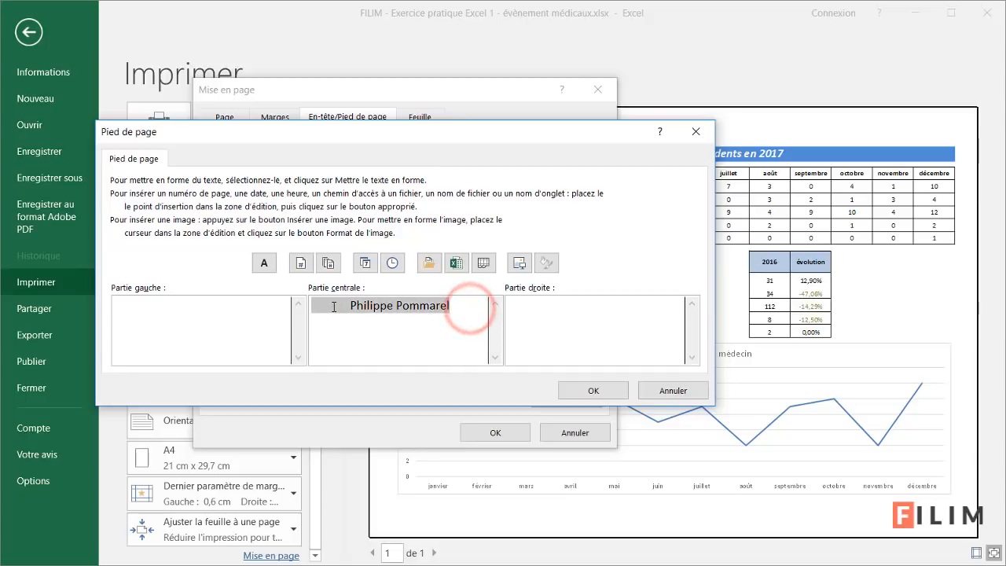
click(264, 263)
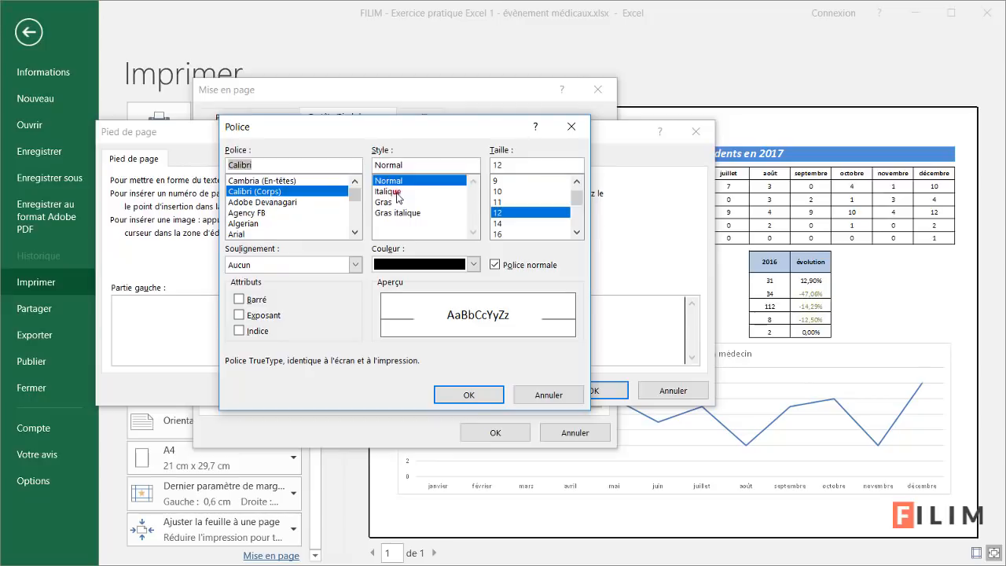
click(389, 191)
click(468, 394)
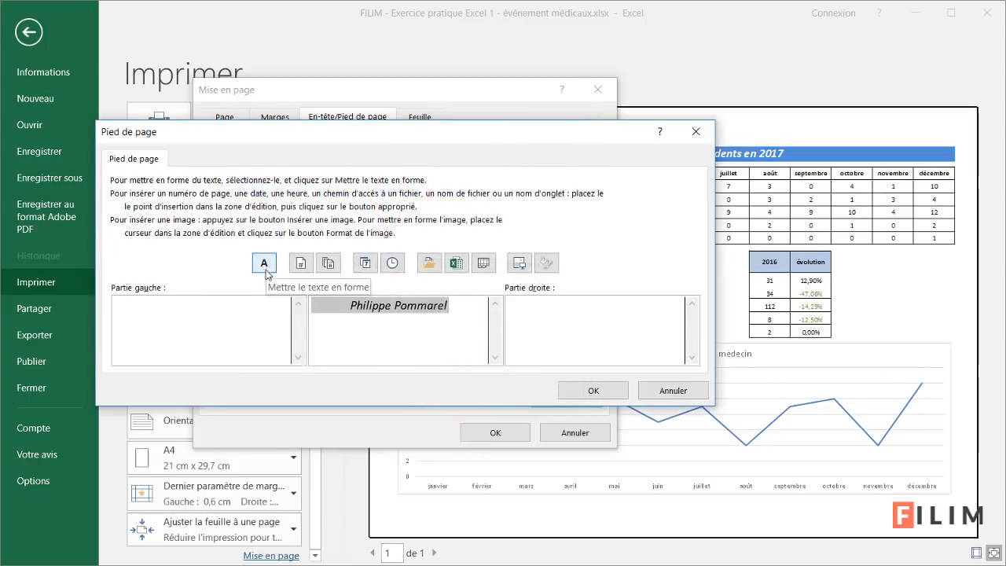
drag(322, 135, 536, 147)
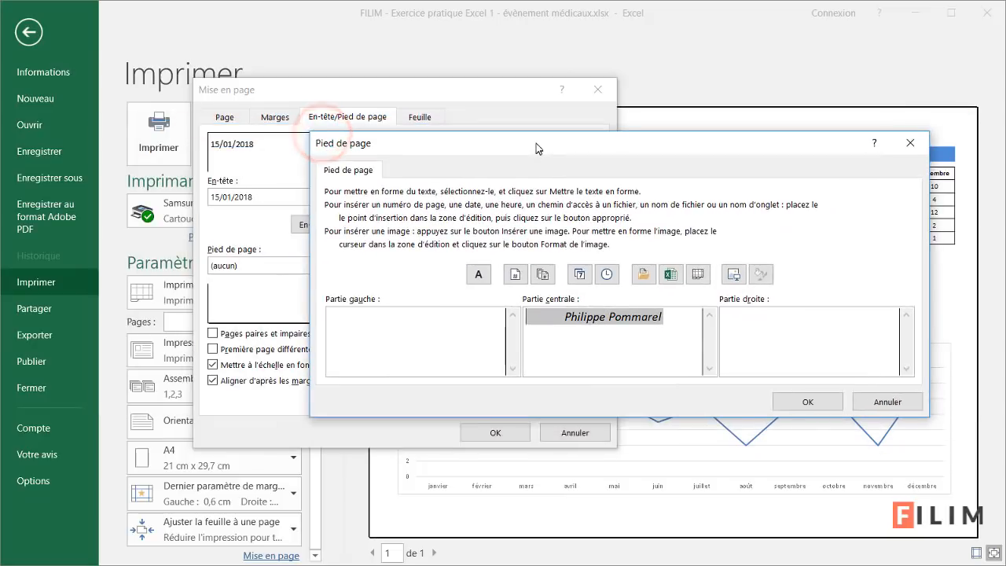
click(807, 402)
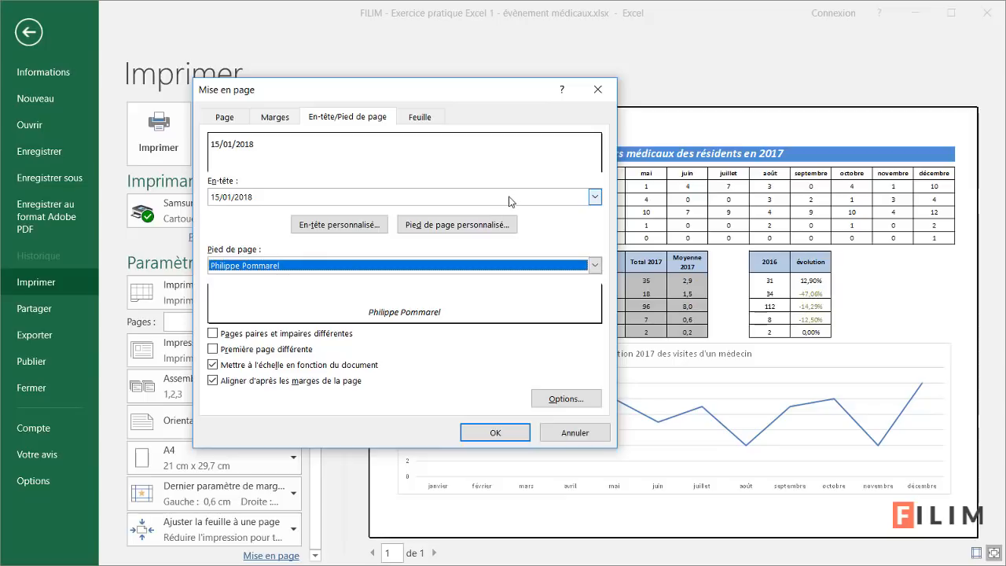
click(495, 432)
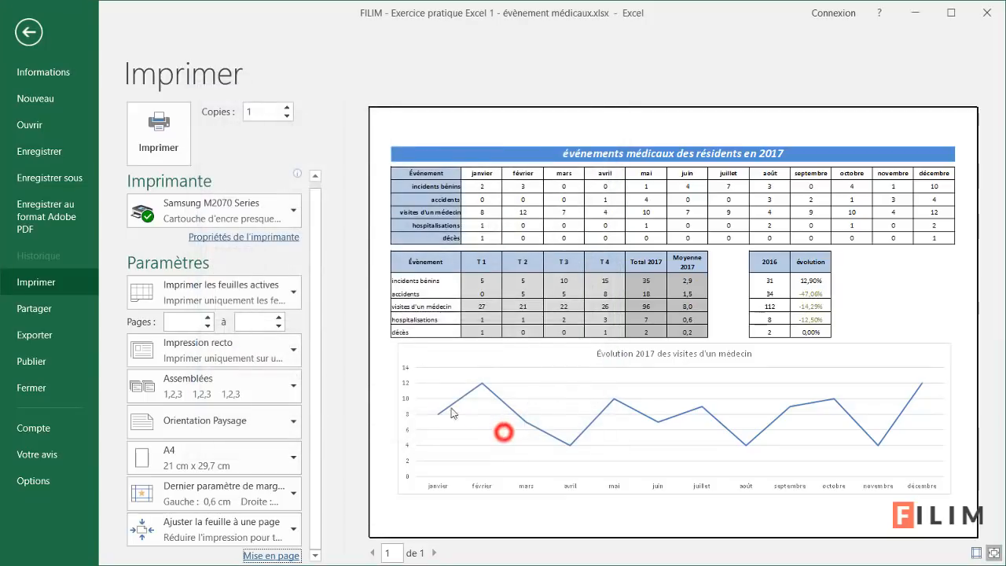